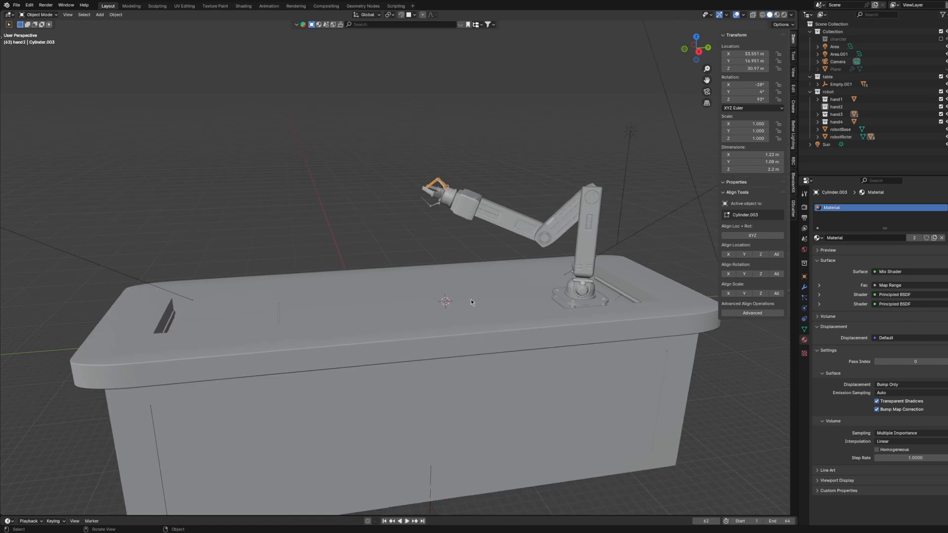
- Add a cube above the tabletop beside the robot arm and scale it up to about 5.9 m per side
{"action": "key", "text": "shift+a"}
{"action": "mouse_move", "coordinate": [472, 303]}
{"action": "left_click", "coordinate": [502, 309]}
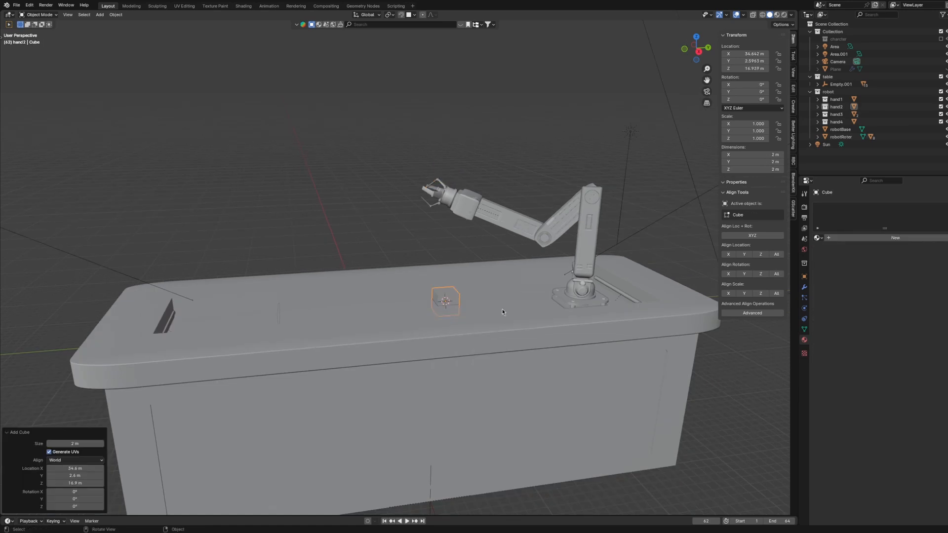
{"action": "key", "text": "s"}
{"action": "left_click", "coordinate": [607, 257]}
{"action": "key", "text": "g"}
{"action": "left_click", "coordinate": [607, 215]}
{"action": "scroll", "coordinate": [489, 269], "scroll_direction": "up", "scroll_amount": 4}
{"action": "mouse_move", "coordinate": [489, 269]}
{"action": "middle_mouse_down"}
{"action": "mouse_move", "coordinate": [462, 273]}
{"action": "mouse_move", "coordinate": [483, 265]}
{"action": "middle_mouse_up"}
- Subdivide all faces of the cube's mesh with multiple cuts to form a dense grid
{"action": "key", "text": "Tab"}
{"action": "right_click", "coordinate": [485, 264]}
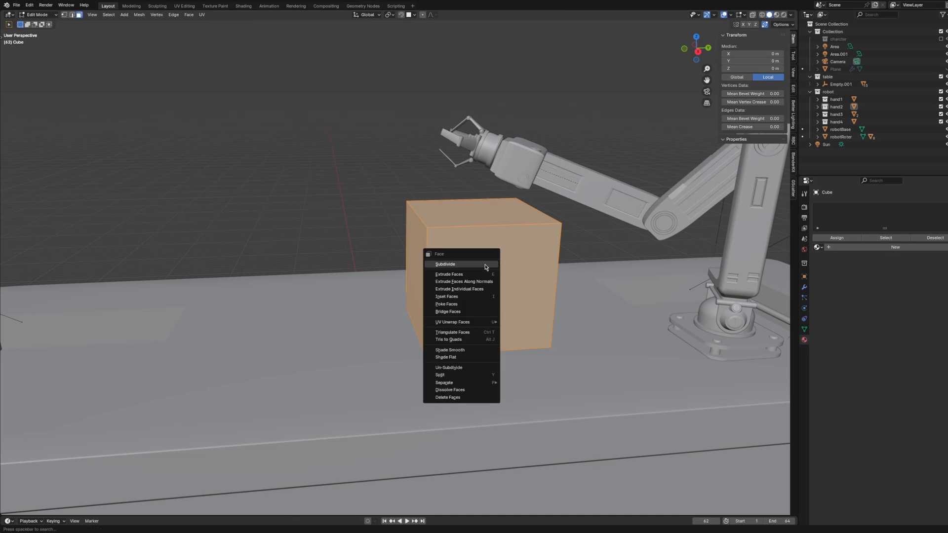
{"action": "left_click", "coordinate": [444, 296]}
{"action": "left_click", "coordinate": [102, 457]}
{"action": "left_click", "coordinate": [102, 457]}
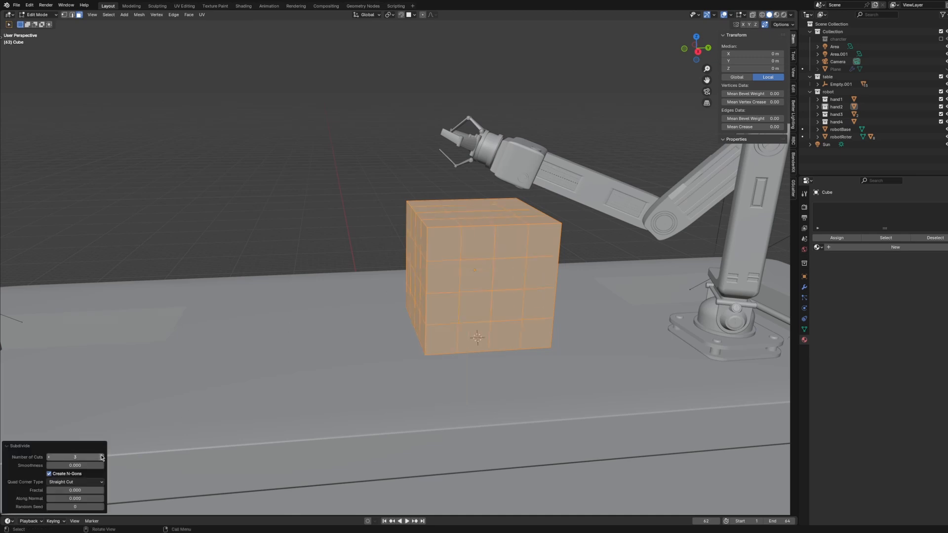
{"action": "left_click", "coordinate": [102, 457]}
{"action": "left_click", "coordinate": [102, 457]}
{"action": "left_click", "coordinate": [102, 457]}
{"action": "left_click", "coordinate": [102, 457]}
{"action": "left_click", "coordinate": [102, 458]}
{"action": "left_click", "coordinate": [102, 457]}
{"action": "key", "text": "Tab"}
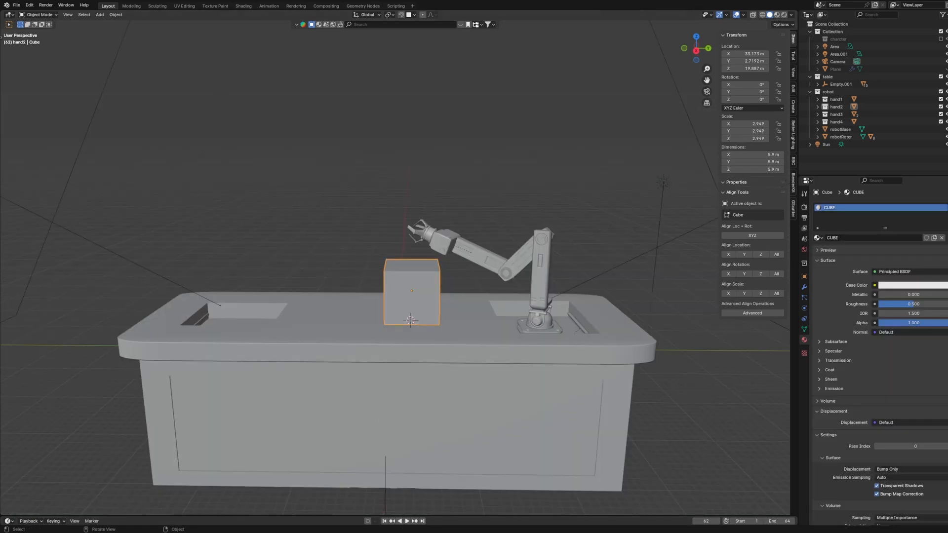
- Start a Base Color paint slot for the cube in the Texture Paint workspace, with width and height set to 2184 px
{"action": "left_click", "coordinate": [217, 5]}
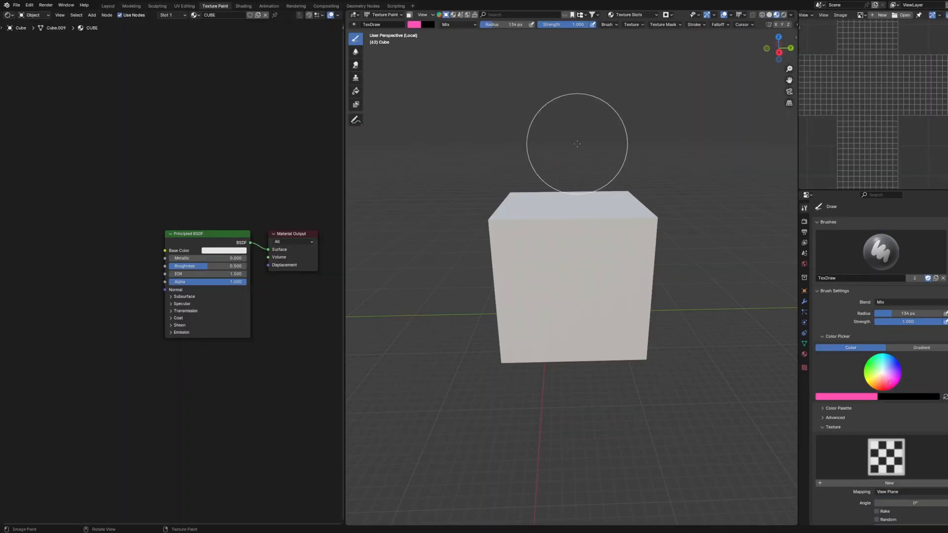
{"action": "left_click", "coordinate": [635, 16]}
{"action": "left_click", "coordinate": [665, 44]}
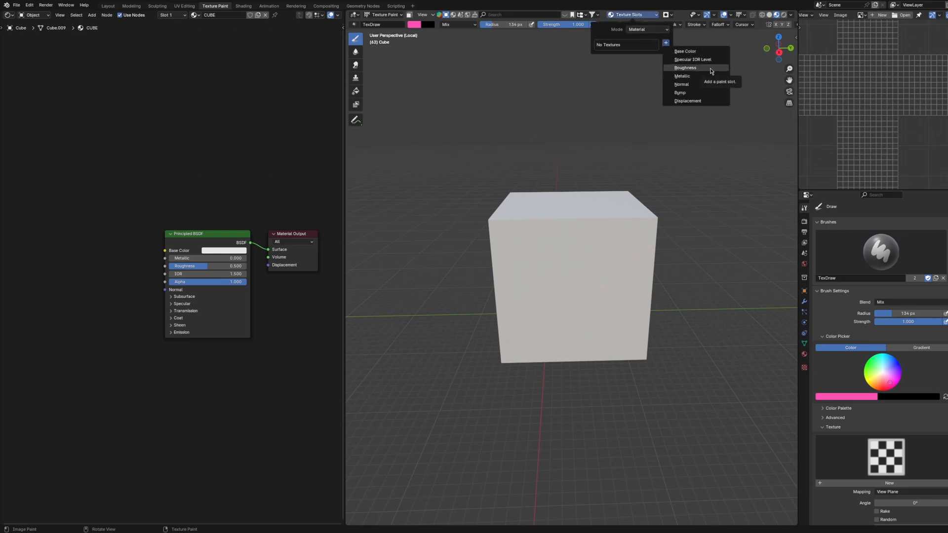
{"action": "left_click", "coordinate": [686, 52]}
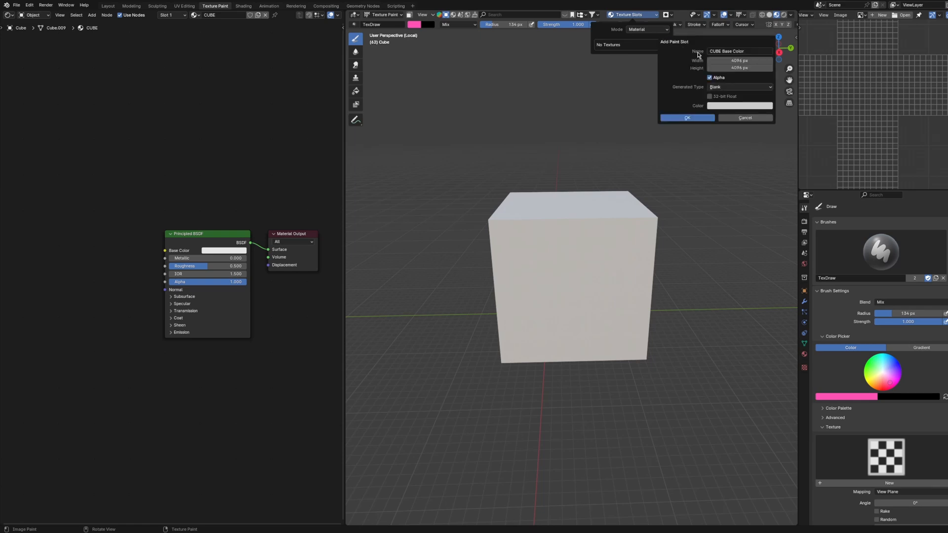
{"action": "left_click", "coordinate": [739, 60]}
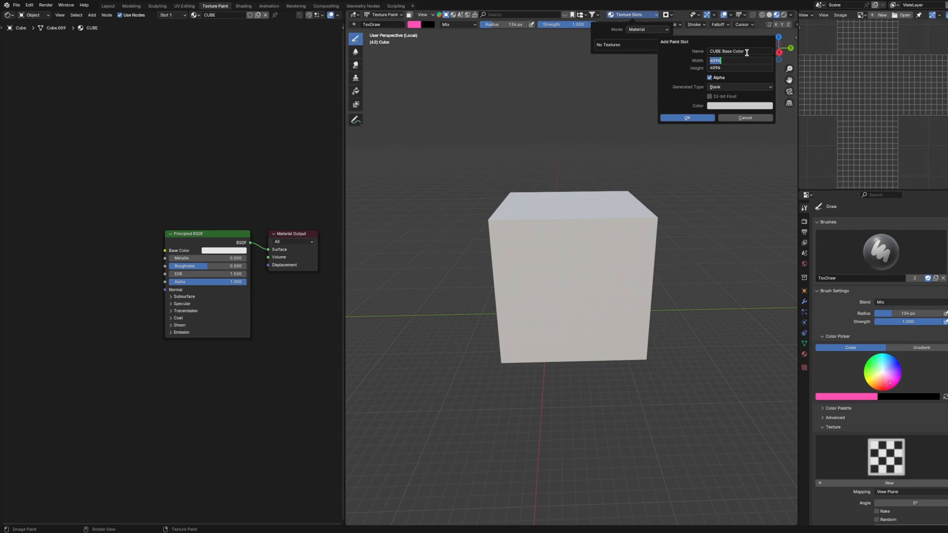
{"action": "type", "text": "1092"}
{"action": "key", "text": "Return"}
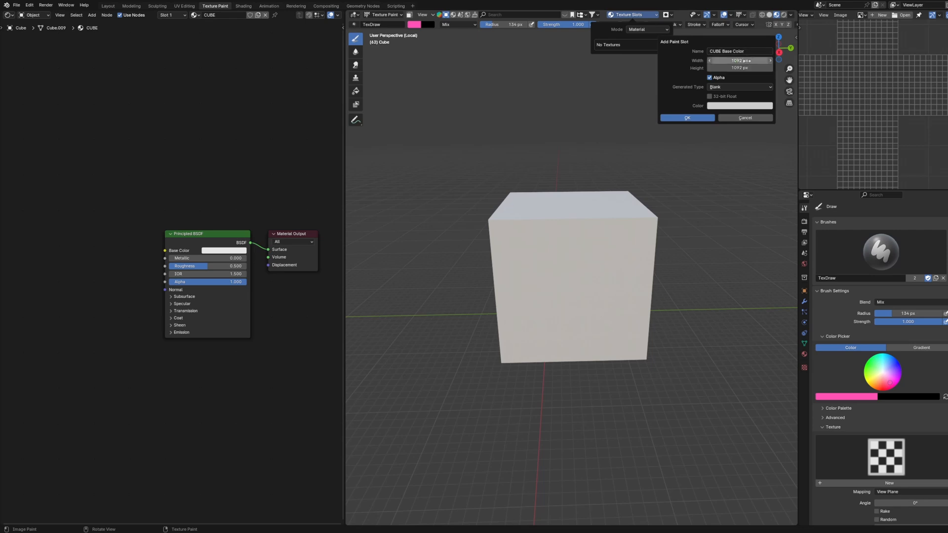
{"action": "left_click", "coordinate": [746, 60]}
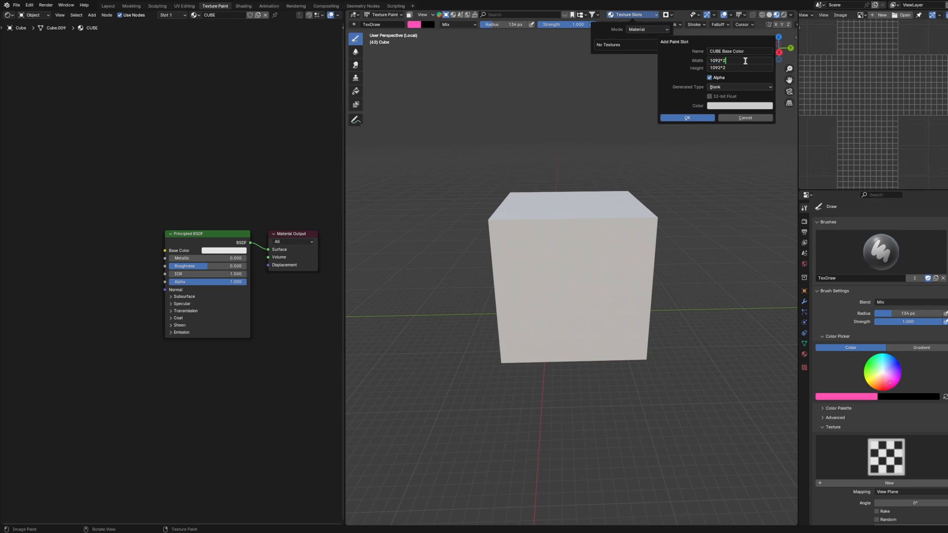
{"action": "key", "text": "Return"}
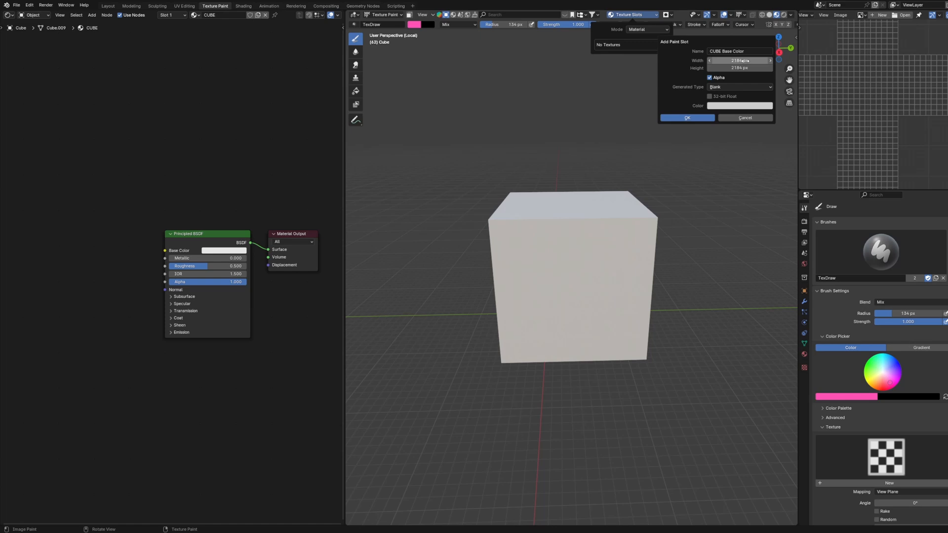
- Create the base color paint slot with a purple fill and move its texture node up and away from the Principled BSDF
{"action": "left_click", "coordinate": [728, 106]}
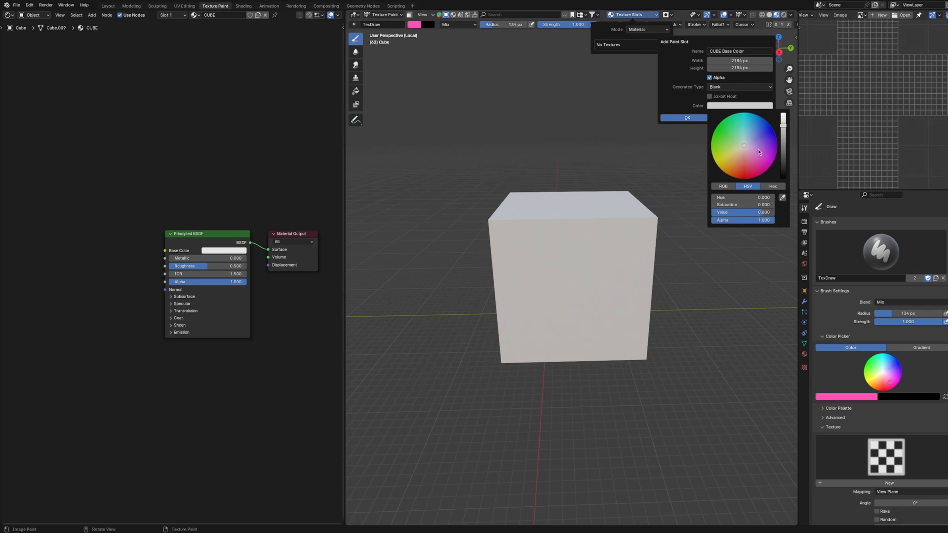
{"action": "left_click", "coordinate": [712, 106]}
{"action": "left_click_drag", "start_coordinate": [751, 147], "coordinate": [767, 144]}
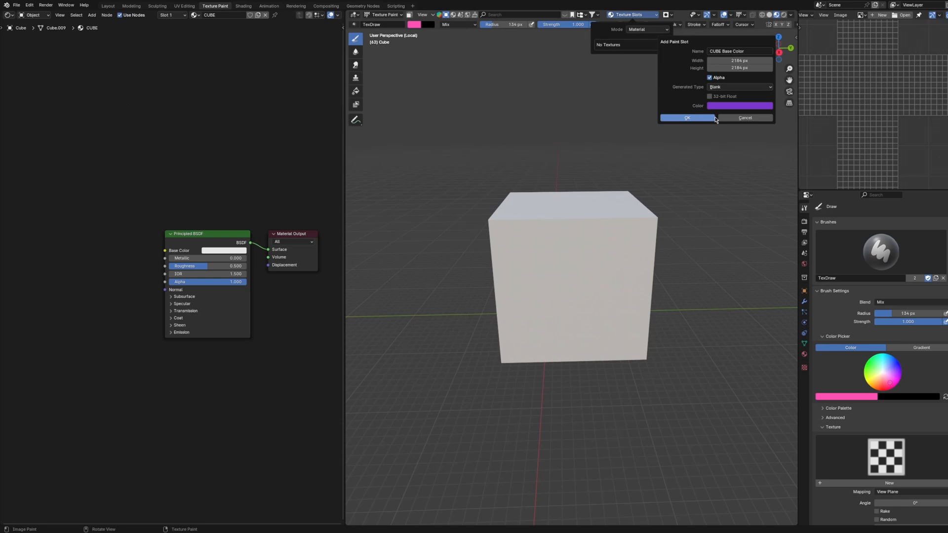
{"action": "left_click", "coordinate": [714, 118]}
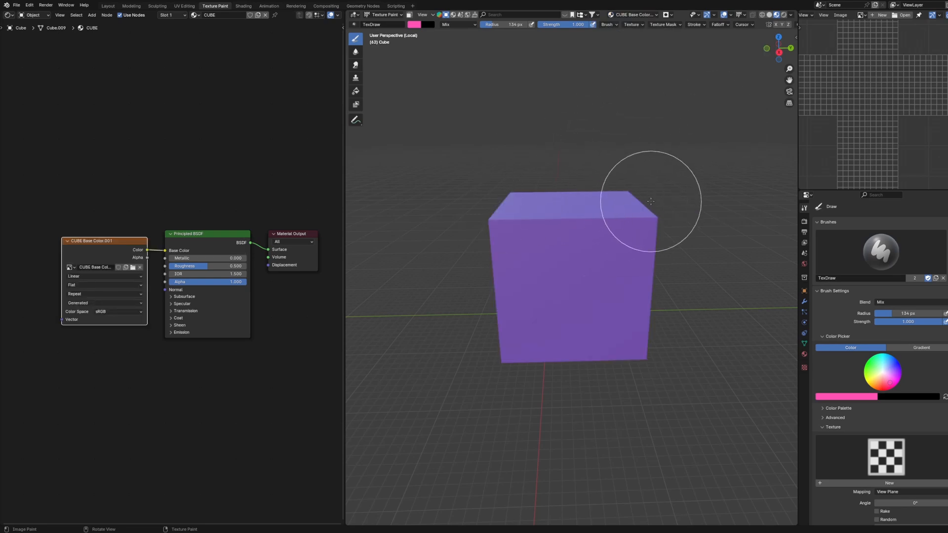
{"action": "middle_click_drag", "start_coordinate": [650, 201], "coordinate": [656, 185]}
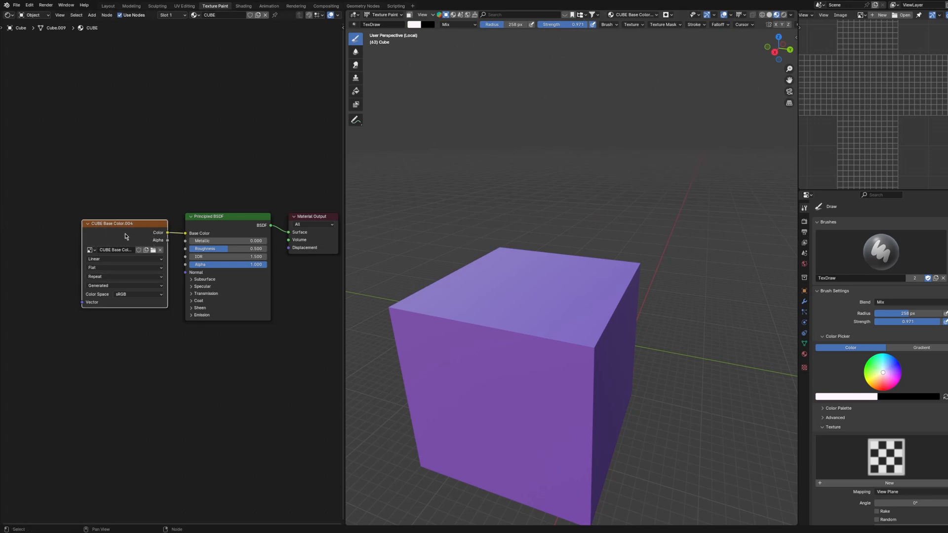
{"action": "left_click_drag", "start_coordinate": [125, 237], "coordinate": [101, 183]}
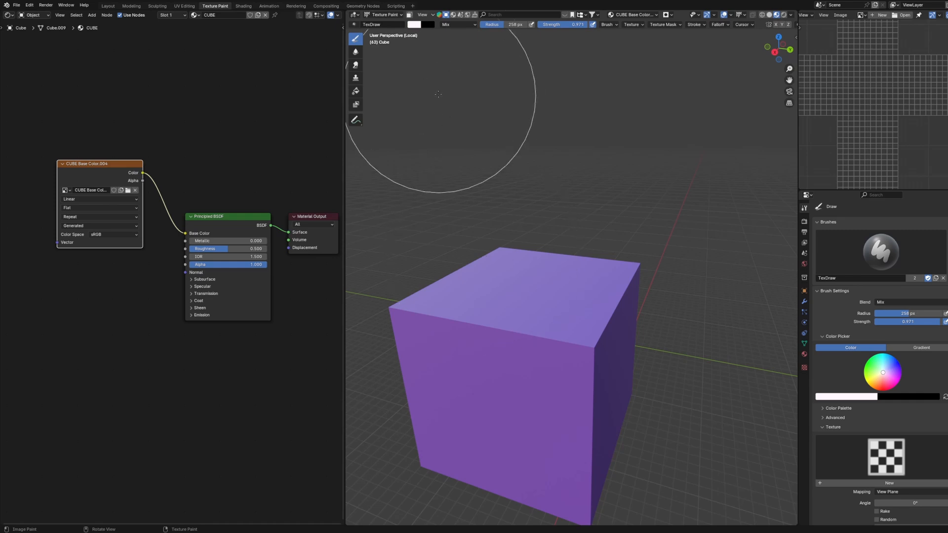
- Set the brush color to light green and paint a large soft spot across an upper edge of the purple cube
{"action": "key", "text": "x"}
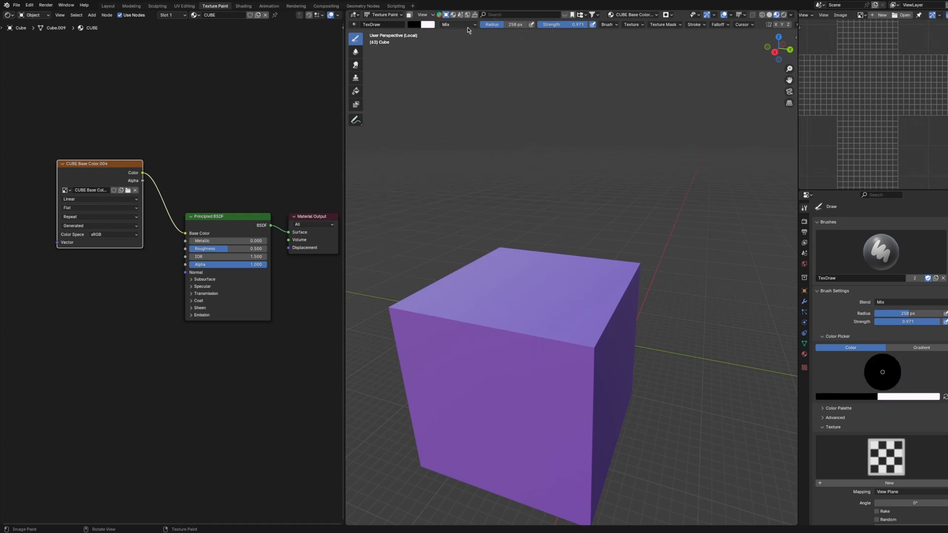
{"action": "key", "text": "x"}
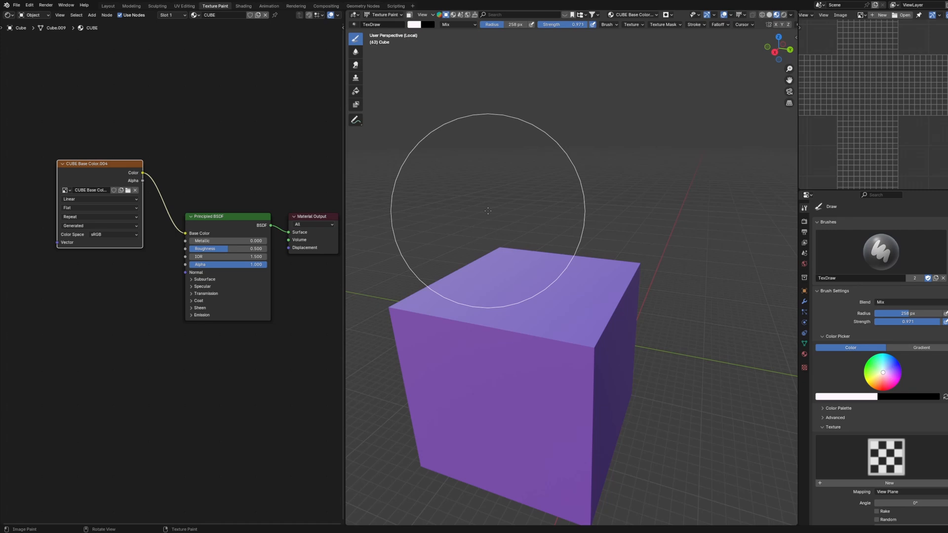
{"action": "left_click", "coordinate": [416, 27]}
{"action": "left_click", "coordinate": [416, 25]}
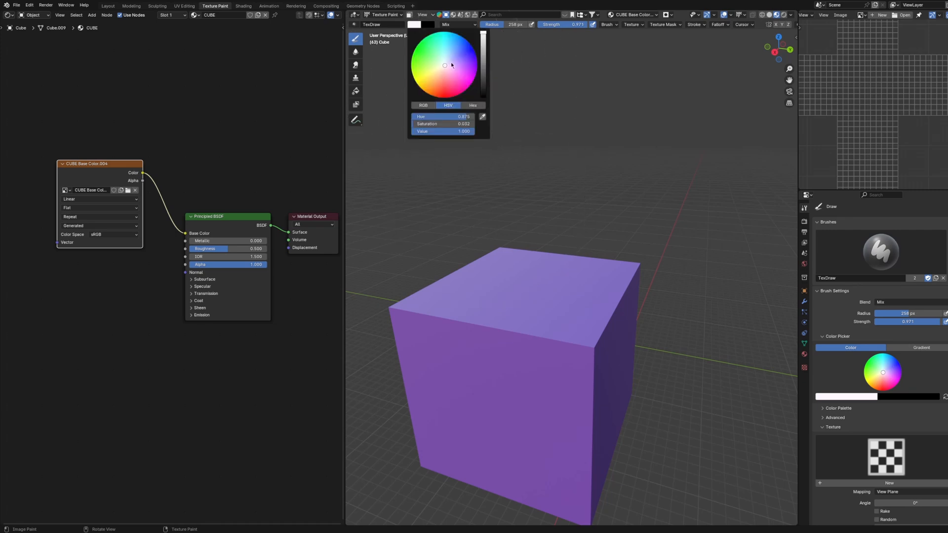
{"action": "left_click", "coordinate": [430, 49]}
{"action": "left_click_drag", "start_coordinate": [529, 301], "coordinate": [539, 349]}
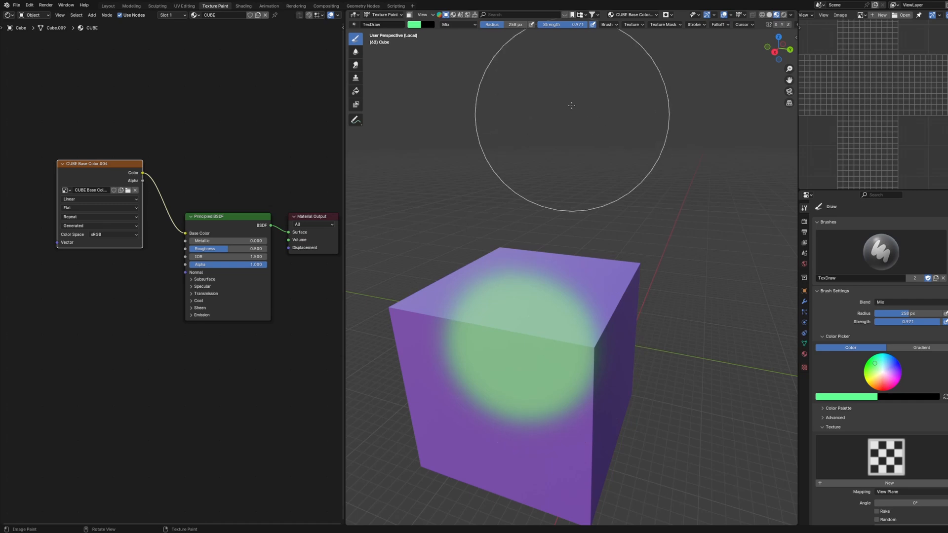
- Lower the brush strength to 0.188 and paint fainter green strokes over the cube's top and adjacent side
{"action": "mouse_move", "coordinate": [571, 25]}
{"action": "left_mouse_down"}
{"action": "mouse_move", "coordinate": [547, 25]}
{"action": "mouse_move", "coordinate": [559, 25]}
{"action": "left_mouse_up"}
{"action": "middle_click_drag", "start_coordinate": [634, 243], "coordinate": [585, 248]}
{"action": "left_click", "coordinate": [537, 320]}
{"action": "left_click_drag", "start_coordinate": [570, 26], "coordinate": [542, 26]}
{"action": "mouse_move", "coordinate": [477, 393]}
{"action": "left_mouse_down"}
{"action": "mouse_move", "coordinate": [497, 410]}
{"action": "mouse_move", "coordinate": [499, 375]}
{"action": "left_mouse_up"}
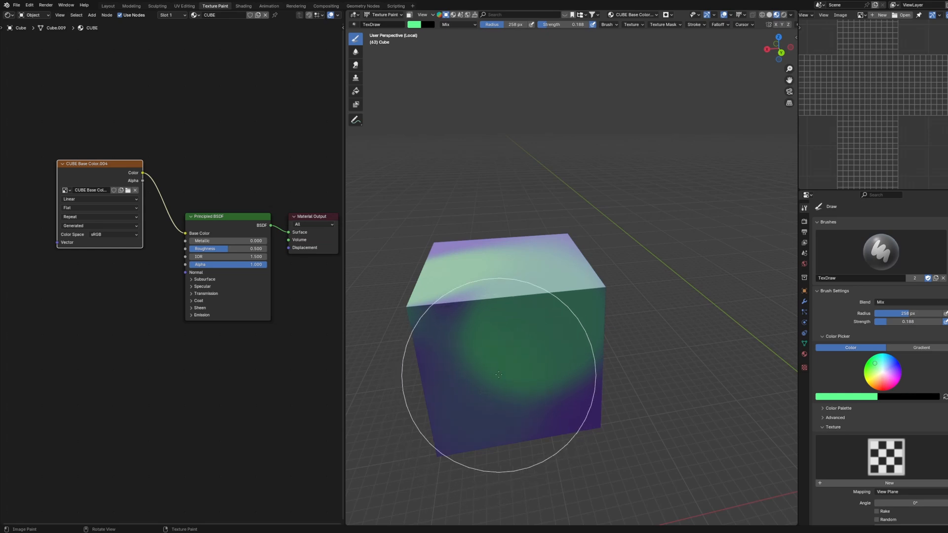
- Reduce the paint brush radius to 111 px
{"action": "middle_click_drag", "start_coordinate": [499, 375], "coordinate": [476, 412]}
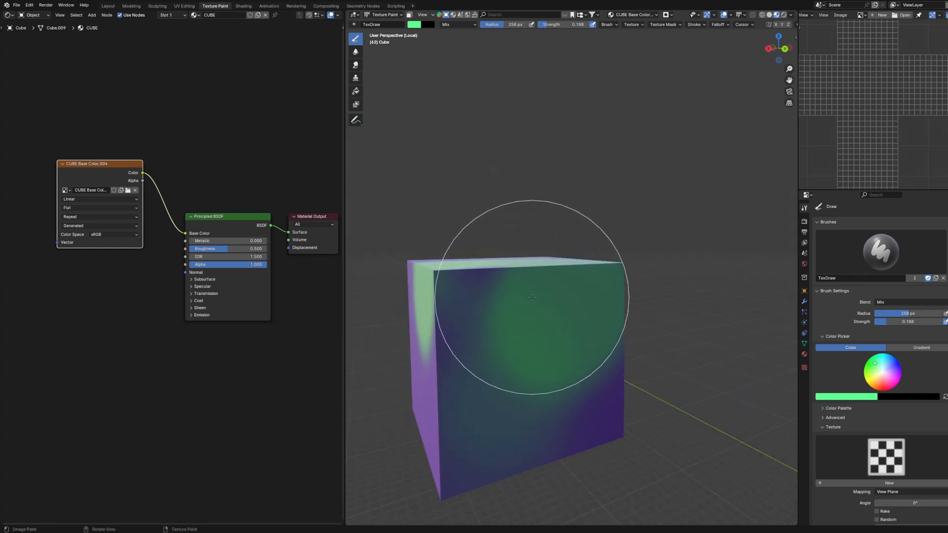
{"action": "middle_click_drag", "start_coordinate": [531, 297], "coordinate": [525, 173]}
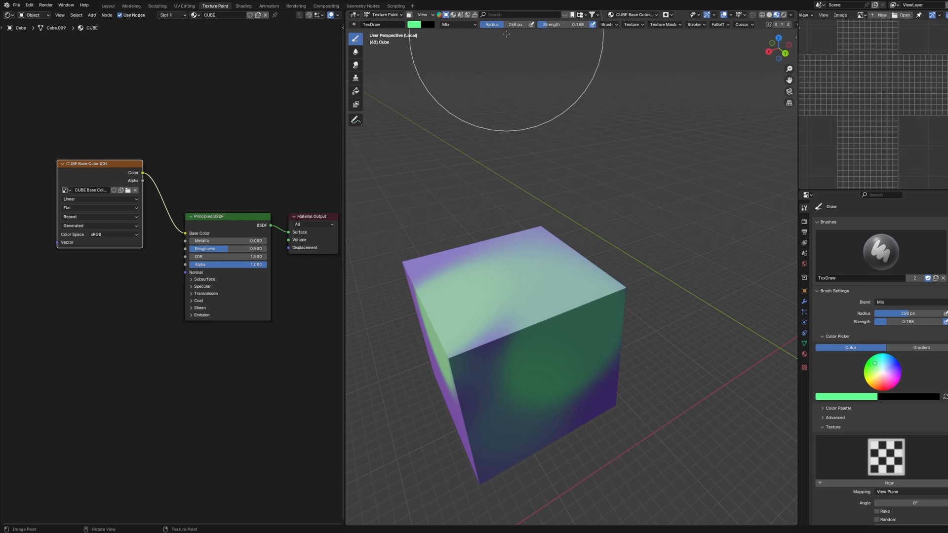
{"action": "mouse_move", "coordinate": [514, 24]}
{"action": "left_mouse_down"}
{"action": "mouse_move", "coordinate": [494, 24]}
{"action": "mouse_move", "coordinate": [514, 24]}
{"action": "left_mouse_up"}
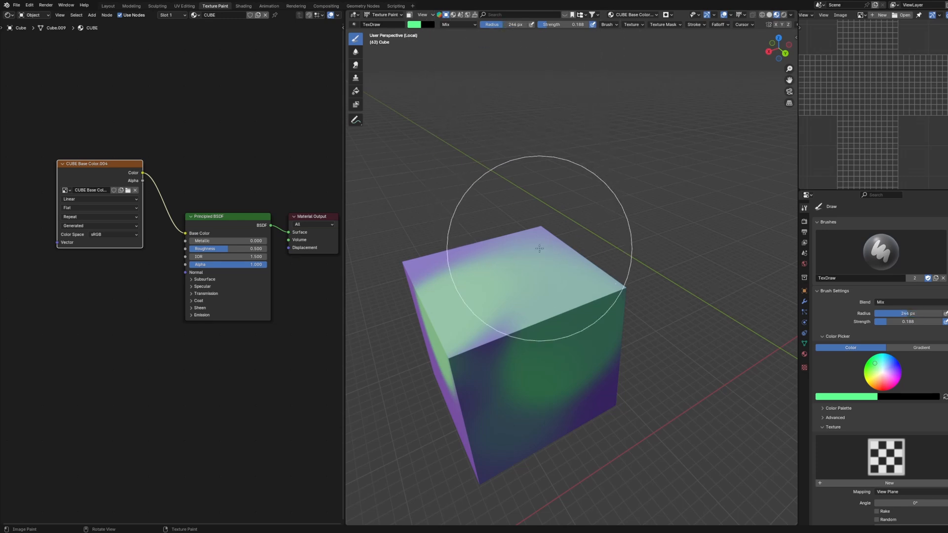
{"action": "key", "text": "f"}
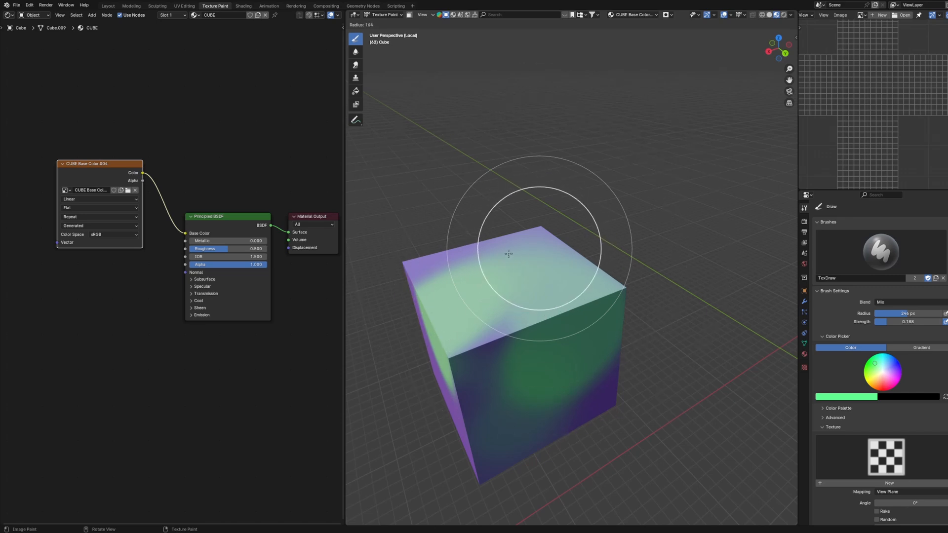
{"action": "left_click", "coordinate": [488, 239]}
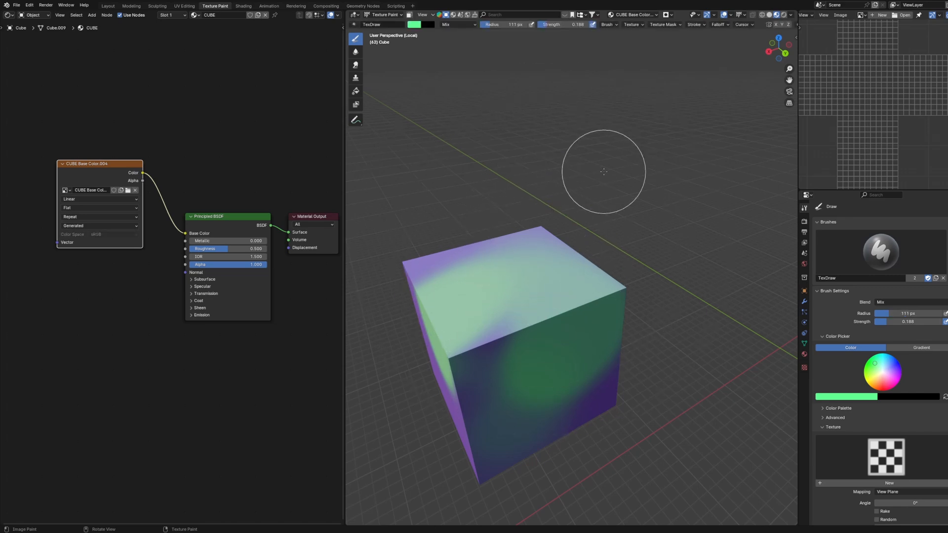
- Add a Metallic paint slot of 2184 px with a black fill and place its texture node below the base color node
{"action": "left_click", "coordinate": [645, 16]}
{"action": "left_click", "coordinate": [665, 44]}
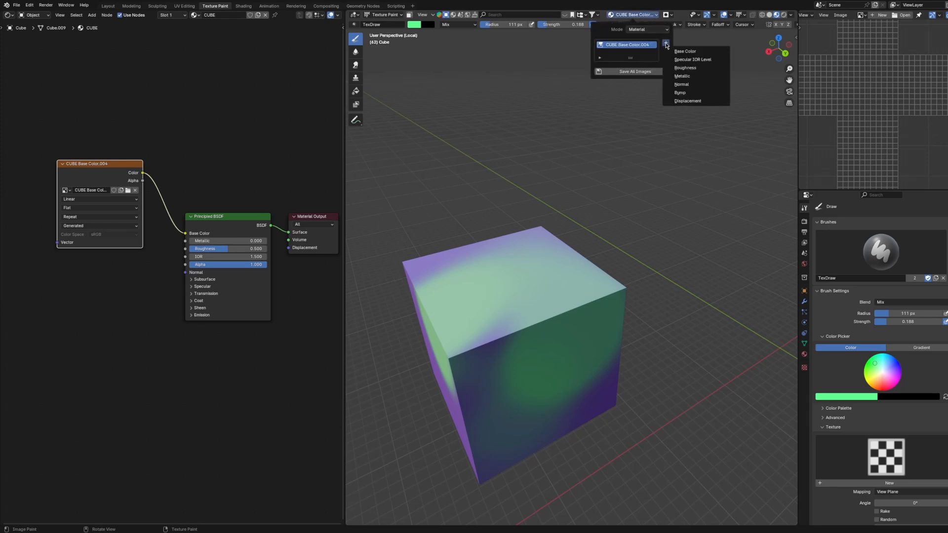
{"action": "left_click", "coordinate": [693, 77]}
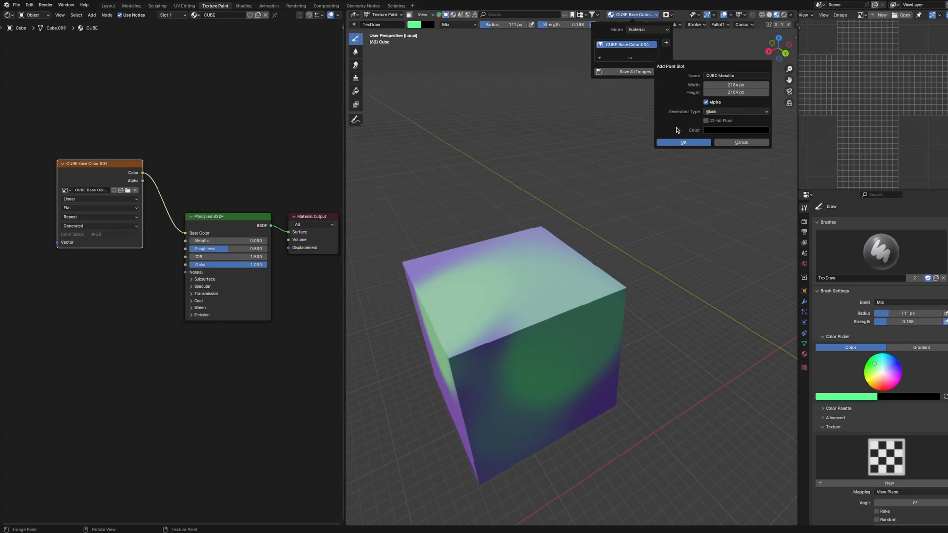
{"action": "key", "text": "Return"}
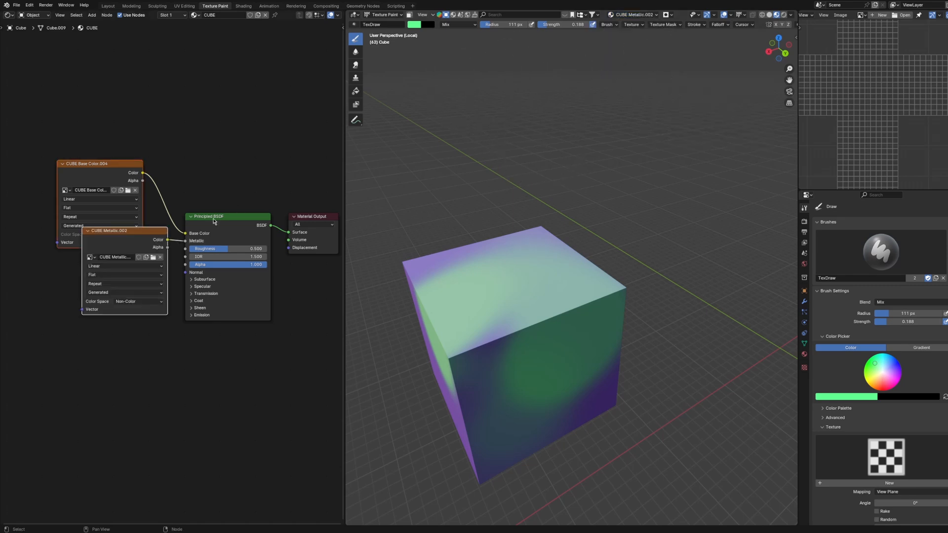
{"action": "left_click_drag", "start_coordinate": [123, 234], "coordinate": [77, 271]}
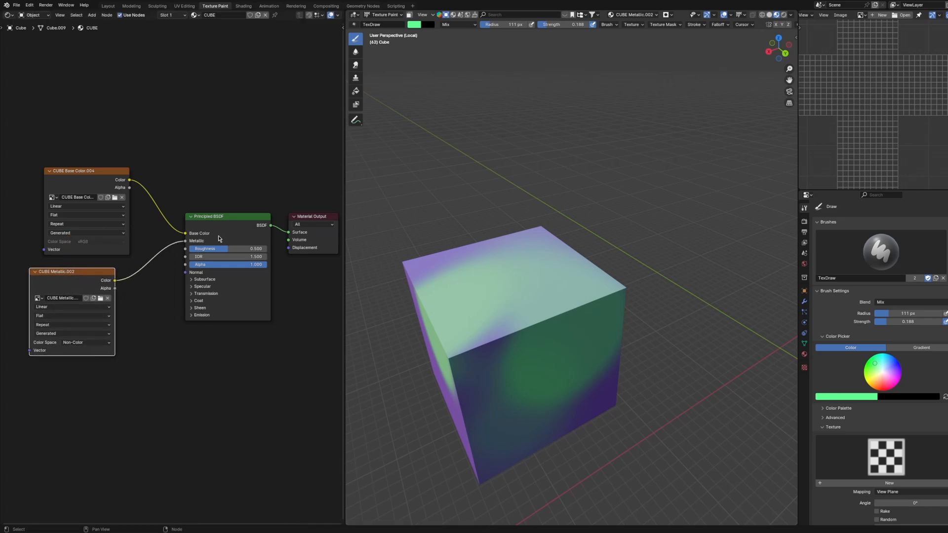
- Set the brush color to near-white for painting the metallic texture around the cube's upper corner
{"action": "middle_click_drag", "start_coordinate": [612, 151], "coordinate": [580, 132]}
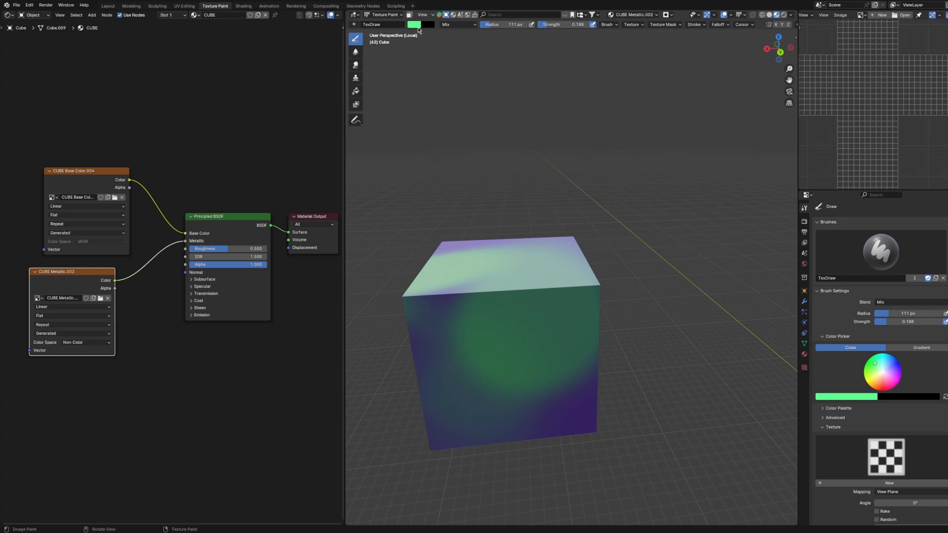
{"action": "middle_click_drag", "start_coordinate": [508, 173], "coordinate": [571, 212]}
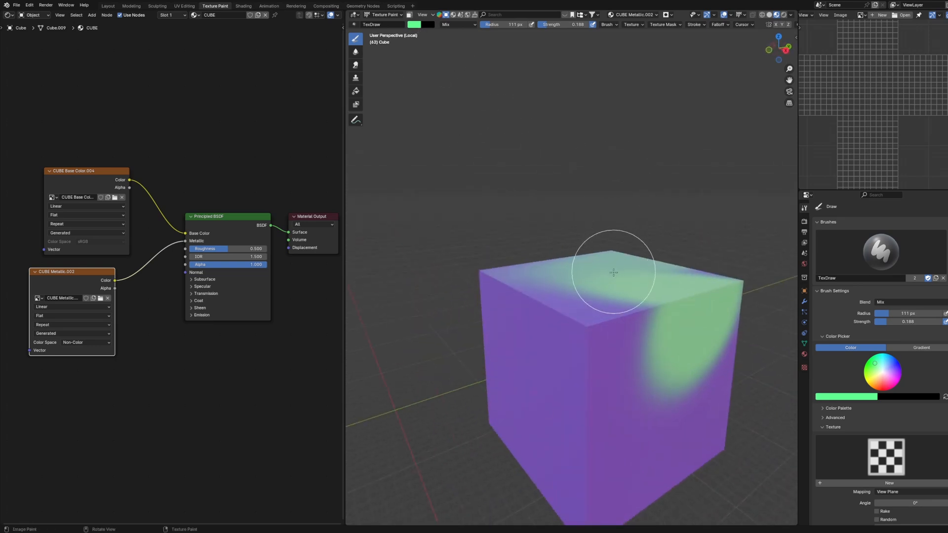
{"action": "scroll", "coordinate": [595, 321], "scroll_direction": "up", "scroll_amount": 1}
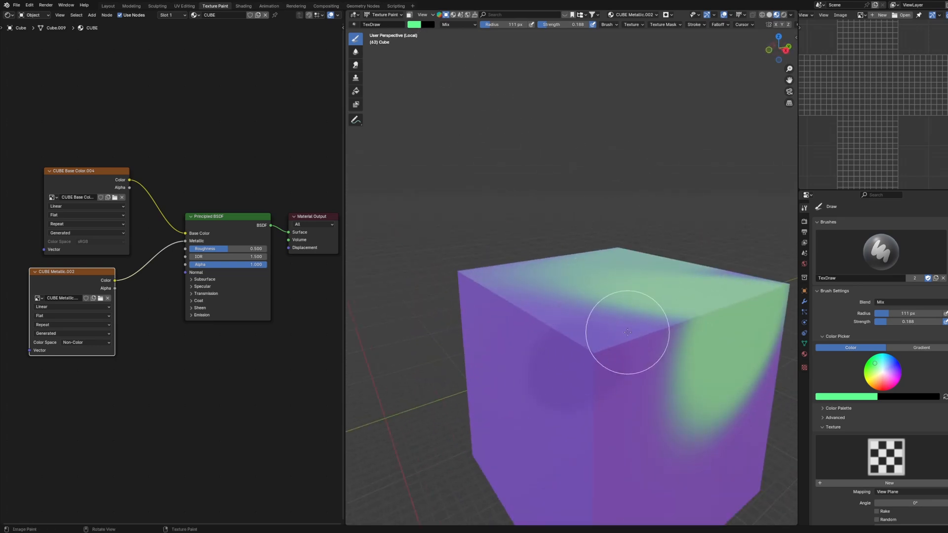
{"action": "middle_click_drag", "start_coordinate": [627, 332], "coordinate": [630, 271]}
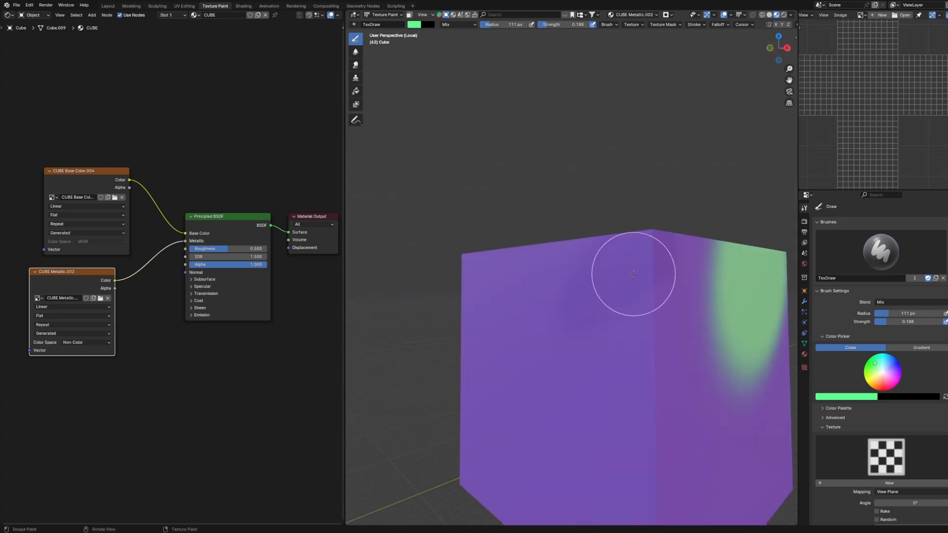
{"action": "left_click", "coordinate": [414, 26]}
{"action": "left_click", "coordinate": [444, 64]}
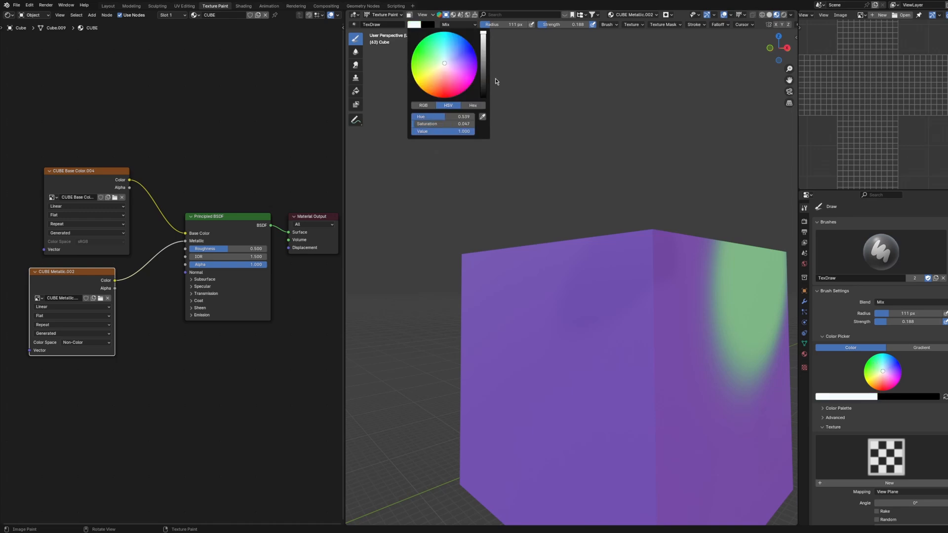
- Swap the brush's primary and secondary colors back and forth, ending with near-white as the primary
{"action": "middle_click_drag", "start_coordinate": [496, 81], "coordinate": [527, 195]}
{"action": "middle_click_drag", "start_coordinate": [546, 355], "coordinate": [565, 310]}
{"action": "middle_click_drag", "start_coordinate": [624, 338], "coordinate": [600, 271], "text": "shift"}
{"action": "scroll", "coordinate": [606, 266], "scroll_direction": "up", "scroll_amount": 4}
{"action": "scroll", "coordinate": [593, 269], "scroll_direction": "down", "scroll_amount": 4}
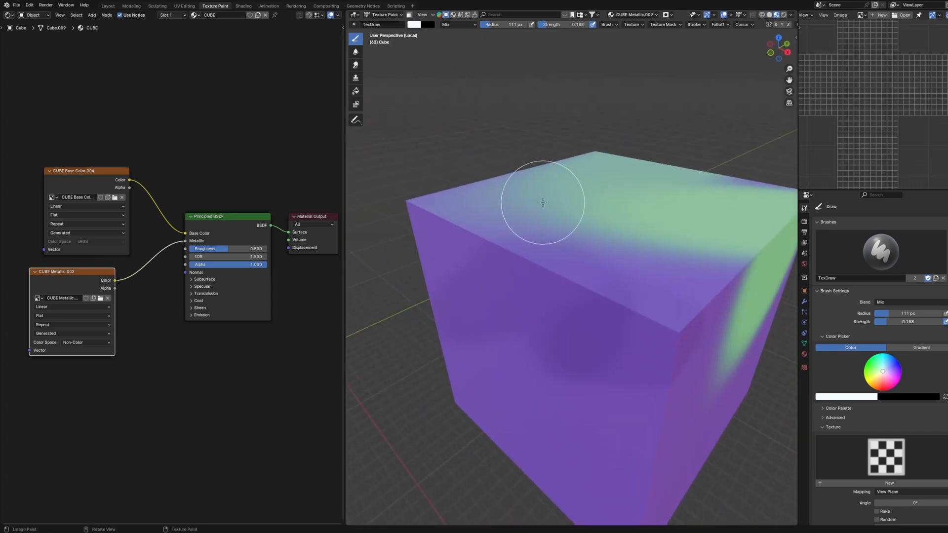
{"action": "key", "text": "x"}
{"action": "key", "text": "x"}
{"action": "key", "text": "x"}
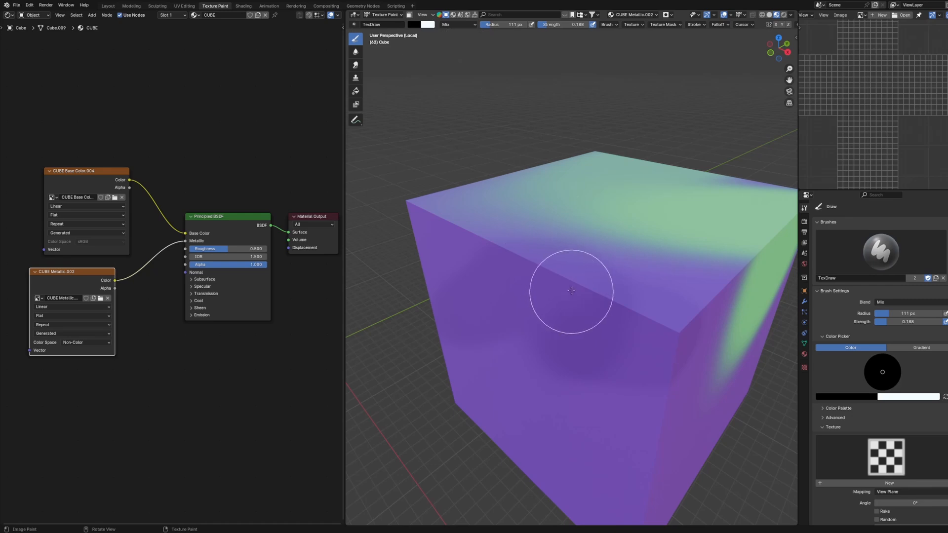
{"action": "key", "text": "x"}
- Raise the brush strength to 1.000 and paint a near-white metallic patch around the cube's upper corner
{"action": "middle_click_drag", "start_coordinate": [607, 281], "coordinate": [567, 264]}
{"action": "left_click_drag", "start_coordinate": [557, 25], "coordinate": [598, 25]}
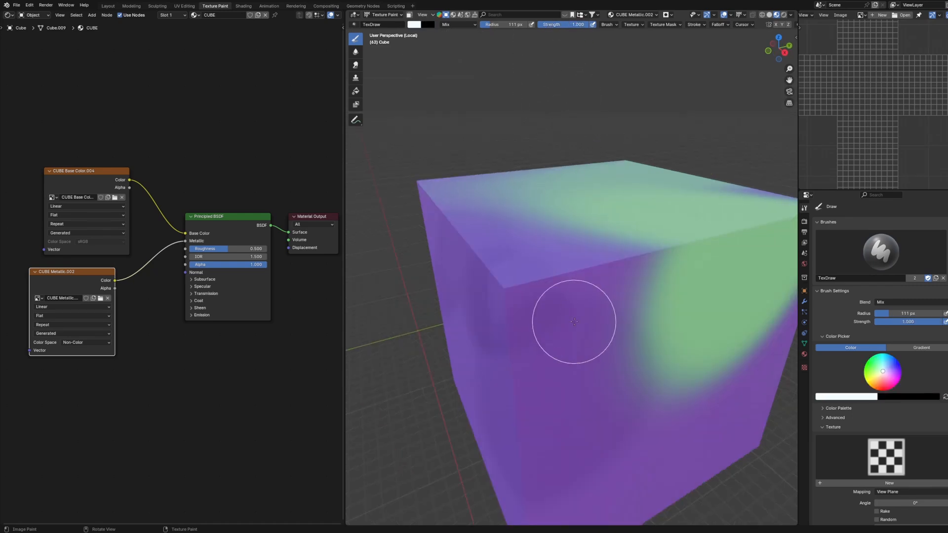
{"action": "mouse_move", "coordinate": [574, 322]}
{"action": "left_mouse_down"}
{"action": "mouse_move", "coordinate": [496, 313]}
{"action": "mouse_move", "coordinate": [491, 254]}
{"action": "mouse_move", "coordinate": [535, 275]}
{"action": "left_mouse_up"}
{"action": "scroll", "coordinate": [528, 257], "scroll_direction": "up", "scroll_amount": 3}
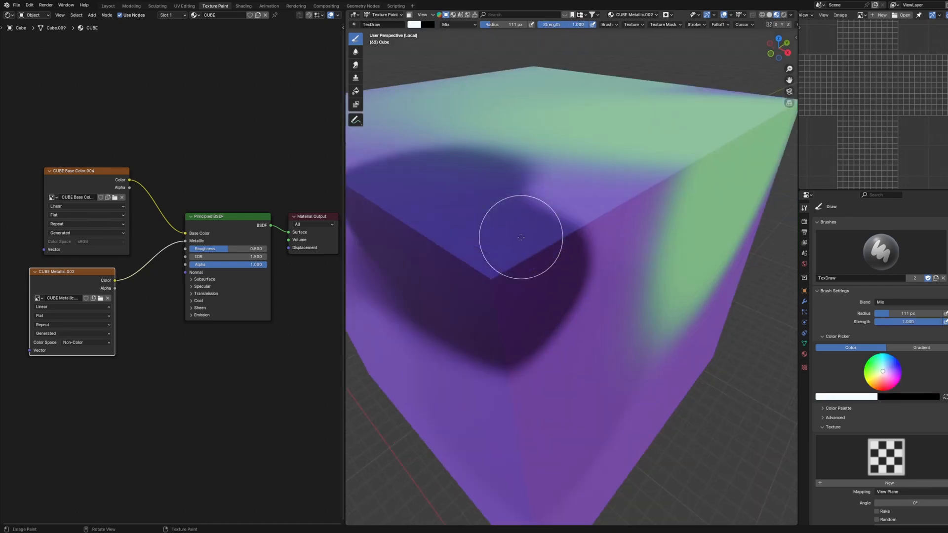
- Swap the brush color to black and paint over part of the metallic patch to remove it around the corner
{"action": "key", "text": "x"}
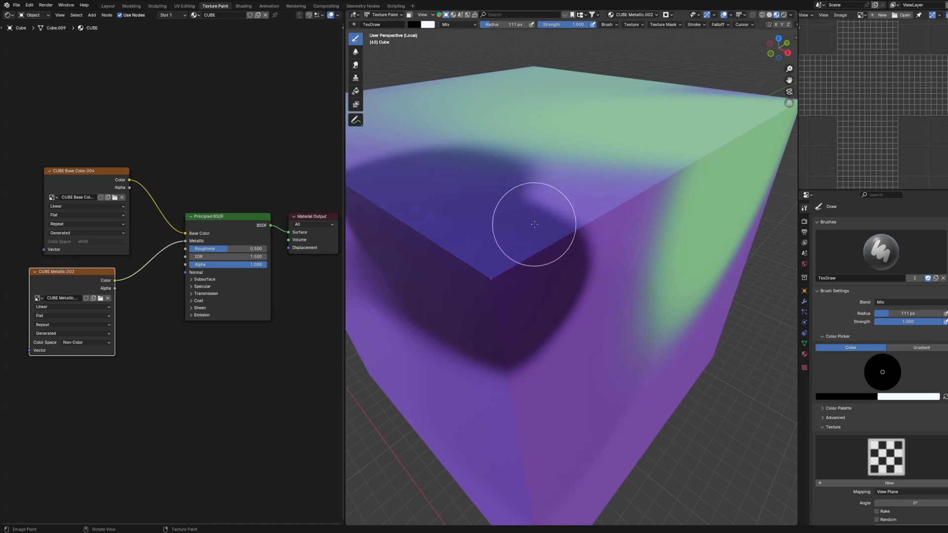
{"action": "mouse_move", "coordinate": [467, 288]}
{"action": "left_mouse_down"}
{"action": "mouse_move", "coordinate": [645, 223]}
{"action": "mouse_move", "coordinate": [553, 190]}
{"action": "mouse_move", "coordinate": [485, 370]}
{"action": "mouse_move", "coordinate": [498, 322]}
{"action": "mouse_move", "coordinate": [645, 273]}
{"action": "mouse_move", "coordinate": [509, 377]}
{"action": "left_mouse_up"}
{"action": "mouse_move", "coordinate": [490, 338]}
{"action": "middle_mouse_down"}
{"action": "mouse_move", "coordinate": [537, 271]}
{"action": "mouse_move", "coordinate": [457, 302]}
{"action": "middle_mouse_up"}
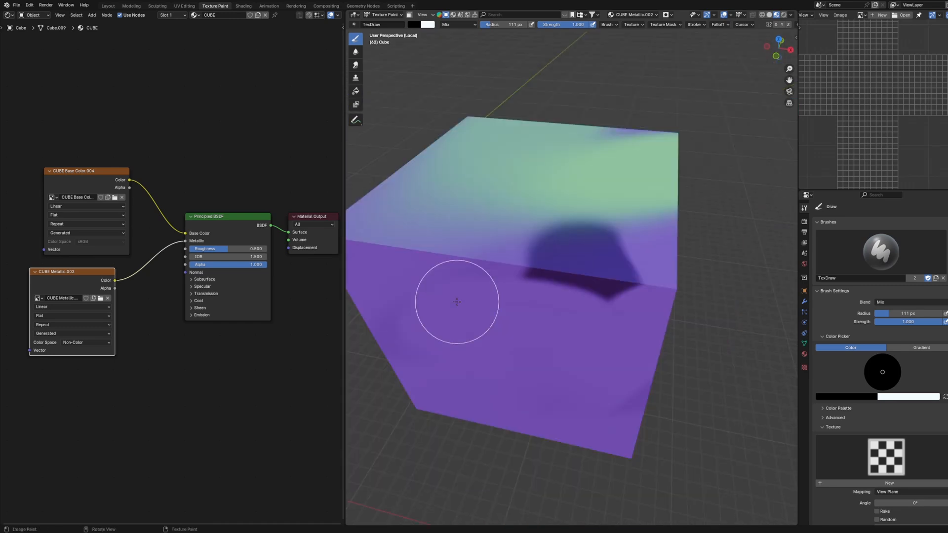
- Add a Bump paint slot named CUBE Bump at 2184 x 2184 px with the Blank generated type
{"action": "left_click", "coordinate": [648, 17]}
{"action": "left_click", "coordinate": [665, 43]}
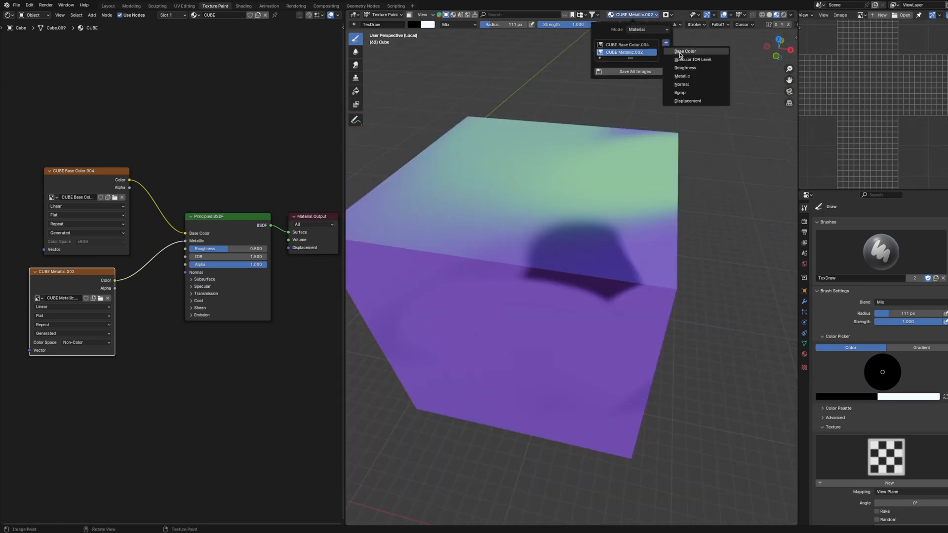
{"action": "left_click", "coordinate": [682, 92]}
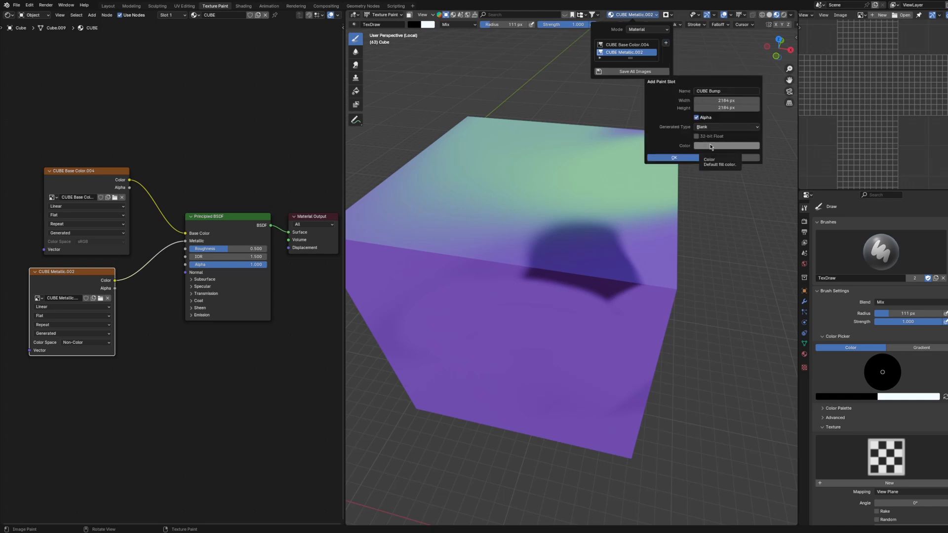
{"action": "left_click", "coordinate": [673, 157]}
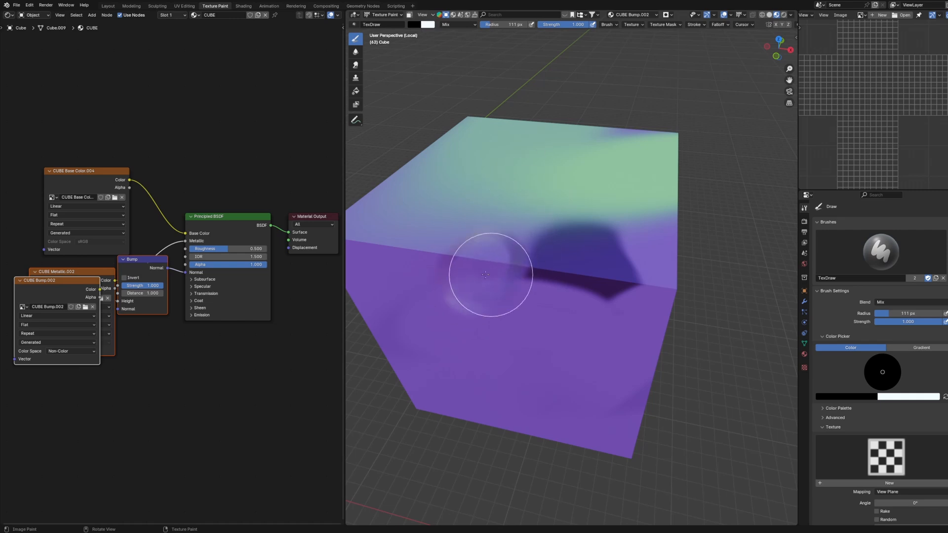
- Swap the brush color to near-white and paint a bump stroke near the cube's other front upper corner
{"action": "mouse_move", "coordinate": [491, 275]}
{"action": "middle_mouse_down"}
{"action": "mouse_move", "coordinate": [534, 250]}
{"action": "mouse_move", "coordinate": [603, 250]}
{"action": "mouse_move", "coordinate": [645, 217]}
{"action": "middle_mouse_up"}
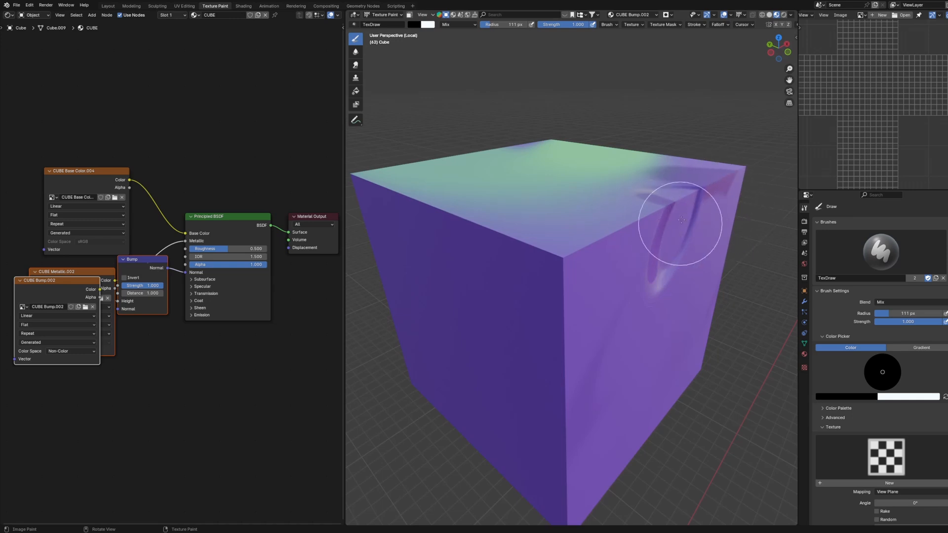
{"action": "mouse_move", "coordinate": [672, 214]}
{"action": "middle_mouse_down"}
{"action": "mouse_move", "coordinate": [721, 242]}
{"action": "mouse_move", "coordinate": [667, 213]}
{"action": "middle_mouse_up"}
{"action": "scroll", "coordinate": [647, 205], "scroll_direction": "up", "scroll_amount": 2}
{"action": "key", "text": "x"}
{"action": "mouse_move", "coordinate": [505, 244]}
{"action": "left_mouse_down"}
{"action": "mouse_move", "coordinate": [476, 280]}
{"action": "mouse_move", "coordinate": [495, 303]}
{"action": "left_mouse_up"}
{"action": "middle_click_drag", "start_coordinate": [656, 250], "coordinate": [601, 238]}
{"action": "scroll", "coordinate": [601, 238], "scroll_direction": "down", "scroll_amount": 5}
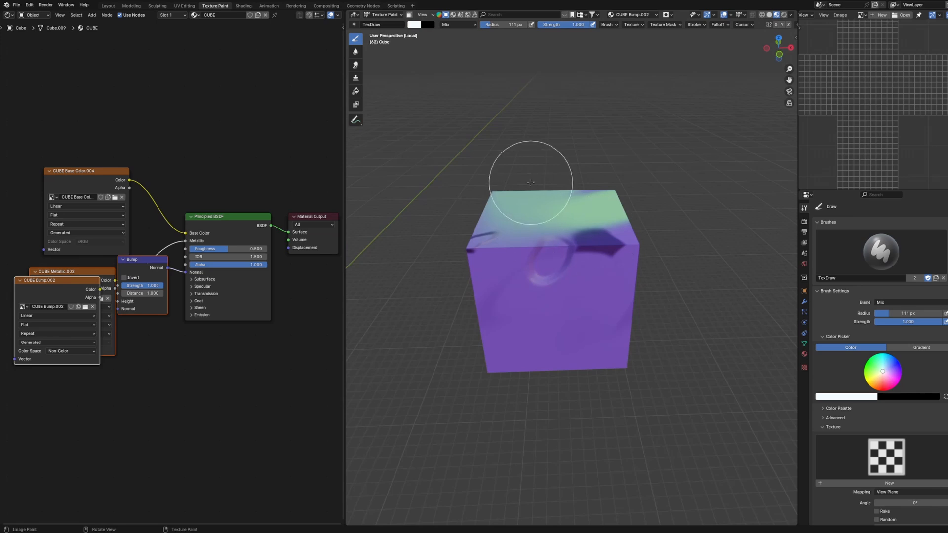
- Review the material's paint slots and the slot types available to add
{"action": "left_click", "coordinate": [669, 15]}
{"action": "left_click", "coordinate": [637, 14]}
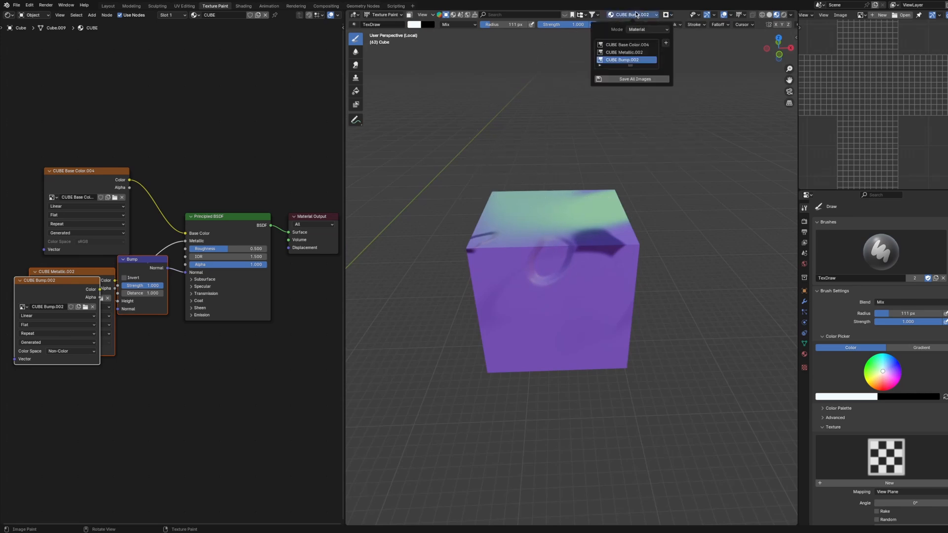
{"action": "left_click", "coordinate": [665, 42]}
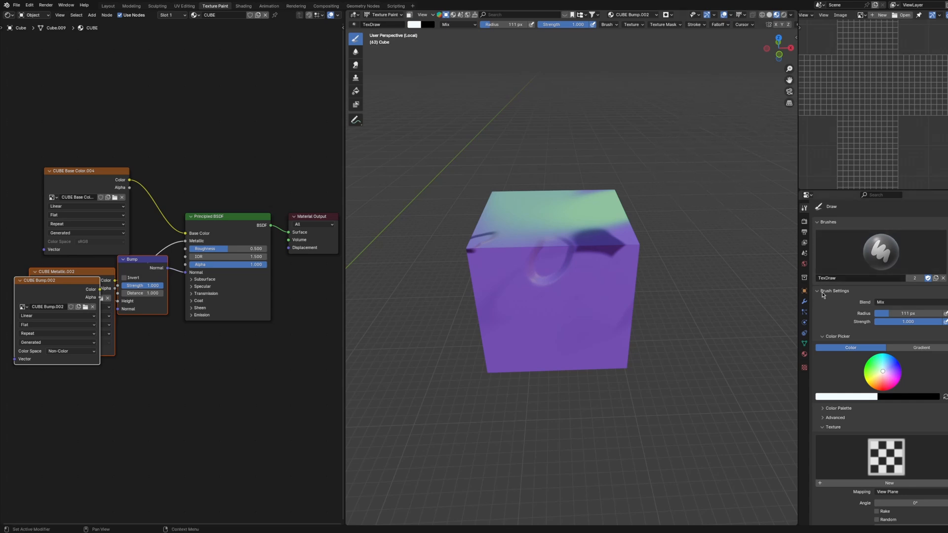
- Collapse the brush's Texture settings, expand its Color Palette settings, and sample the cube's purple as the brush color
{"action": "scroll", "coordinate": [863, 334], "scroll_direction": "down", "scroll_amount": 2}
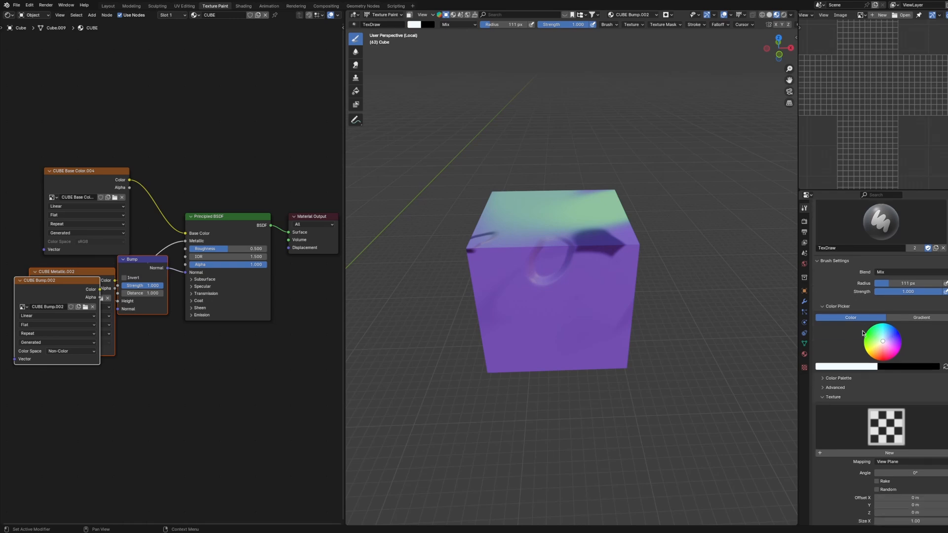
{"action": "scroll", "coordinate": [863, 336], "scroll_direction": "down", "scroll_amount": 3}
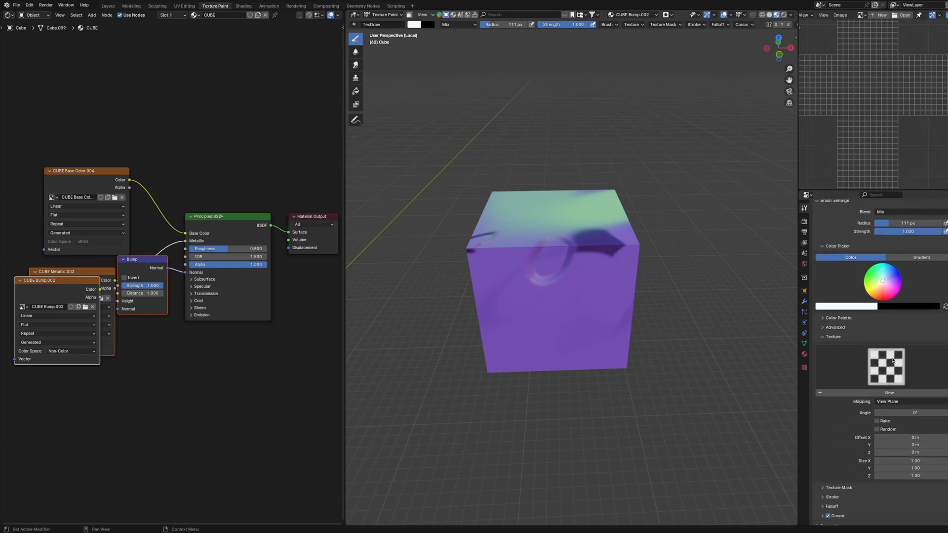
{"action": "left_click", "coordinate": [826, 339]}
{"action": "left_click", "coordinate": [827, 409]}
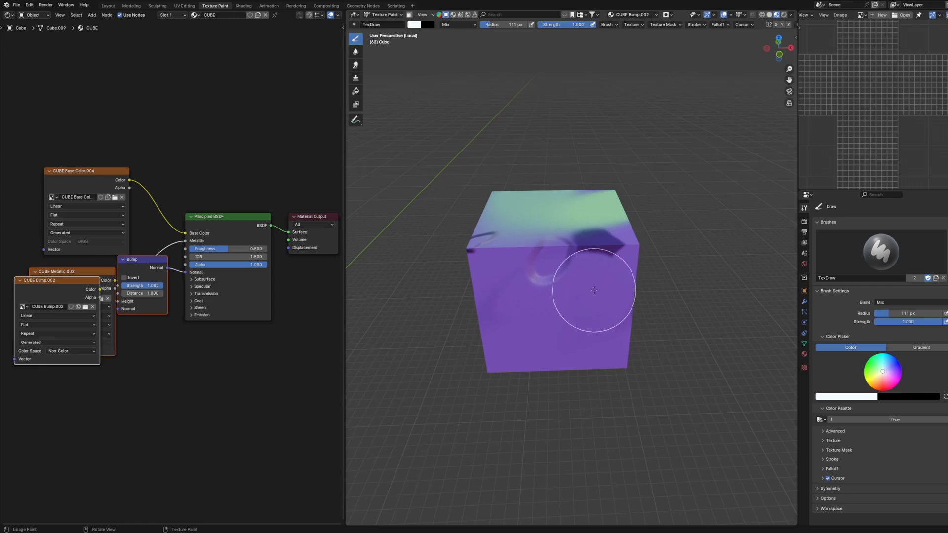
{"action": "left_click", "coordinate": [414, 24]}
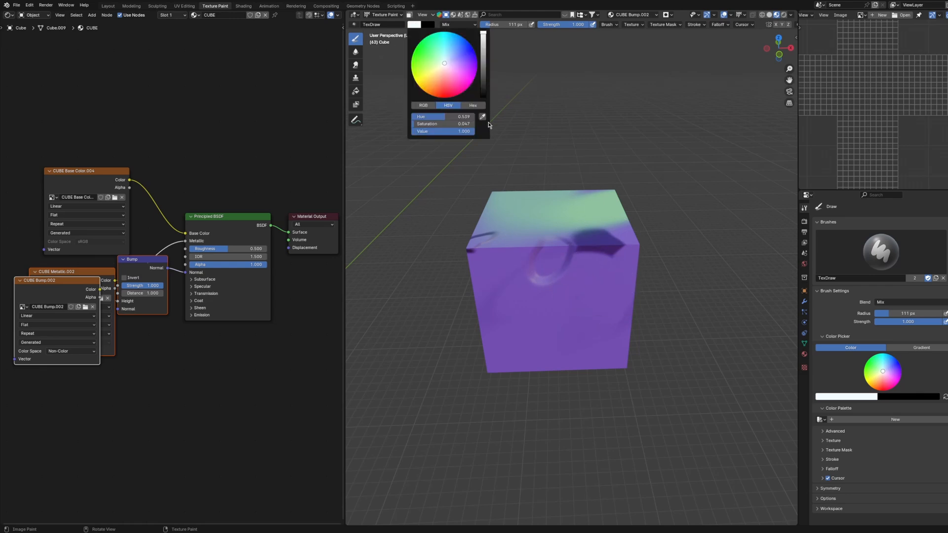
{"action": "key", "text": "s"}
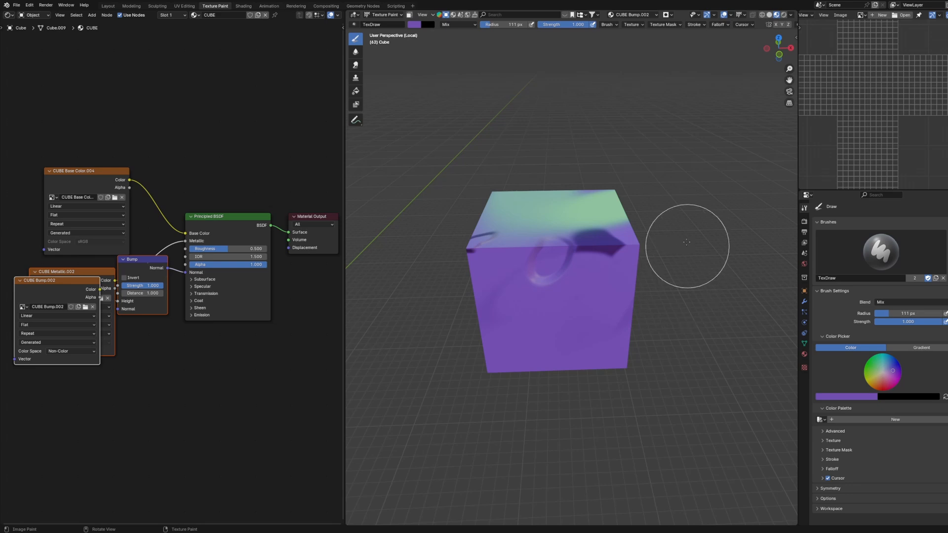
- Create a color palette named MY and add the purple brush color to it
{"action": "left_click", "coordinate": [843, 420]}
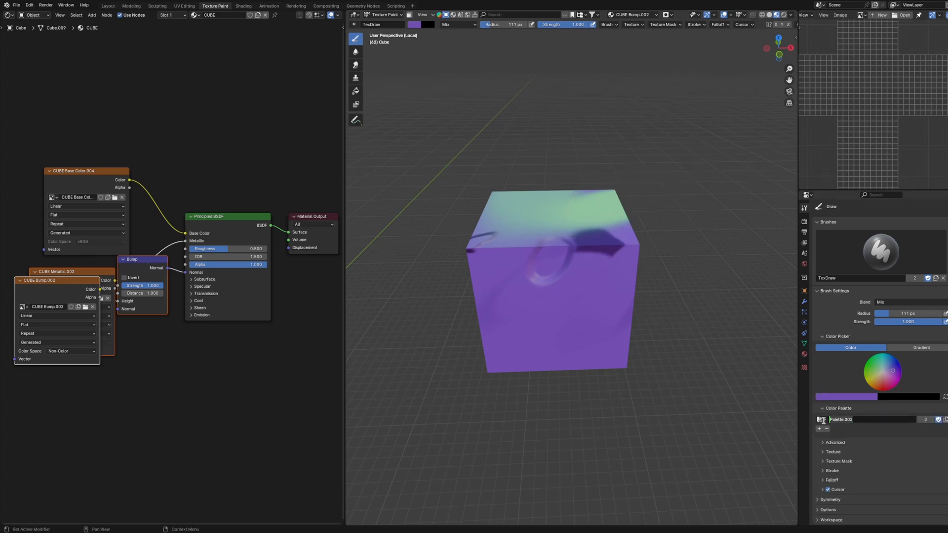
{"action": "type", "text": "MY"}
{"action": "key", "text": "Return"}
{"action": "left_click", "coordinate": [819, 429]}
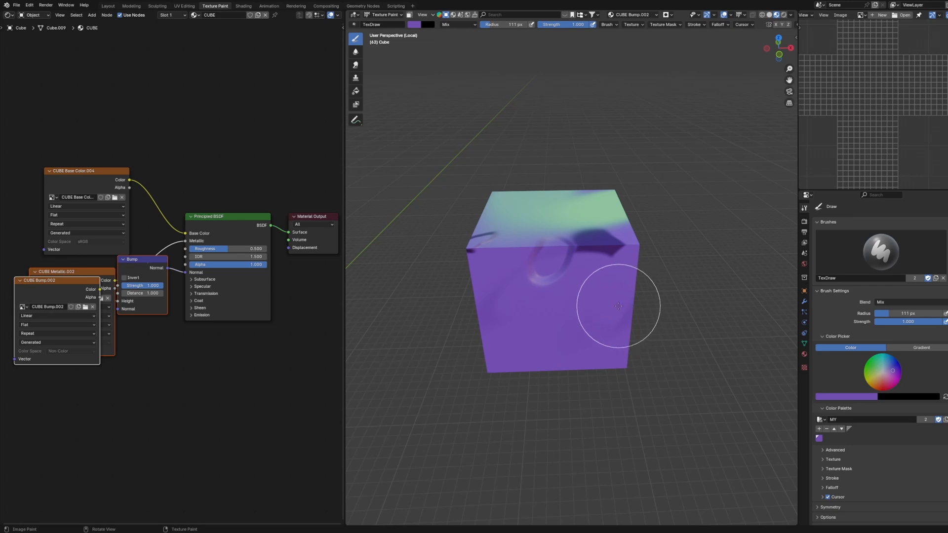
- Display the purple brush color's Hex value and keep the Draw tool active
{"action": "left_click", "coordinate": [416, 25]}
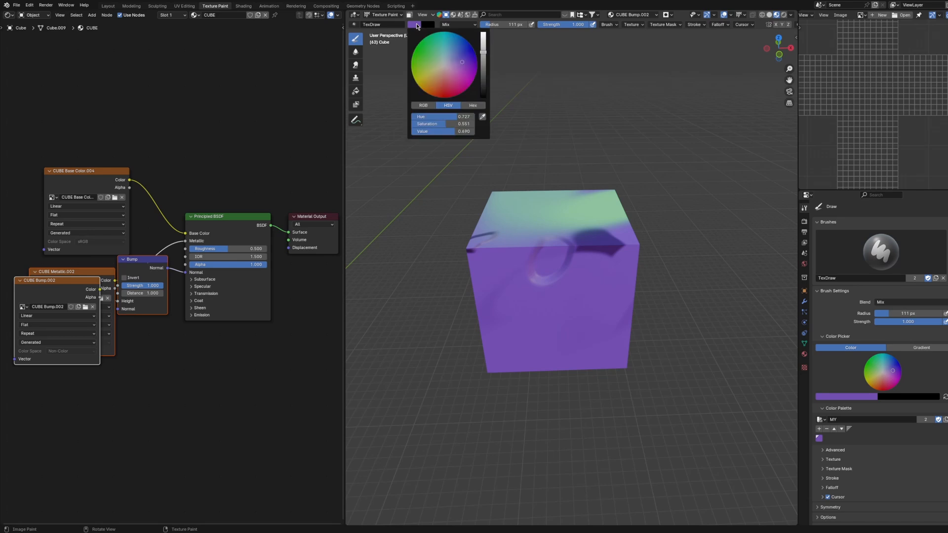
{"action": "left_click", "coordinate": [473, 105]}
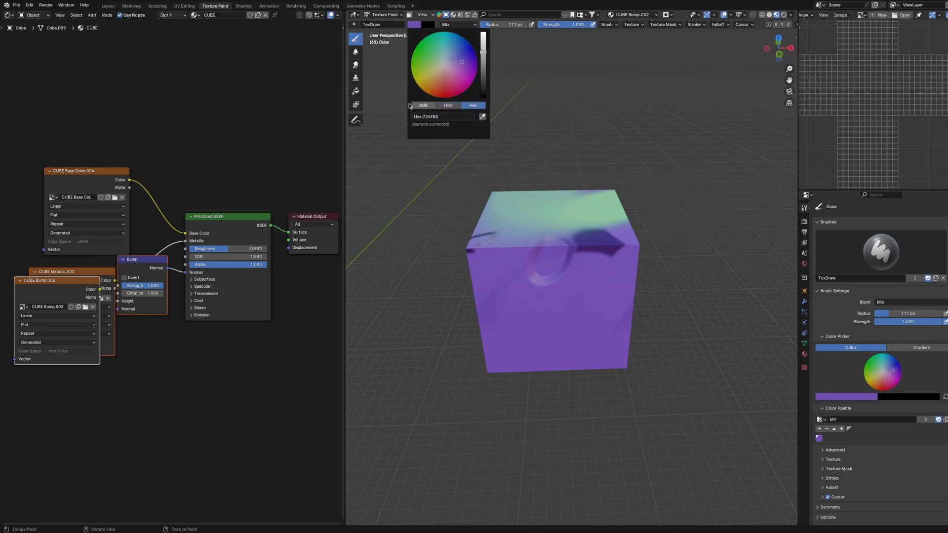
{"action": "left_click", "coordinate": [355, 91]}
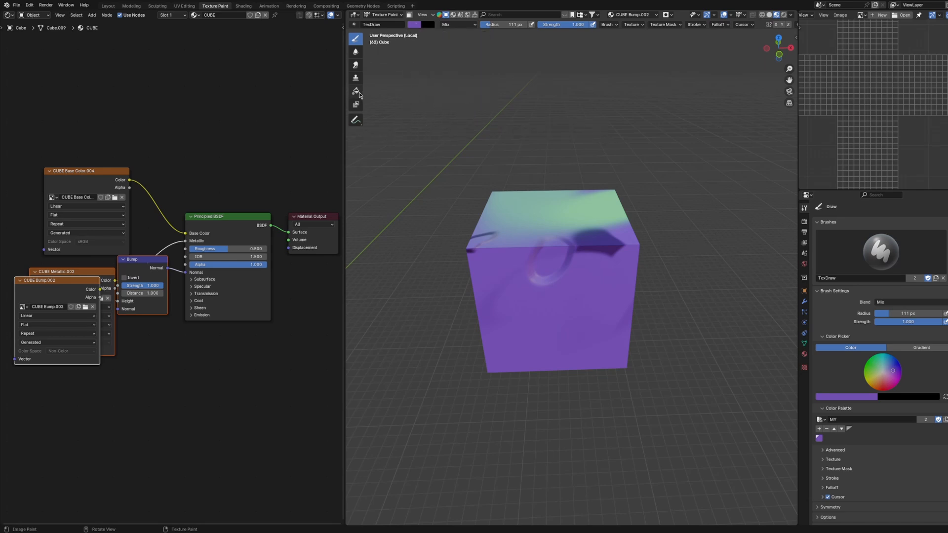
{"action": "left_click", "coordinate": [355, 40]}
- Change the brush color to green and add it as a second swatch in the MY palette
{"action": "scroll", "coordinate": [842, 404], "scroll_direction": "down", "scroll_amount": 1}
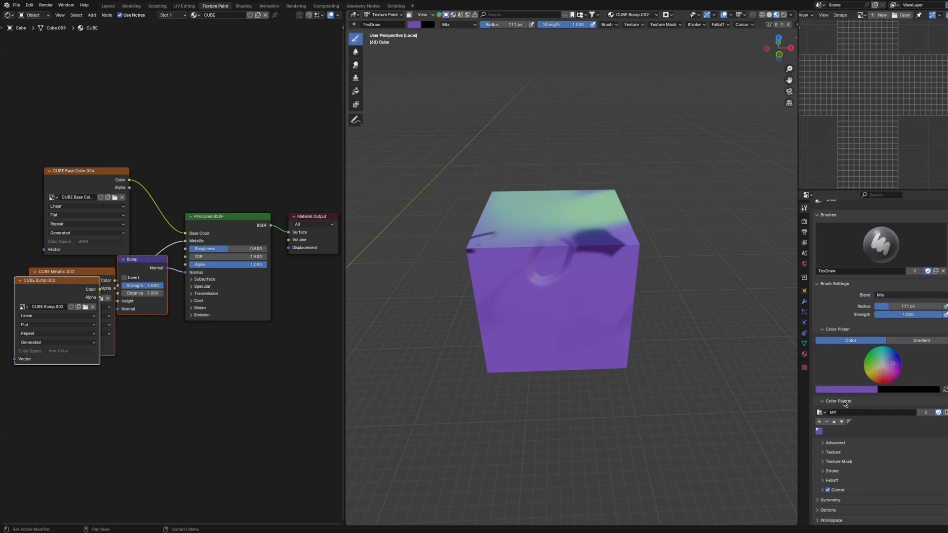
{"action": "left_click", "coordinate": [414, 24]}
{"action": "left_click", "coordinate": [434, 45]}
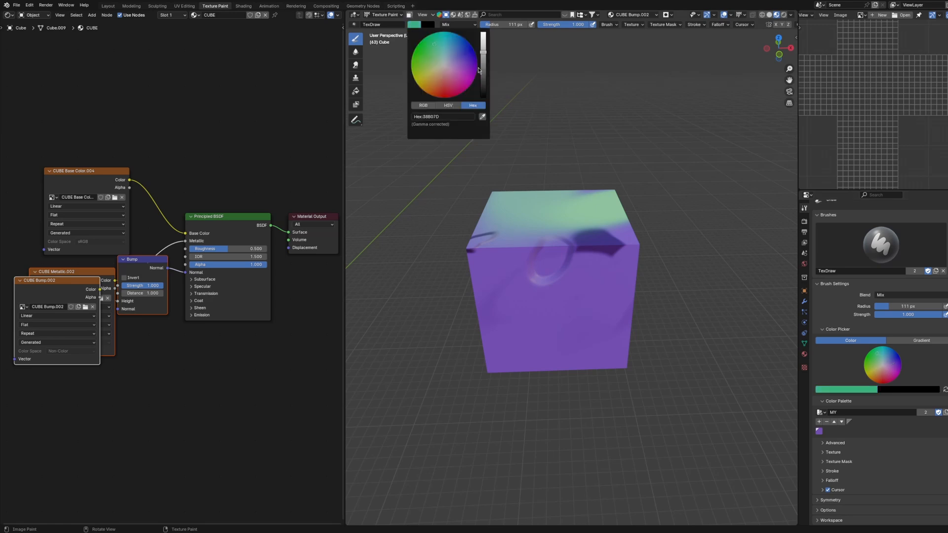
{"action": "left_click", "coordinate": [819, 422]}
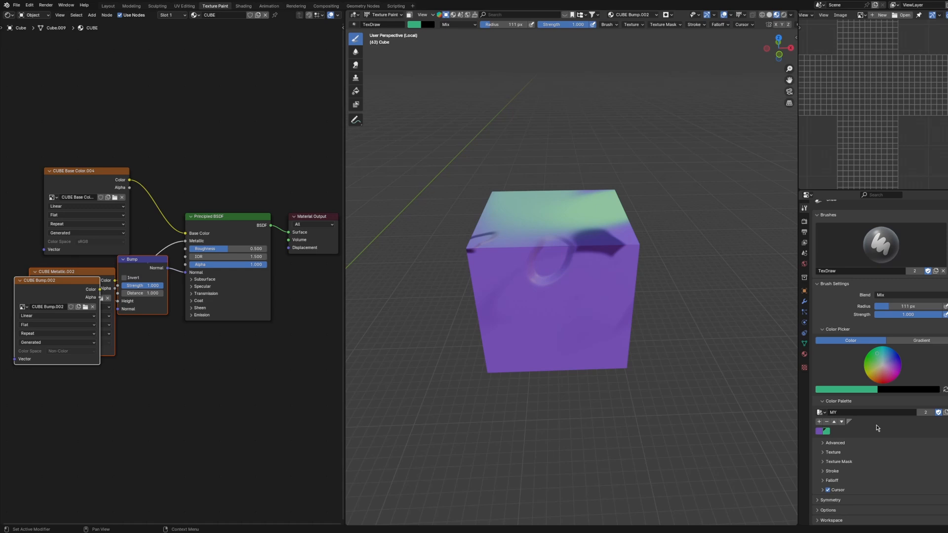
- Collapse the Color Palette settings and expand the brush's Texture settings
{"action": "left_click", "coordinate": [831, 402]}
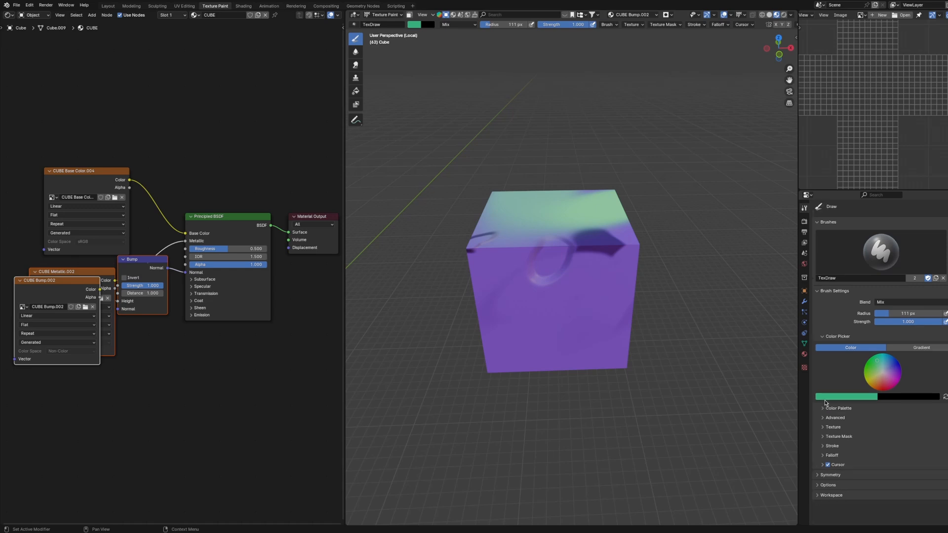
{"action": "left_click", "coordinate": [832, 427]}
{"action": "scroll", "coordinate": [860, 433], "scroll_direction": "down", "scroll_amount": 5}
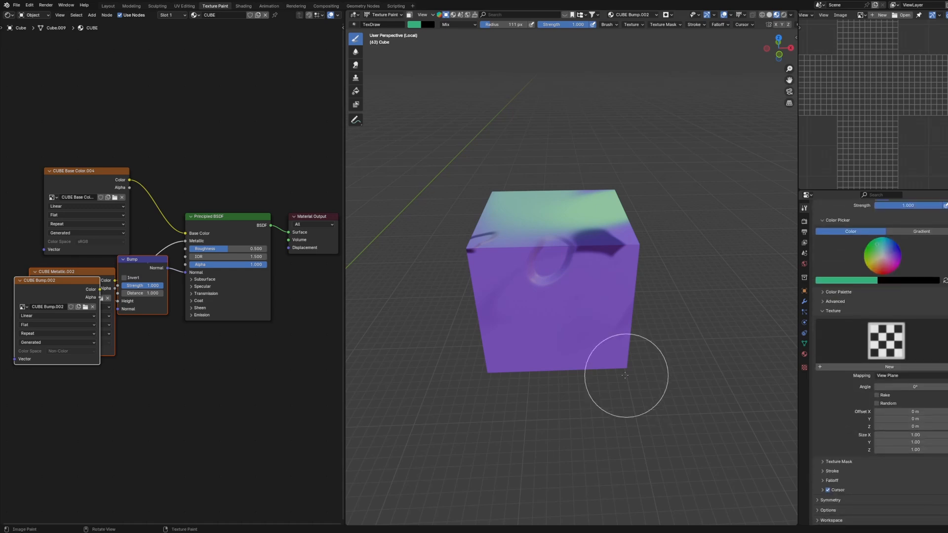
- Make the base color slot active and paint a large green patch across the cube's front face
{"action": "scroll", "coordinate": [624, 375], "scroll_direction": "up", "scroll_amount": 3}
{"action": "middle_click_drag", "start_coordinate": [615, 360], "coordinate": [614, 332]}
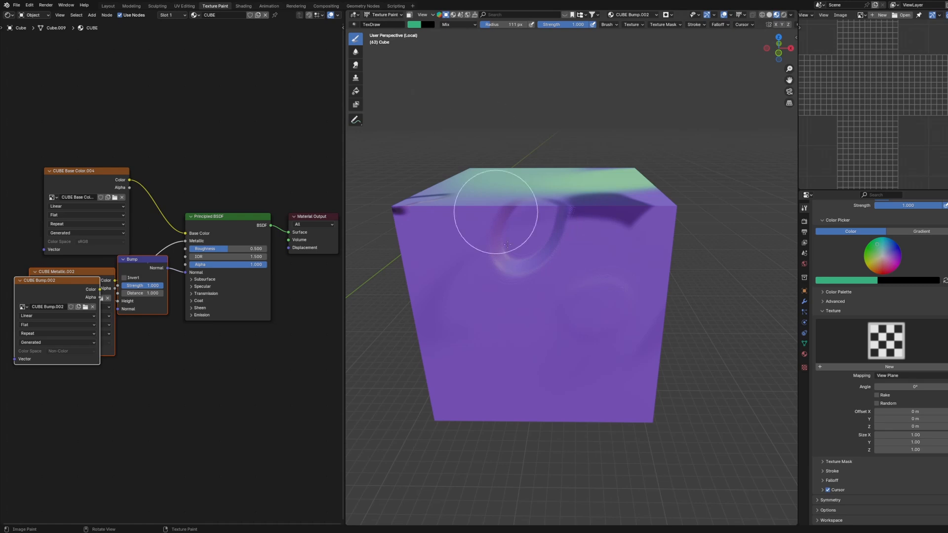
{"action": "left_click", "coordinate": [633, 14]}
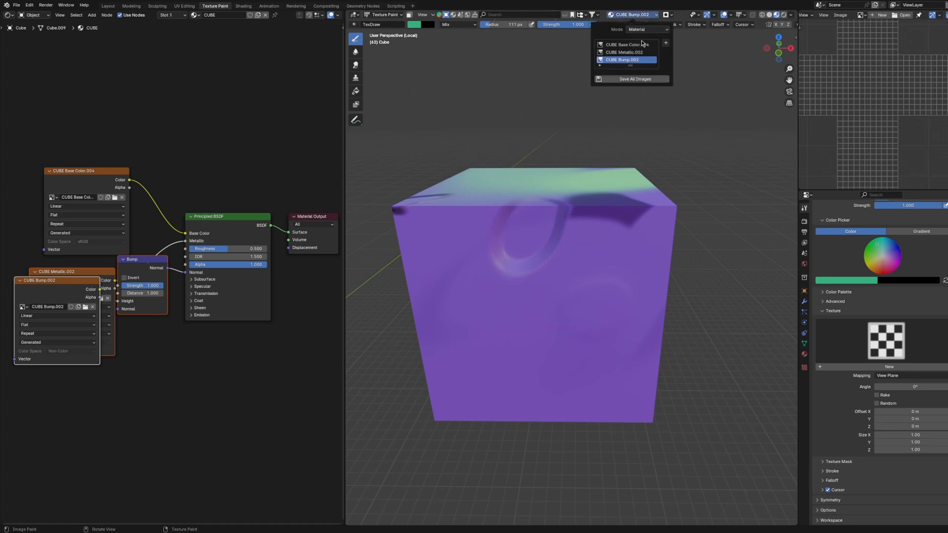
{"action": "left_click", "coordinate": [626, 44]}
{"action": "left_click", "coordinate": [624, 318]}
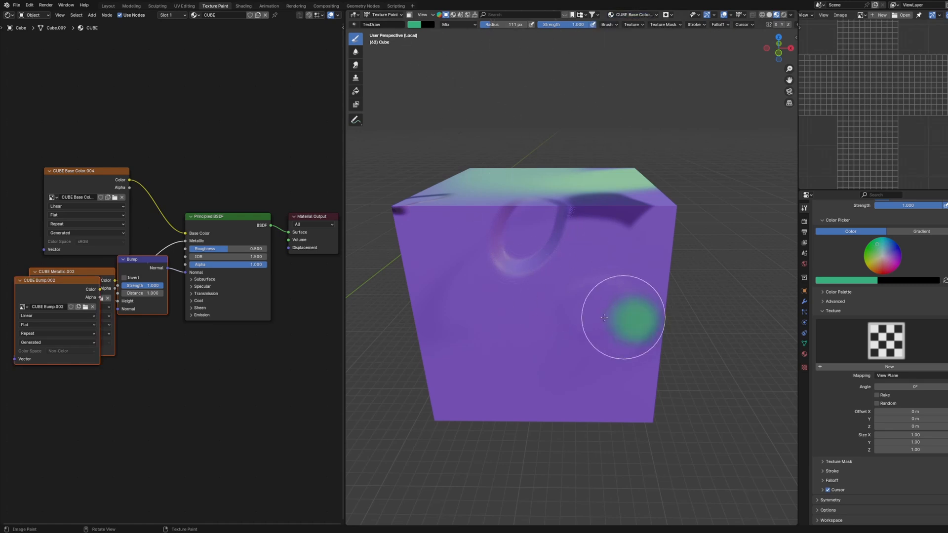
{"action": "left_click_drag", "start_coordinate": [604, 317], "coordinate": [543, 319]}
{"action": "mouse_move", "coordinate": [614, 258]}
{"action": "left_mouse_down"}
{"action": "mouse_move", "coordinate": [573, 279]}
{"action": "mouse_move", "coordinate": [629, 291]}
{"action": "left_mouse_up"}
{"action": "middle_click_drag", "start_coordinate": [627, 285], "coordinate": [613, 282]}
{"action": "left_click_drag", "start_coordinate": [621, 255], "coordinate": [596, 323]}
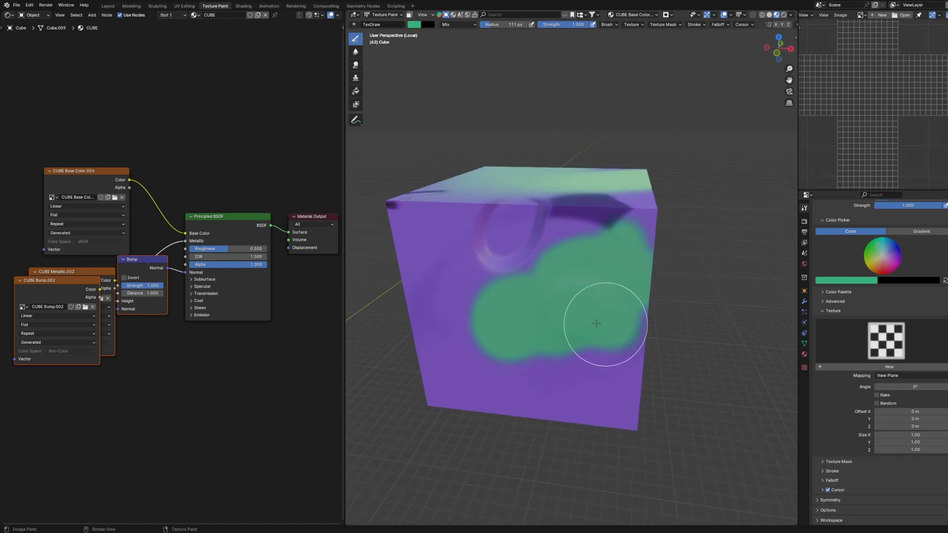
{"action": "middle_click_drag", "start_coordinate": [586, 306], "coordinate": [580, 298]}
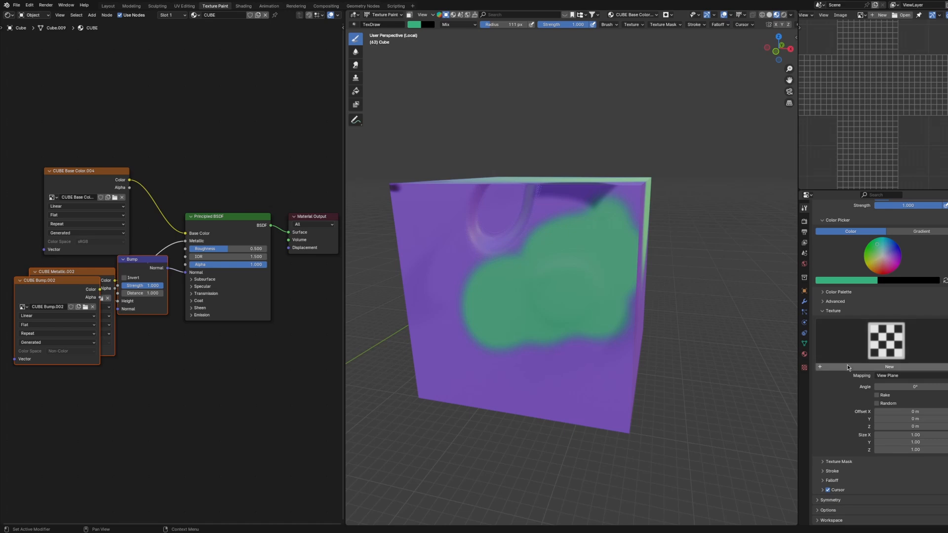
- Create a new brush texture and set its type to Clouds
{"action": "left_click", "coordinate": [845, 367]}
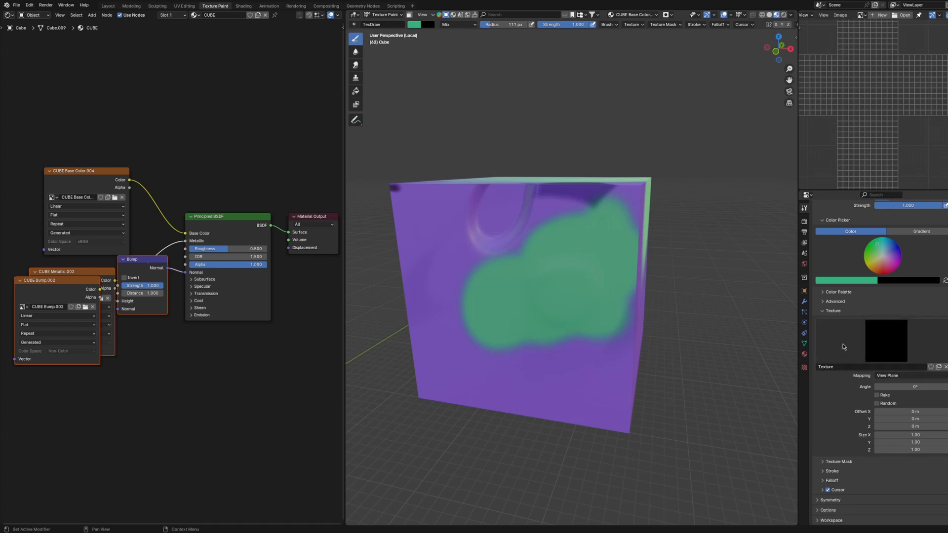
{"action": "left_click", "coordinate": [804, 368]}
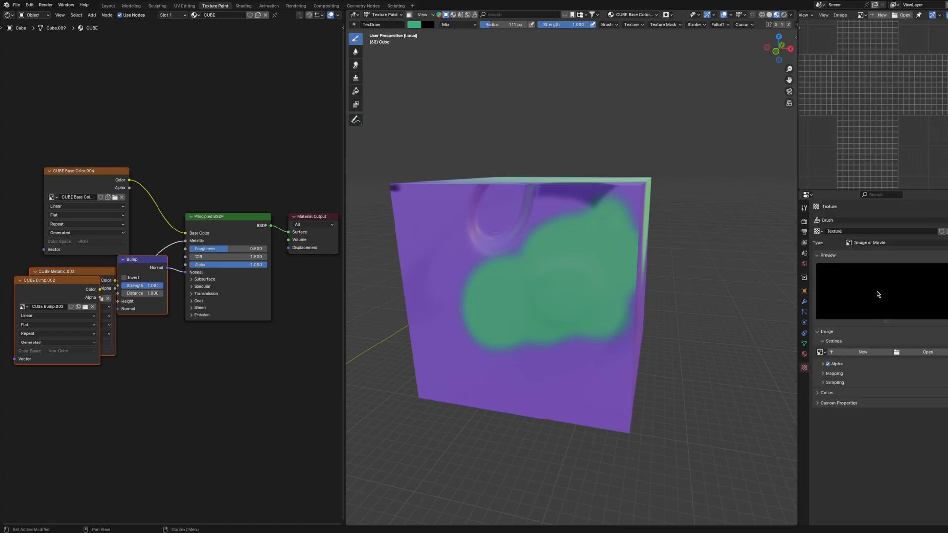
{"action": "left_click", "coordinate": [870, 243]}
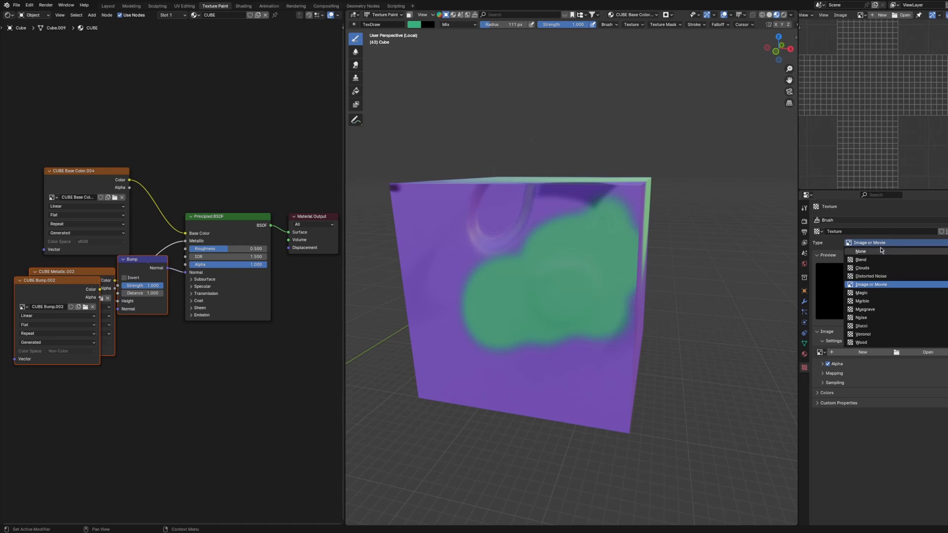
{"action": "left_click", "coordinate": [866, 267]}
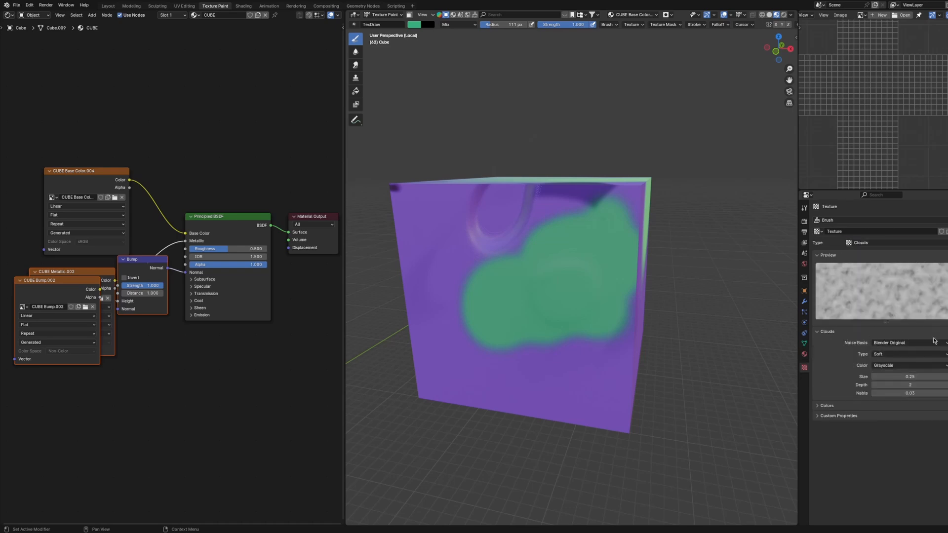
- Return to the brush settings and paint a green cloud-textured dab near the lower part of the cube's front face
{"action": "left_click", "coordinate": [805, 209]}
{"action": "scroll", "coordinate": [893, 368], "scroll_direction": "down", "scroll_amount": 3}
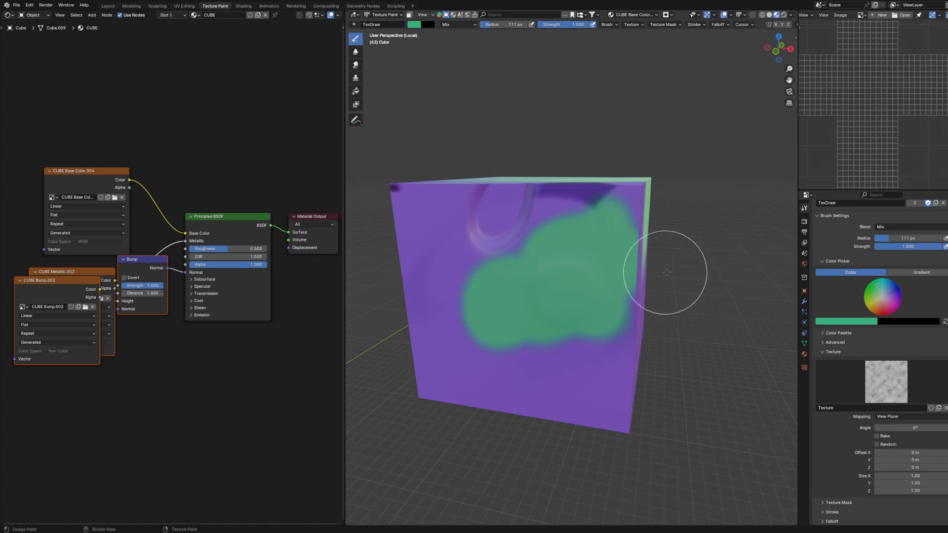
{"action": "left_click", "coordinate": [557, 381]}
{"action": "middle_click_drag", "start_coordinate": [557, 380], "coordinate": [605, 341]}
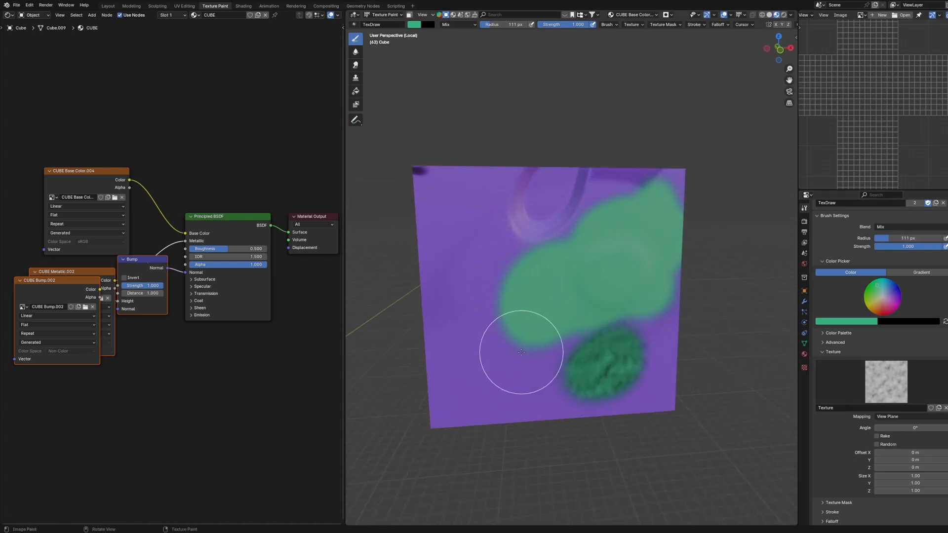
- Enlarge the brush radius to 323 px and paint green cloud texture over the adjacent side face and the front face's lower corner
{"action": "key", "text": "f"}
{"action": "left_click", "coordinate": [622, 339]}
{"action": "left_click", "coordinate": [501, 340]}
{"action": "mouse_move", "coordinate": [501, 340]}
{"action": "middle_mouse_down"}
{"action": "mouse_move", "coordinate": [542, 313]}
{"action": "mouse_move", "coordinate": [633, 297]}
{"action": "mouse_move", "coordinate": [617, 289]}
{"action": "mouse_move", "coordinate": [592, 296]}
{"action": "middle_mouse_up"}
{"action": "left_click", "coordinate": [529, 307]}
{"action": "left_click", "coordinate": [645, 280]}
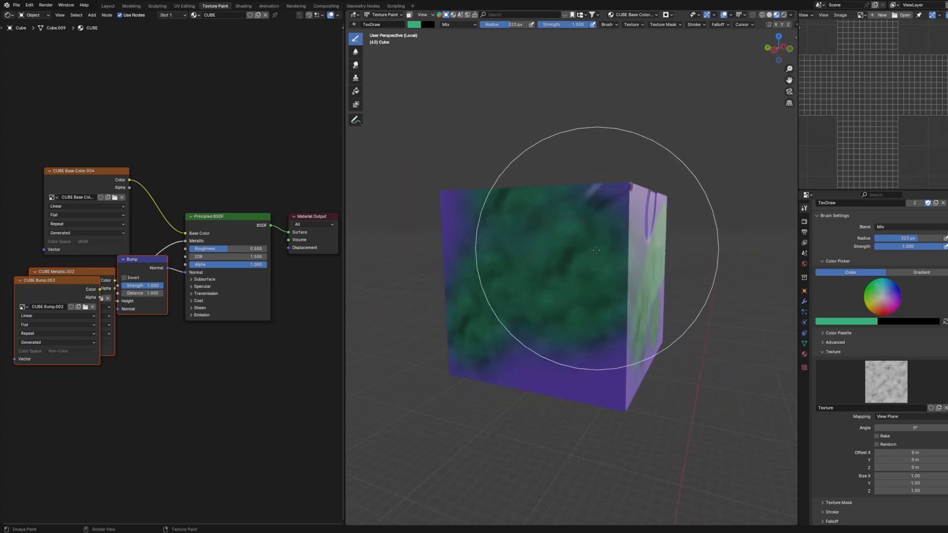
{"action": "middle_click_drag", "start_coordinate": [597, 237], "coordinate": [567, 299]}
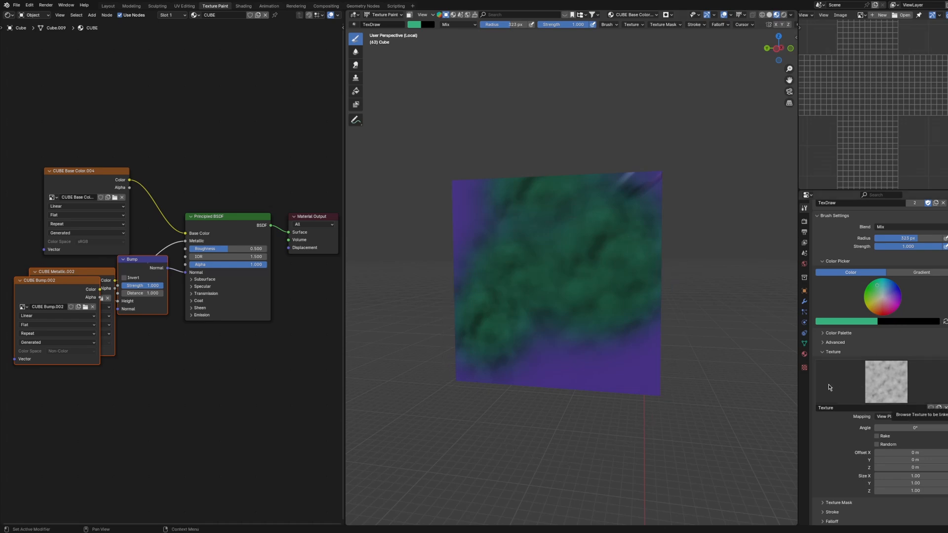
- Remove the Clouds texture from the brush and create a new Image or Movie texture using 123.png
{"action": "left_click", "coordinate": [804, 367]}
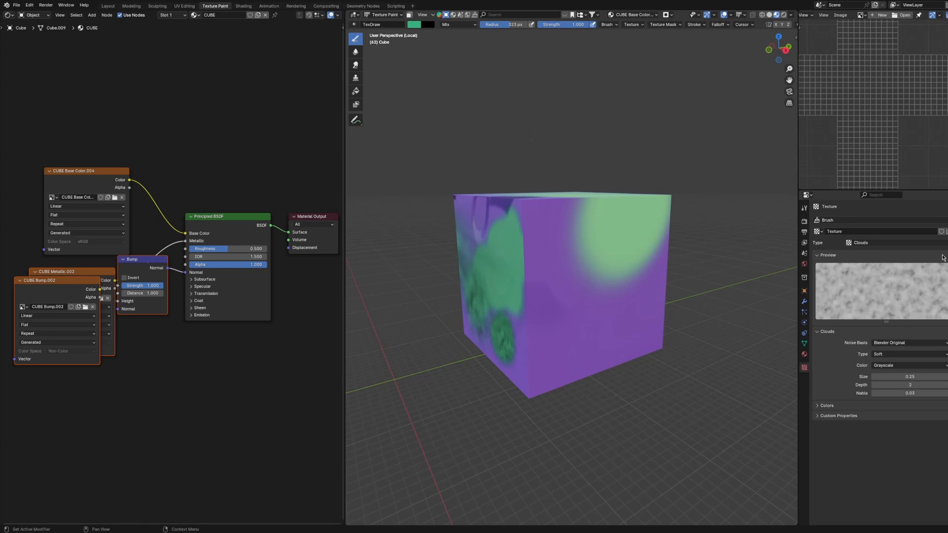
{"action": "left_click", "coordinate": [947, 232]}
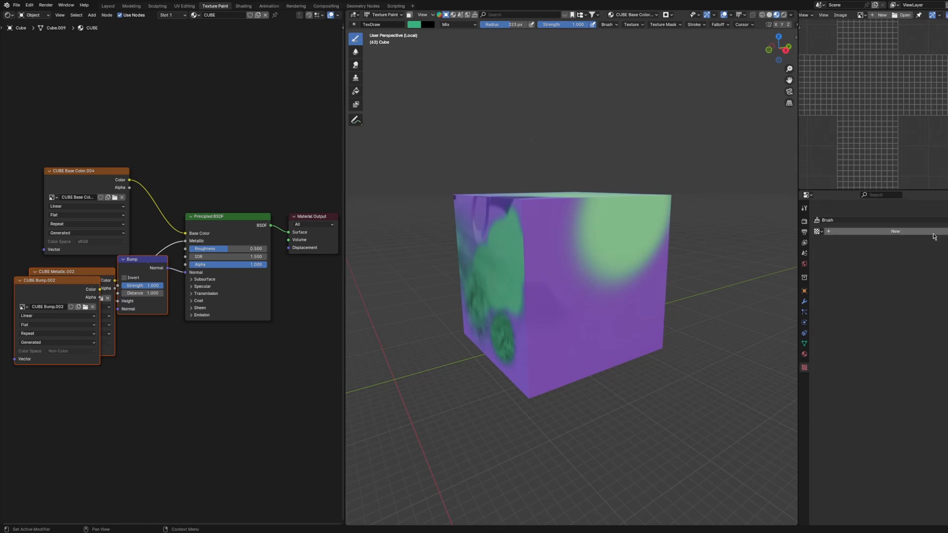
{"action": "left_click", "coordinate": [894, 234]}
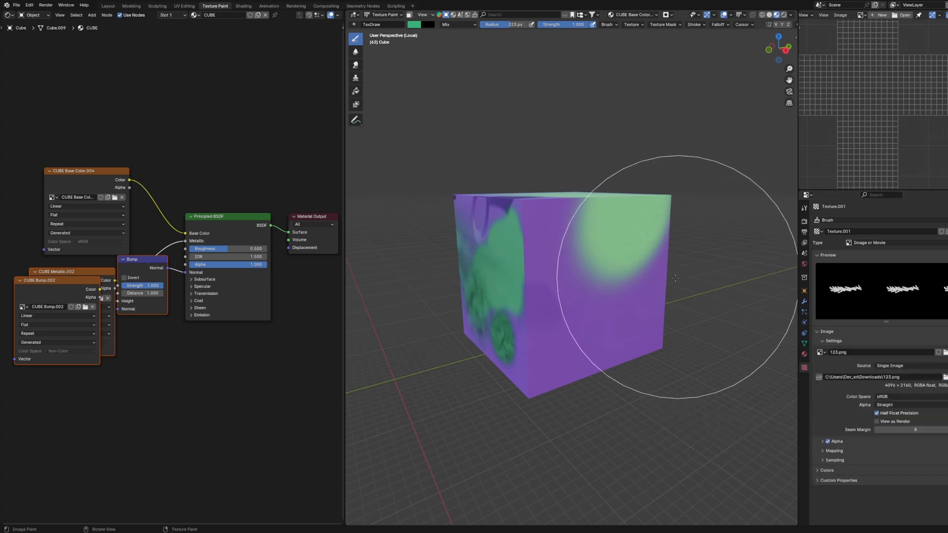
- Change the brush color to light gray and stamp the 123.png texture across the middle of a mostly purple face
{"action": "middle_click_drag", "start_coordinate": [635, 297], "coordinate": [636, 275]}
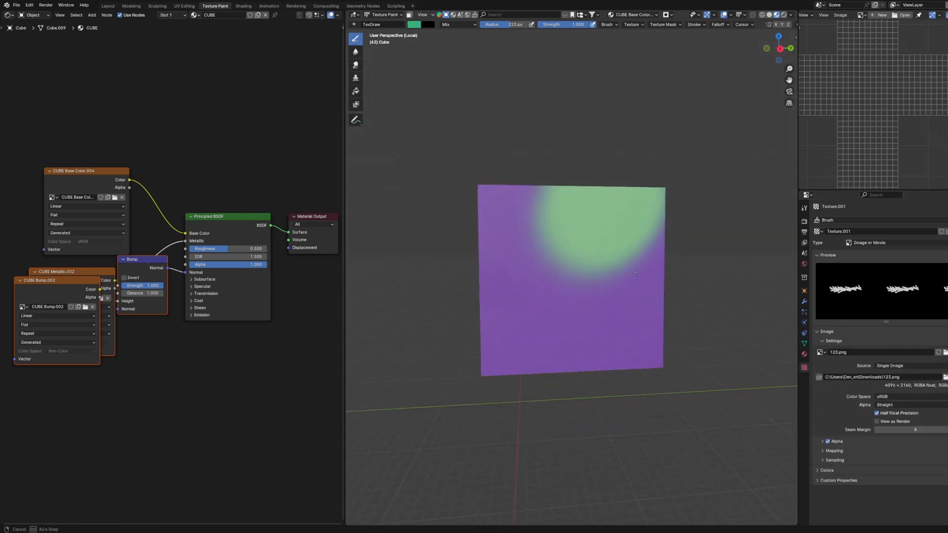
{"action": "left_click", "coordinate": [414, 24]}
{"action": "left_click", "coordinate": [444, 67]}
{"action": "middle_click_drag", "start_coordinate": [591, 267], "coordinate": [594, 241]}
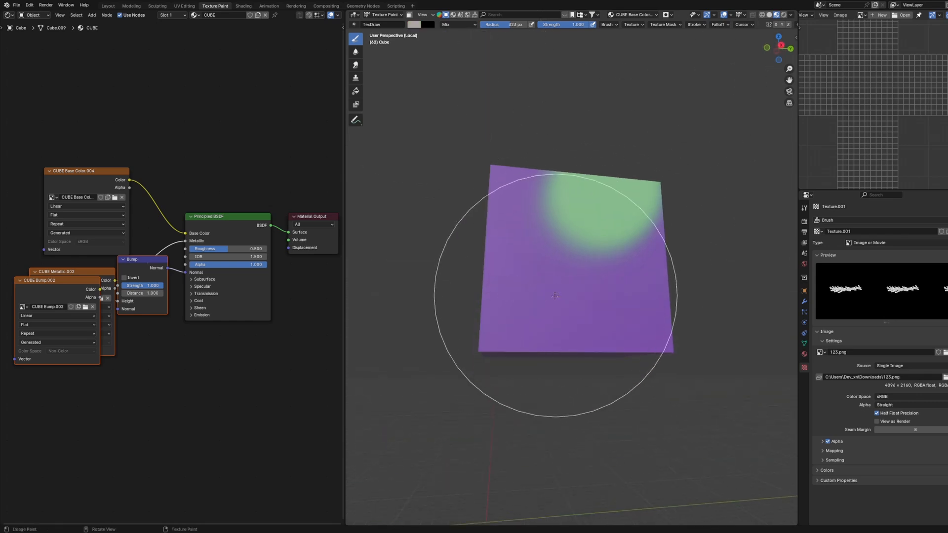
{"action": "left_click", "coordinate": [557, 294]}
- Reduce the brush radius to 91 px and paint a 123.png-textured line along the lower edge of the stamped face
{"action": "middle_click_drag", "start_coordinate": [586, 300], "coordinate": [601, 277]}
{"action": "scroll", "coordinate": [577, 295], "scroll_direction": "up", "scroll_amount": 2}
{"action": "key", "text": "f"}
{"action": "left_click", "coordinate": [511, 240]}
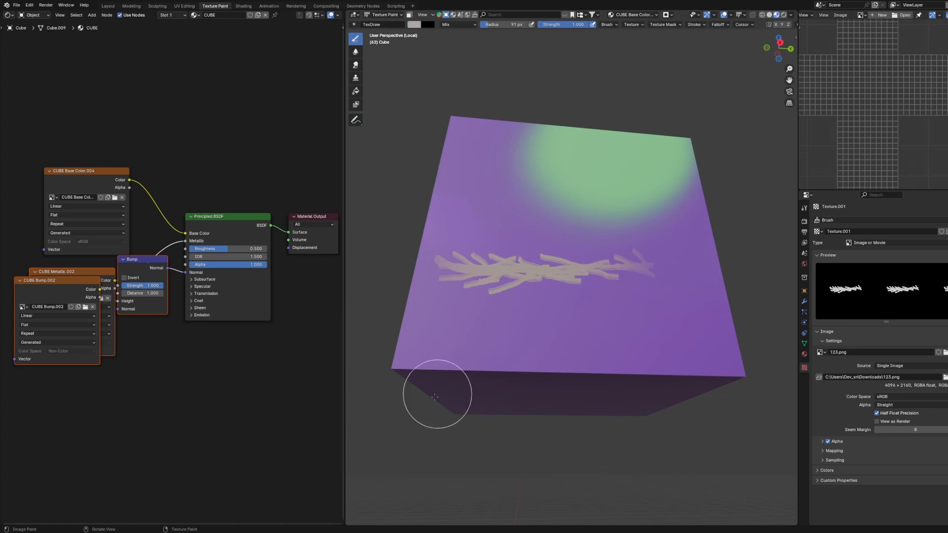
{"action": "left_click_drag", "start_coordinate": [410, 368], "coordinate": [541, 372]}
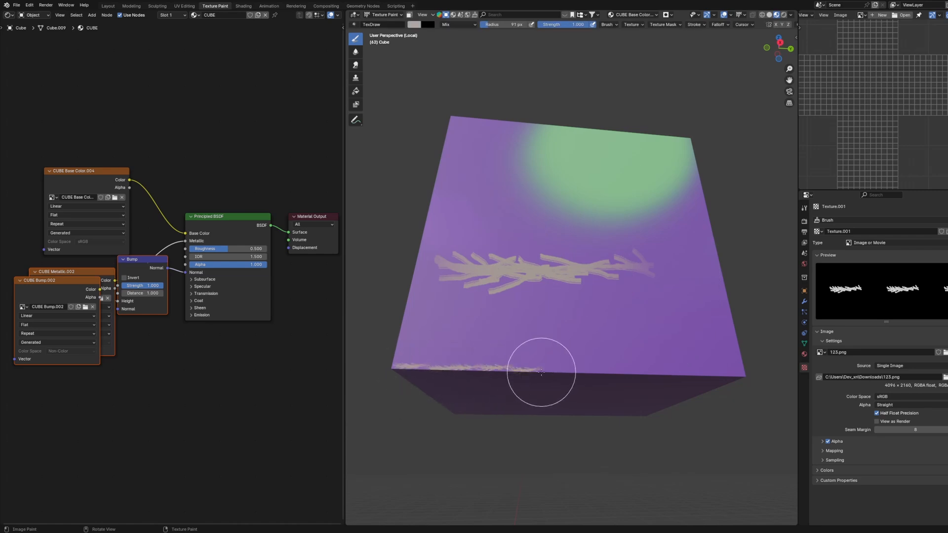
{"action": "left_click", "coordinate": [549, 370]}
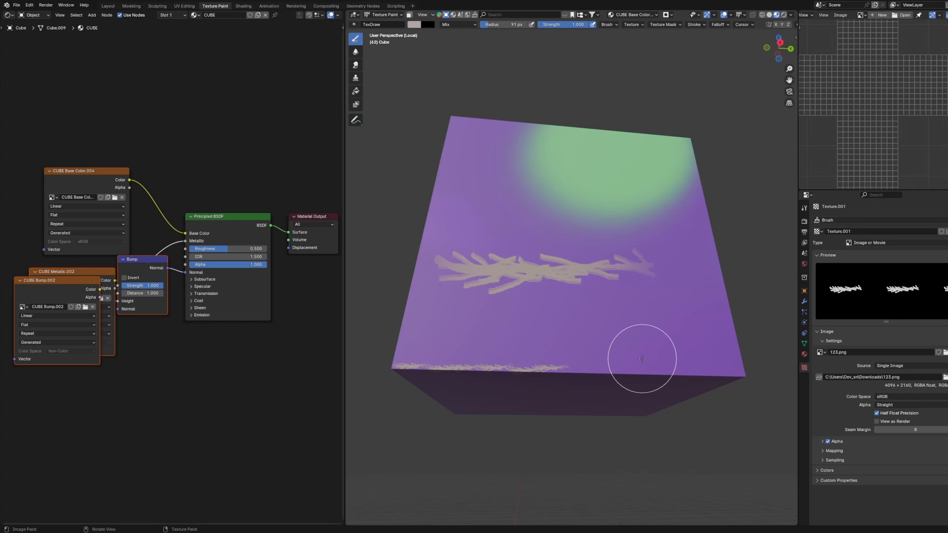
{"action": "middle_click_drag", "start_coordinate": [658, 315], "coordinate": [594, 376]}
{"action": "left_click_drag", "start_coordinate": [541, 401], "coordinate": [554, 399]}
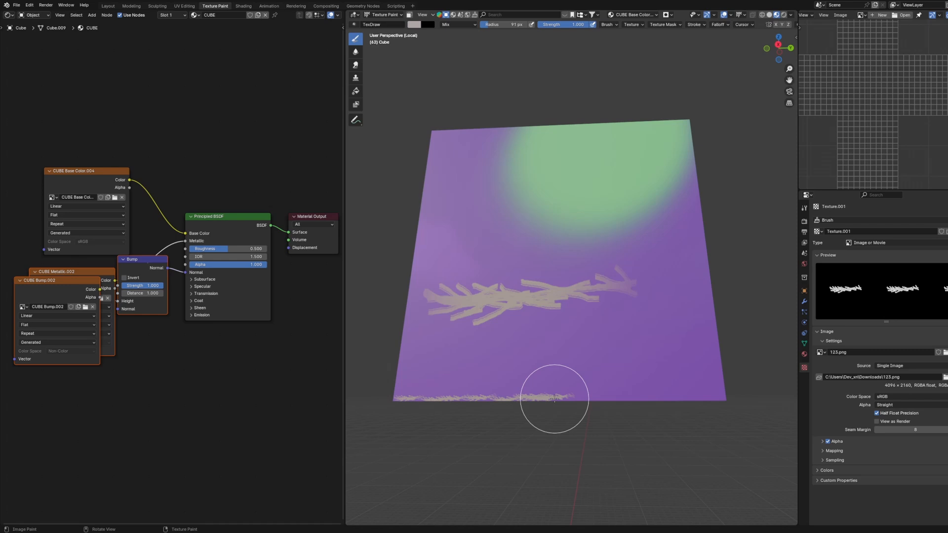
- Return to the brush settings, collapse the Texture settings and expand the Texture Mask settings
{"action": "left_click", "coordinate": [805, 209]}
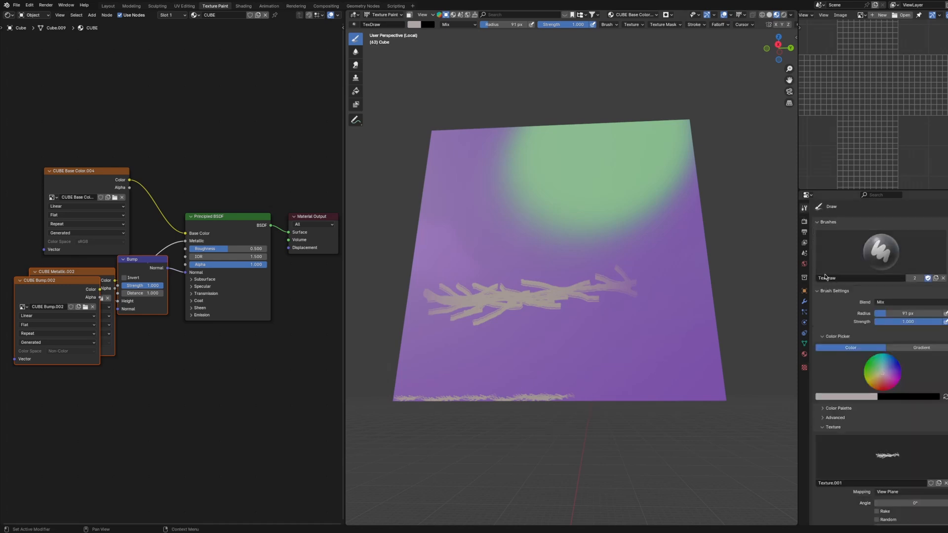
{"action": "left_click", "coordinate": [823, 427]}
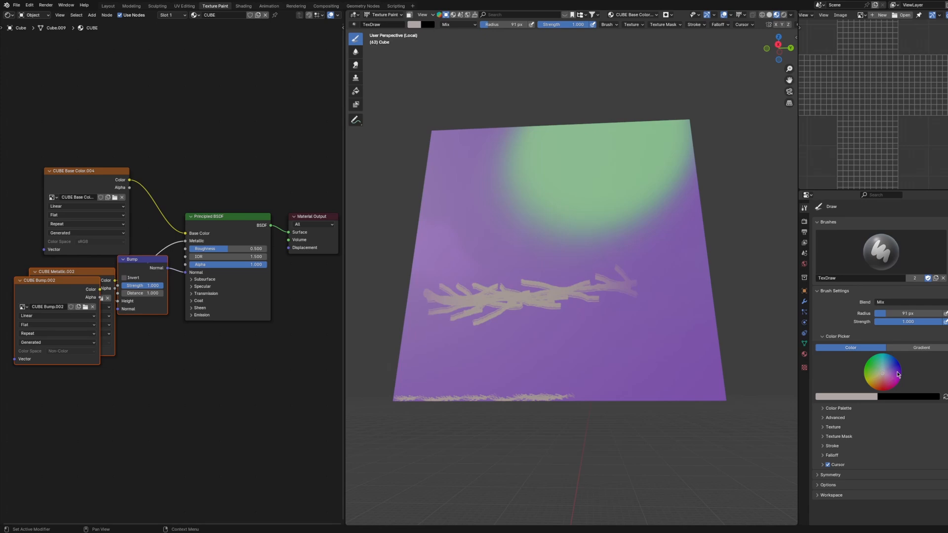
{"action": "left_click", "coordinate": [648, 15]}
{"action": "left_click", "coordinate": [665, 44]}
{"action": "left_click", "coordinate": [820, 293]}
{"action": "left_click", "coordinate": [822, 293]}
{"action": "left_click", "coordinate": [842, 436]}
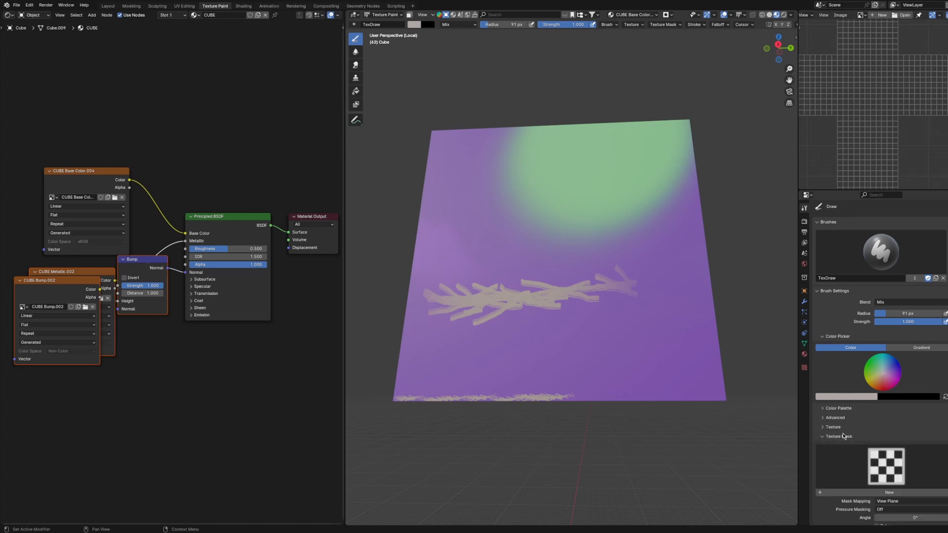
- Examine the Texture Mask options, the cube's painted faces and its texture slots
{"action": "scroll", "coordinate": [861, 415], "scroll_direction": "down", "scroll_amount": 4}
{"action": "mouse_move", "coordinate": [599, 319]}
{"action": "middle_mouse_down"}
{"action": "mouse_move", "coordinate": [742, 360]}
{"action": "mouse_move", "coordinate": [634, 333]}
{"action": "mouse_move", "coordinate": [568, 331]}
{"action": "mouse_move", "coordinate": [750, 339]}
{"action": "middle_mouse_up"}
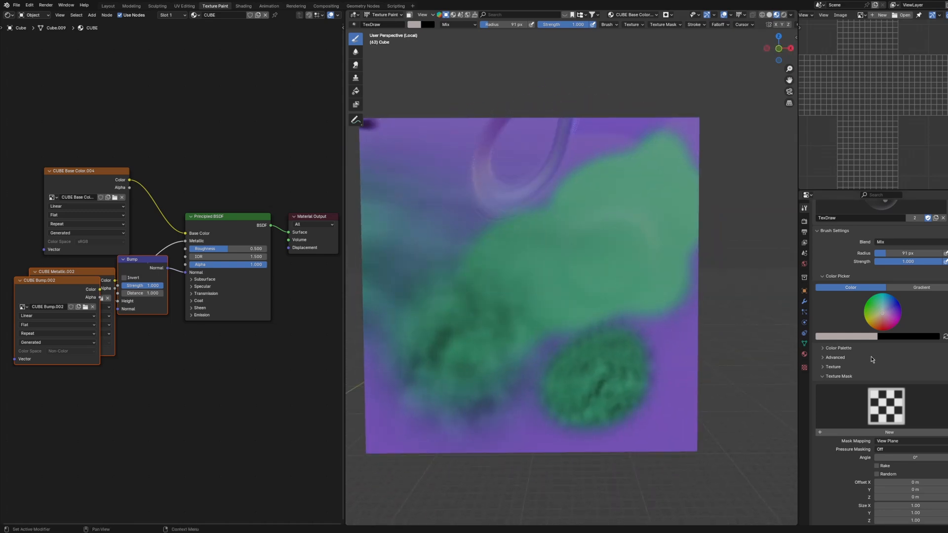
{"action": "scroll", "coordinate": [869, 366], "scroll_direction": "up", "scroll_amount": 3}
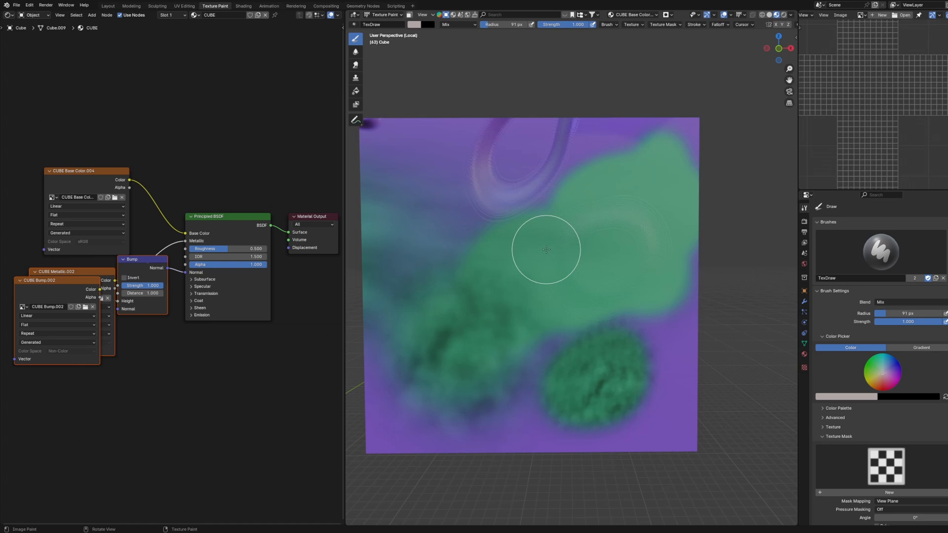
{"action": "middle_click_drag", "start_coordinate": [546, 249], "coordinate": [568, 226]}
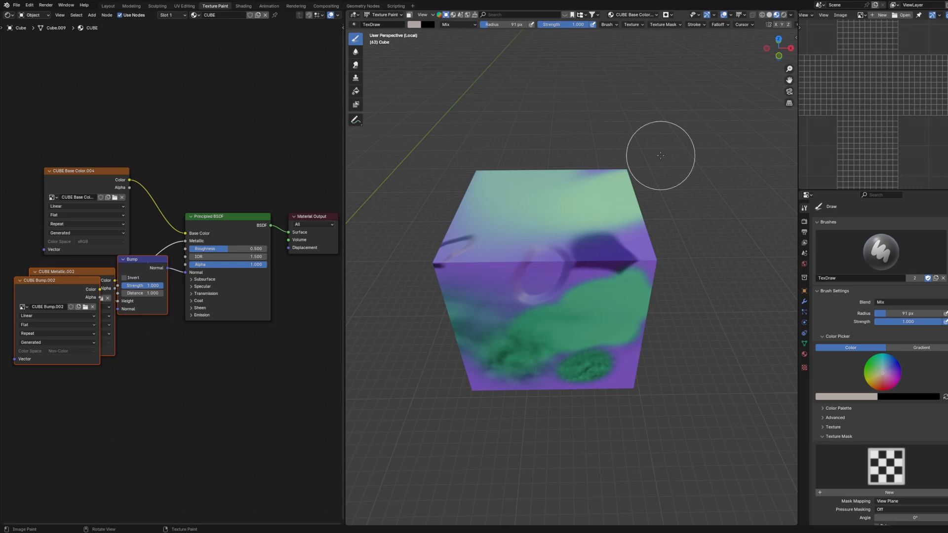
{"action": "left_click", "coordinate": [632, 15]}
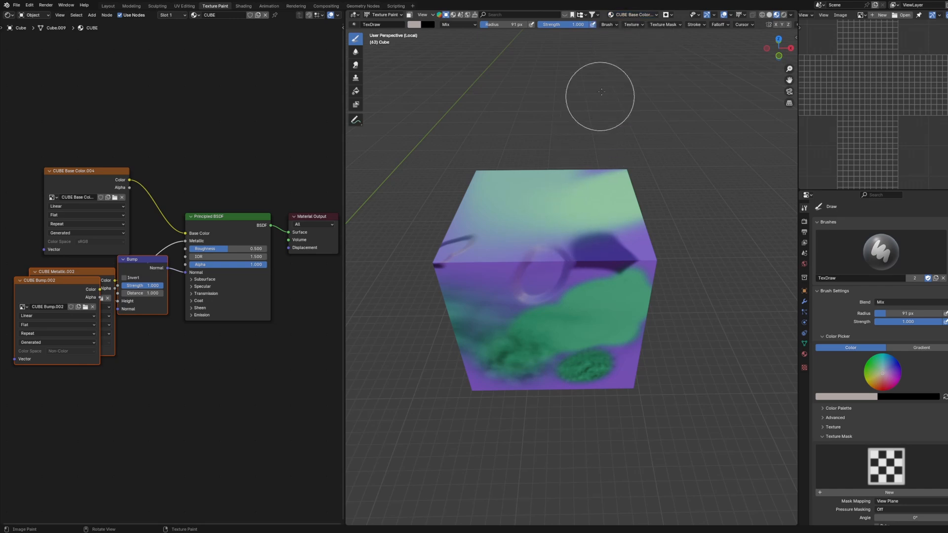
{"action": "left_click", "coordinate": [630, 16]}
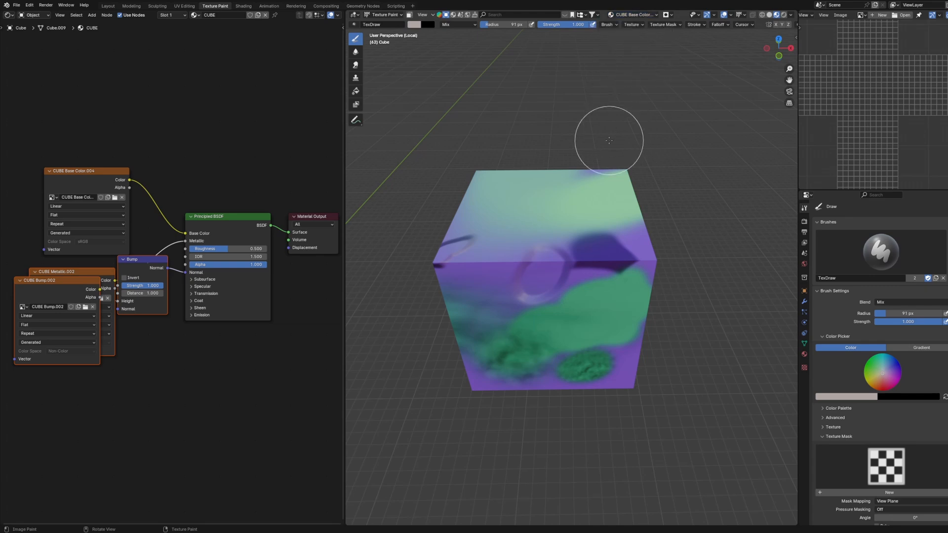
{"action": "left_click", "coordinate": [631, 15]}
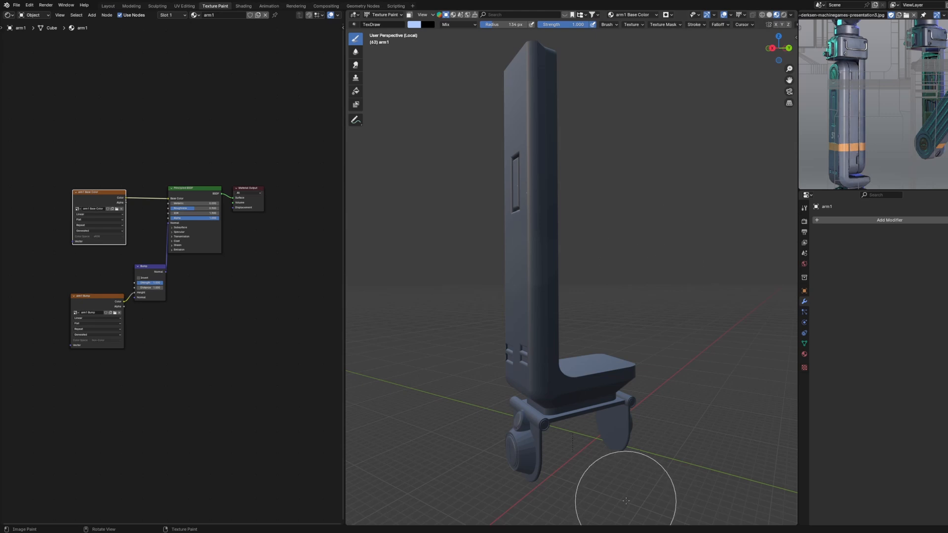
- Show more of the reference image and reduce the brush radius to 59 px for painting the front of arm1
{"action": "scroll", "coordinate": [884, 120], "scroll_direction": "down", "scroll_amount": 2}
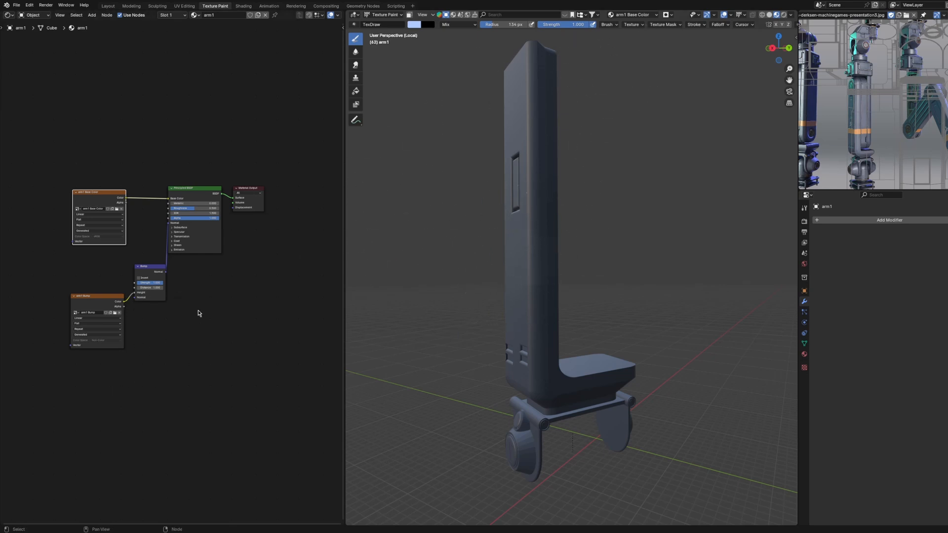
{"action": "left_click", "coordinate": [639, 15]}
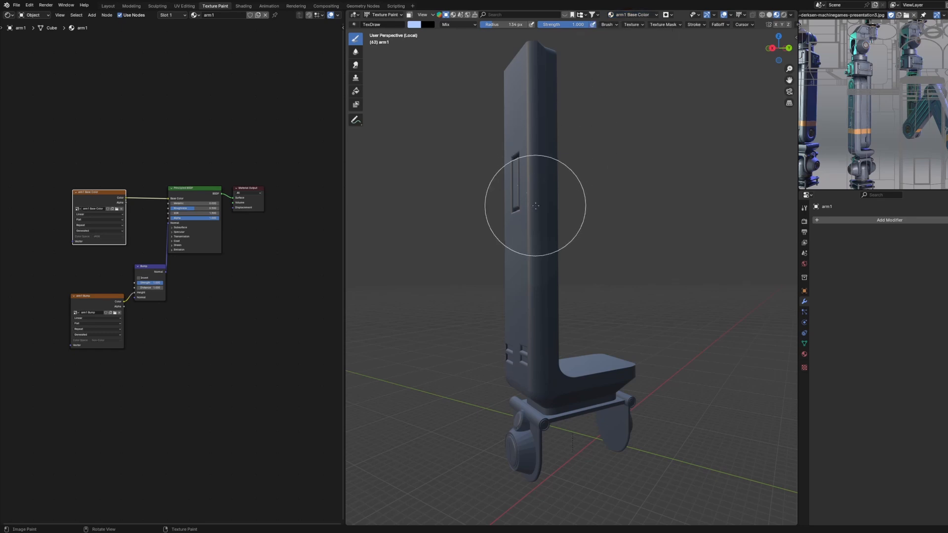
{"action": "key", "text": "KP_3"}
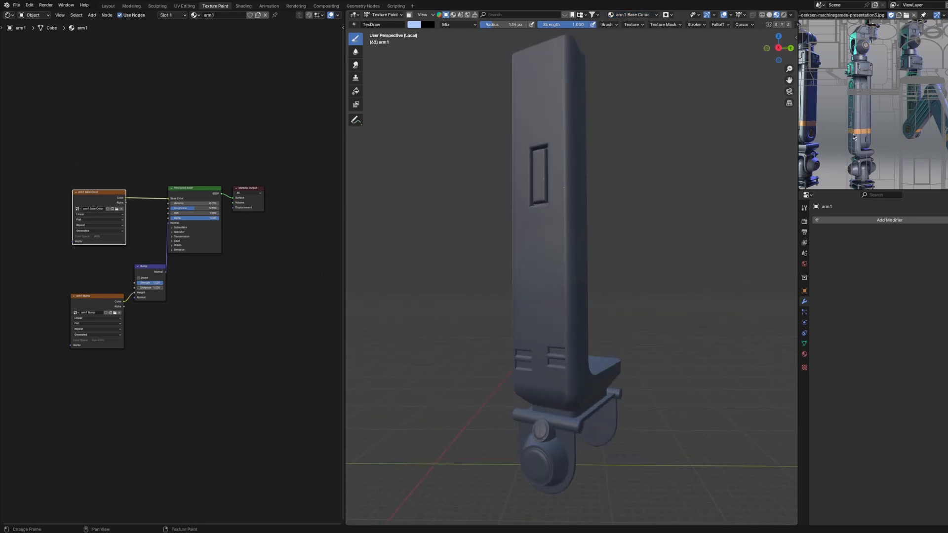
{"action": "mouse_move", "coordinate": [535, 268]}
{"action": "middle_mouse_down"}
{"action": "mouse_move", "coordinate": [571, 267]}
{"action": "mouse_move", "coordinate": [572, 276]}
{"action": "middle_mouse_up"}
{"action": "key", "text": "f"}
{"action": "left_click", "coordinate": [553, 266]}
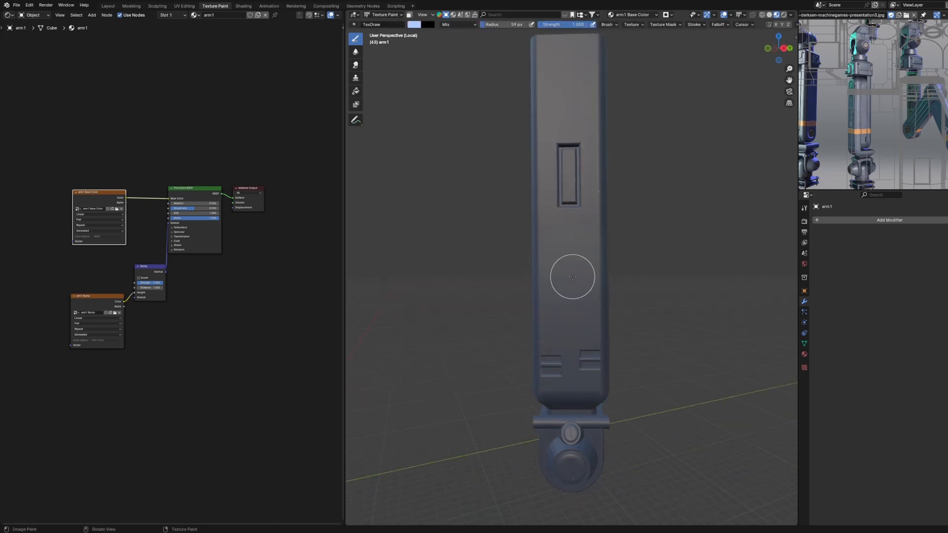
{"action": "scroll", "coordinate": [572, 277], "scroll_direction": "up", "scroll_amount": 3}
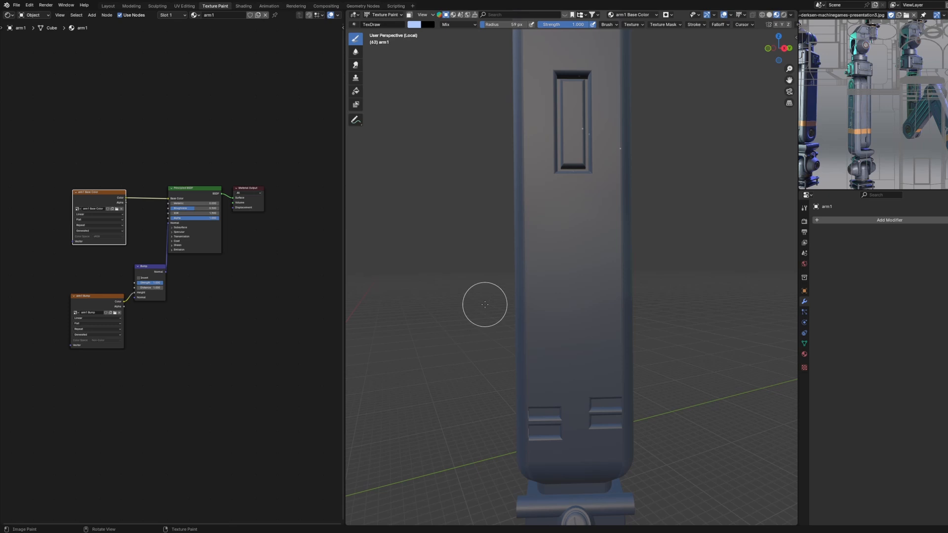
- Make the arm1 Bump slot active and paint a raised near-white band across the arm's front and around its side
{"action": "left_click", "coordinate": [416, 24]}
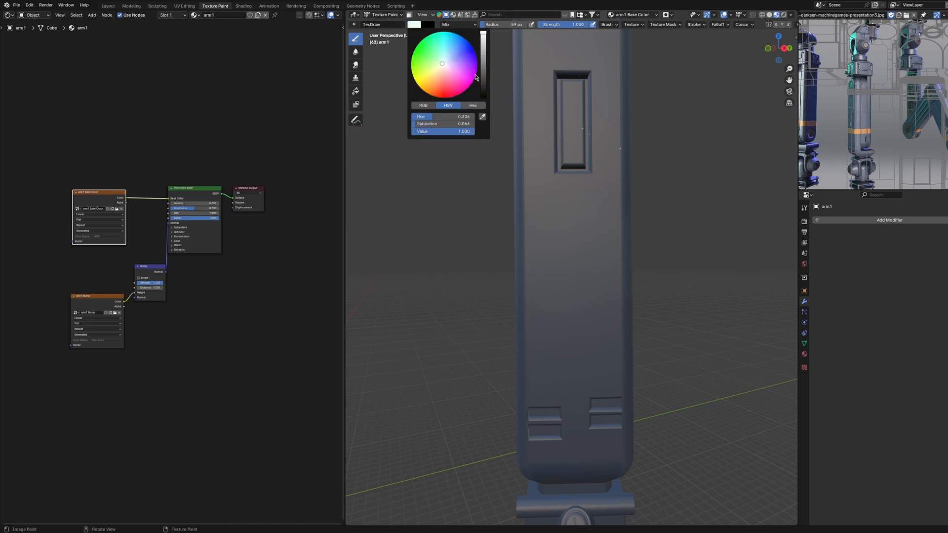
{"action": "left_click_drag", "start_coordinate": [530, 272], "coordinate": [648, 267]}
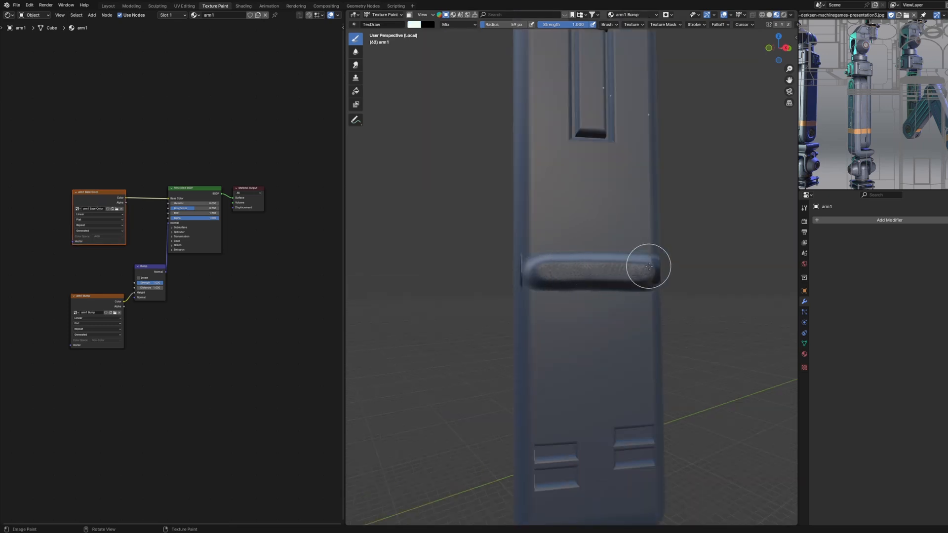
{"action": "middle_click_drag", "start_coordinate": [730, 284], "coordinate": [668, 287]}
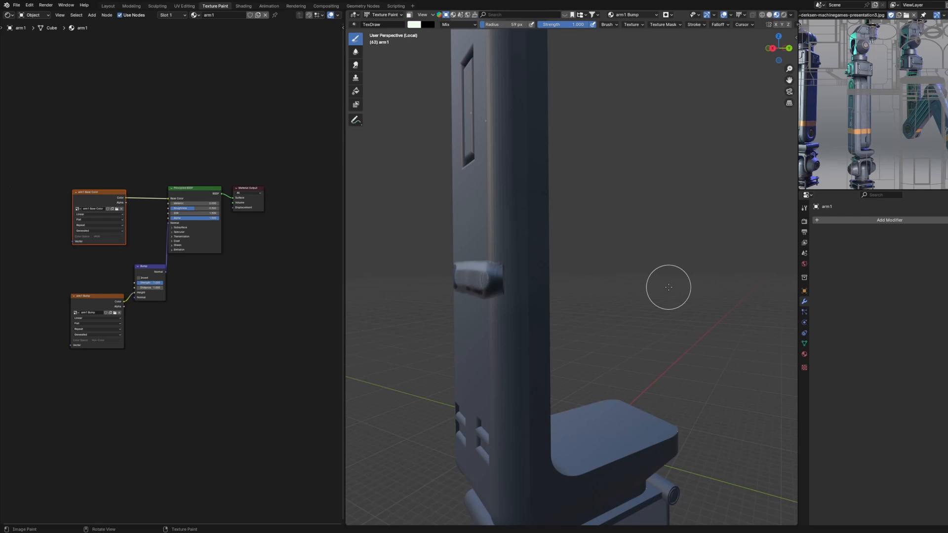
{"action": "mouse_move", "coordinate": [499, 280]}
{"action": "left_mouse_down"}
{"action": "mouse_move", "coordinate": [535, 275]}
{"action": "mouse_move", "coordinate": [504, 288]}
{"action": "mouse_move", "coordinate": [544, 281]}
{"action": "mouse_move", "coordinate": [484, 282]}
{"action": "left_mouse_up"}
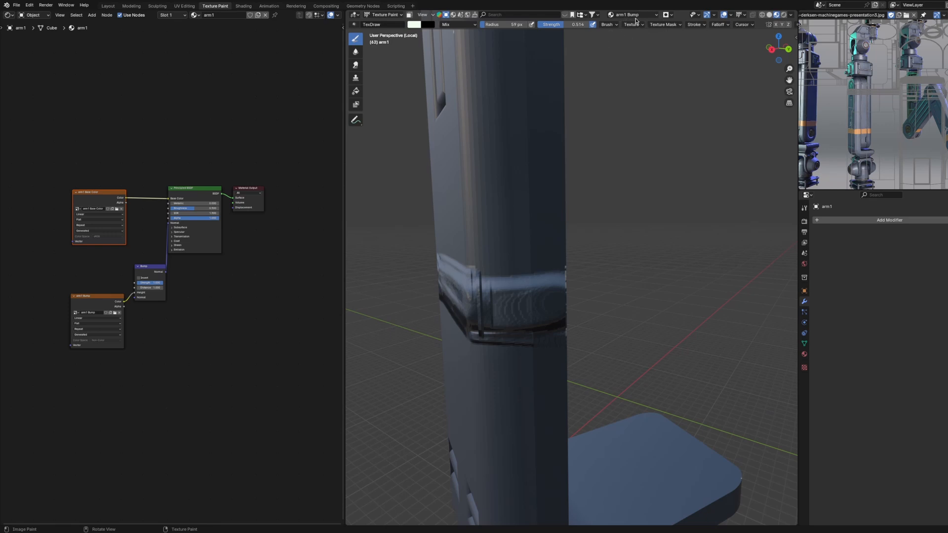
- Make the arm1 Base Color slot active and set the brush to a darkened orange with hue 0.108 and saturation 0.598
{"action": "left_click", "coordinate": [635, 16]}
{"action": "left_click", "coordinate": [625, 45]}
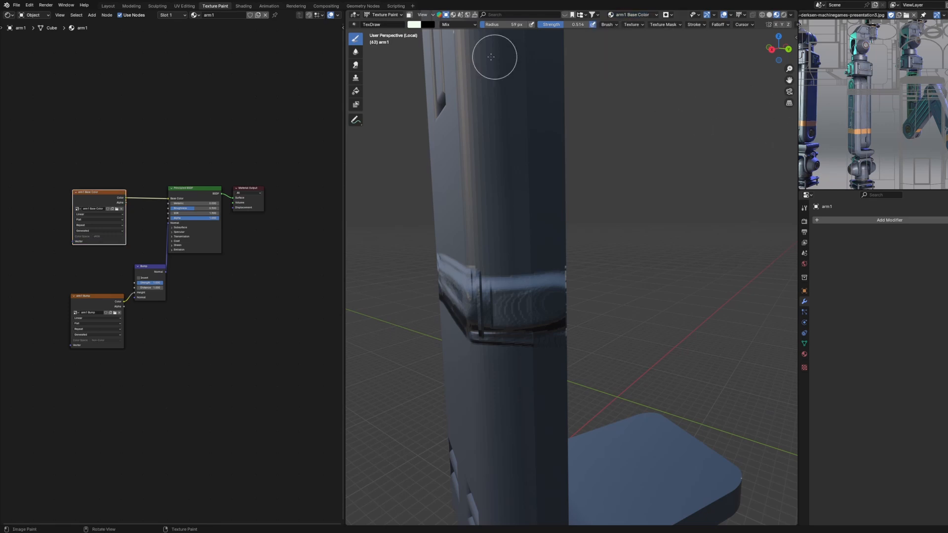
{"action": "left_click", "coordinate": [414, 25]}
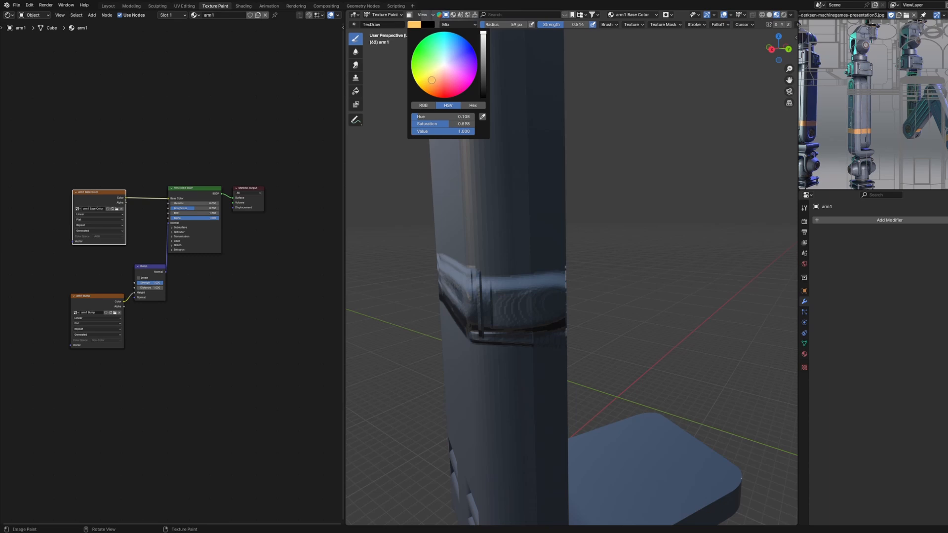
{"action": "left_click_drag", "start_coordinate": [483, 32], "coordinate": [482, 56]}
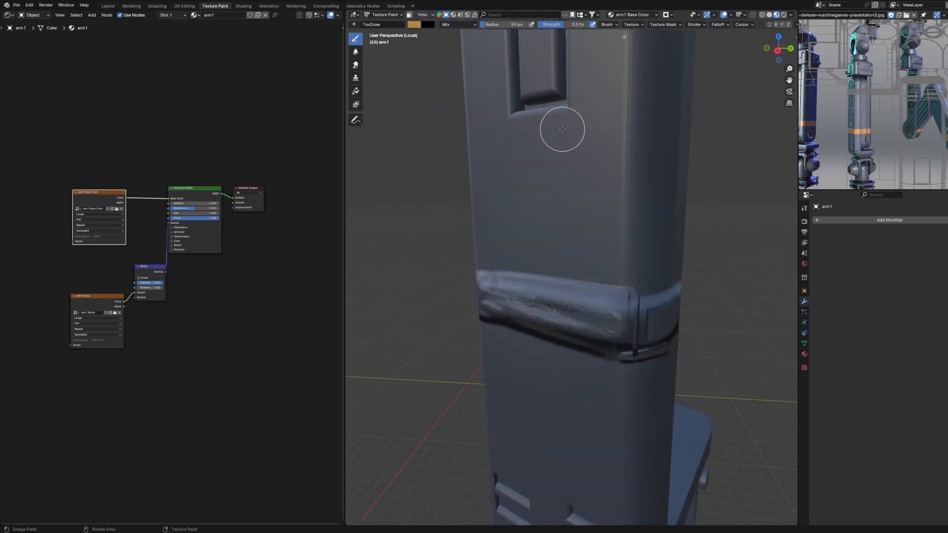
- Paint the raised band orange all the way around arm1 at strength 1.000, undoing the stray last stroke
{"action": "middle_click_drag", "start_coordinate": [562, 130], "coordinate": [633, 194]}
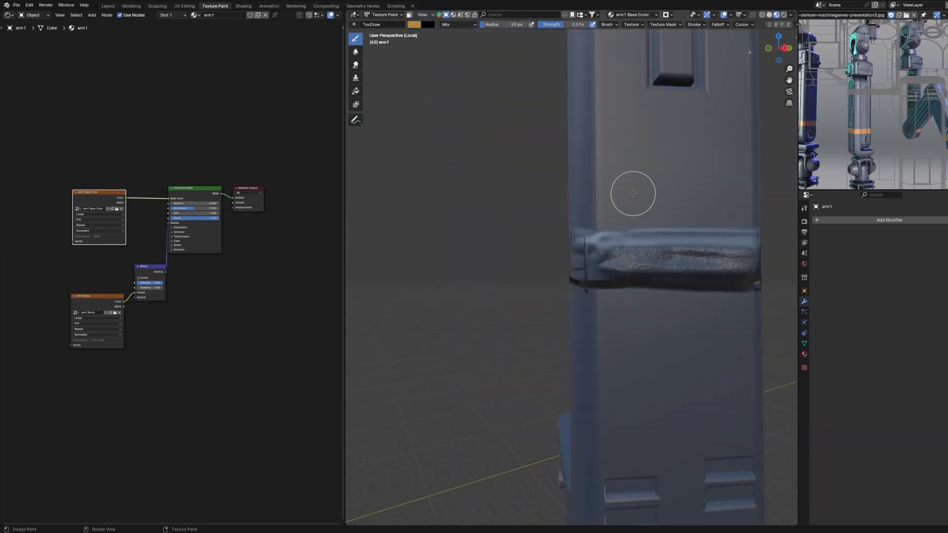
{"action": "left_click_drag", "start_coordinate": [647, 258], "coordinate": [692, 255]}
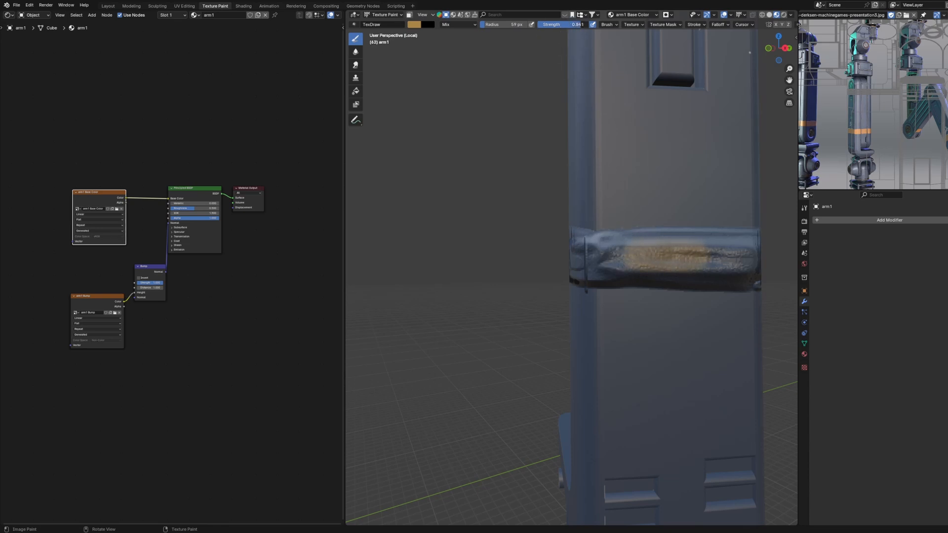
{"action": "mouse_move", "coordinate": [698, 275]}
{"action": "left_mouse_down"}
{"action": "mouse_move", "coordinate": [642, 258]}
{"action": "mouse_move", "coordinate": [679, 246]}
{"action": "left_mouse_up"}
{"action": "middle_click_drag", "start_coordinate": [678, 246], "coordinate": [586, 265]}
{"action": "mouse_move", "coordinate": [447, 275]}
{"action": "left_mouse_down"}
{"action": "mouse_move", "coordinate": [664, 274]}
{"action": "mouse_move", "coordinate": [612, 293]}
{"action": "left_mouse_up"}
{"action": "middle_click_drag", "start_coordinate": [611, 292], "coordinate": [491, 234]}
{"action": "mouse_move", "coordinate": [486, 298]}
{"action": "left_mouse_down"}
{"action": "mouse_move", "coordinate": [438, 294]}
{"action": "mouse_move", "coordinate": [497, 296]}
{"action": "left_mouse_up"}
{"action": "middle_click_drag", "start_coordinate": [497, 296], "coordinate": [627, 292]}
{"action": "mouse_move", "coordinate": [627, 276]}
{"action": "left_mouse_down"}
{"action": "mouse_move", "coordinate": [637, 298]}
{"action": "mouse_move", "coordinate": [627, 311]}
{"action": "left_mouse_up"}
{"action": "mouse_move", "coordinate": [582, 316]}
{"action": "middle_mouse_down"}
{"action": "mouse_move", "coordinate": [635, 330]}
{"action": "mouse_move", "coordinate": [572, 288]}
{"action": "mouse_move", "coordinate": [582, 281]}
{"action": "mouse_move", "coordinate": [567, 313]}
{"action": "middle_mouse_up"}
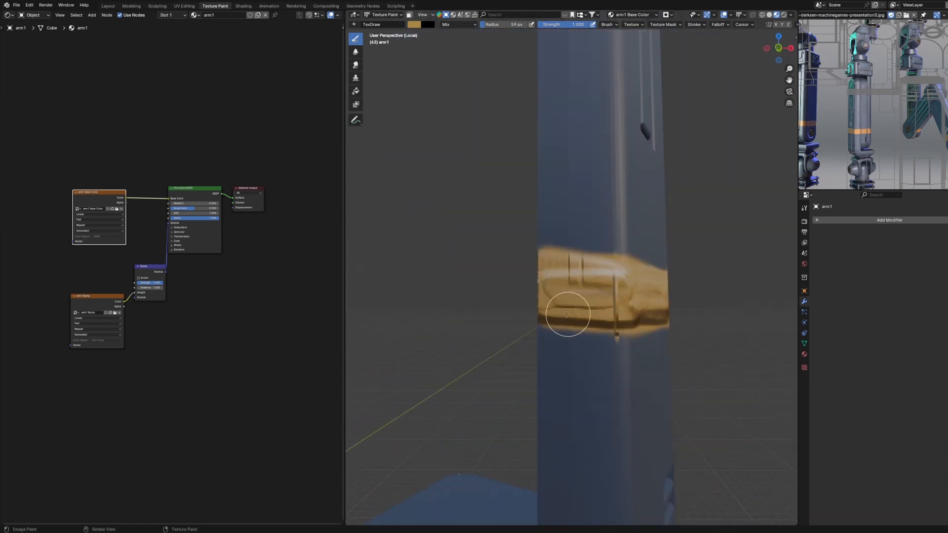
{"action": "middle_click_drag", "start_coordinate": [635, 268], "coordinate": [627, 286]}
{"action": "left_click_drag", "start_coordinate": [522, 281], "coordinate": [537, 288]}
{"action": "key", "text": "ctrl+z"}
- Paint black recesses into the band on the arm1 Bump slot with brush strength 0.567
{"action": "key", "text": "x"}
{"action": "left_click_drag", "start_coordinate": [567, 25], "coordinate": [541, 24]}
{"action": "left_click_drag", "start_coordinate": [603, 309], "coordinate": [588, 309]}
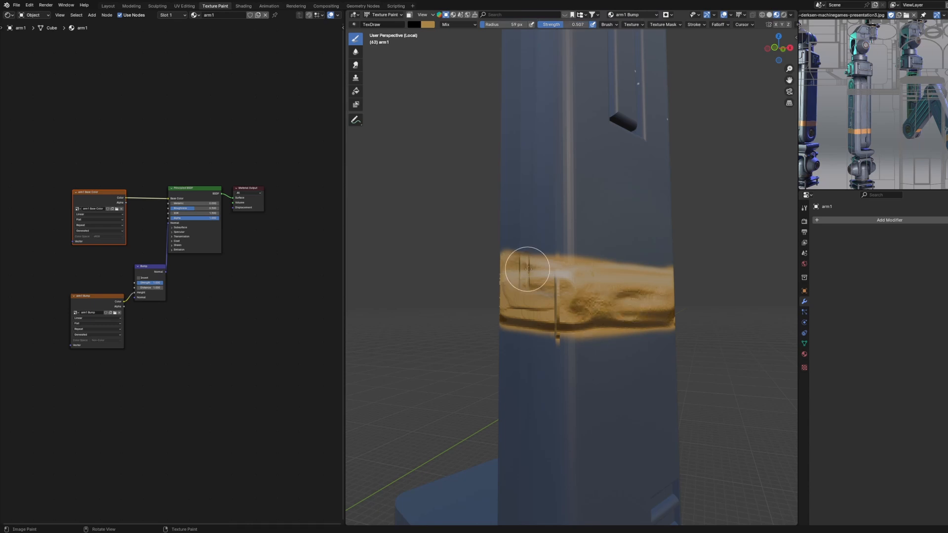
{"action": "mouse_move", "coordinate": [593, 291]}
{"action": "middle_mouse_down"}
{"action": "mouse_move", "coordinate": [546, 282]}
{"action": "mouse_move", "coordinate": [543, 232]}
{"action": "middle_mouse_up"}
{"action": "left_click_drag", "start_coordinate": [522, 295], "coordinate": [564, 297]}
{"action": "middle_click_drag", "start_coordinate": [564, 296], "coordinate": [558, 280]}
{"action": "scroll", "coordinate": [558, 279], "scroll_direction": "up", "scroll_amount": 3}
- Swap to the orange brush color, set its value to 0.795, and paint along the band's lower part on the Bump slot
{"action": "key", "text": "x"}
{"action": "left_click", "coordinate": [414, 24]}
{"action": "left_click", "coordinate": [484, 39]}
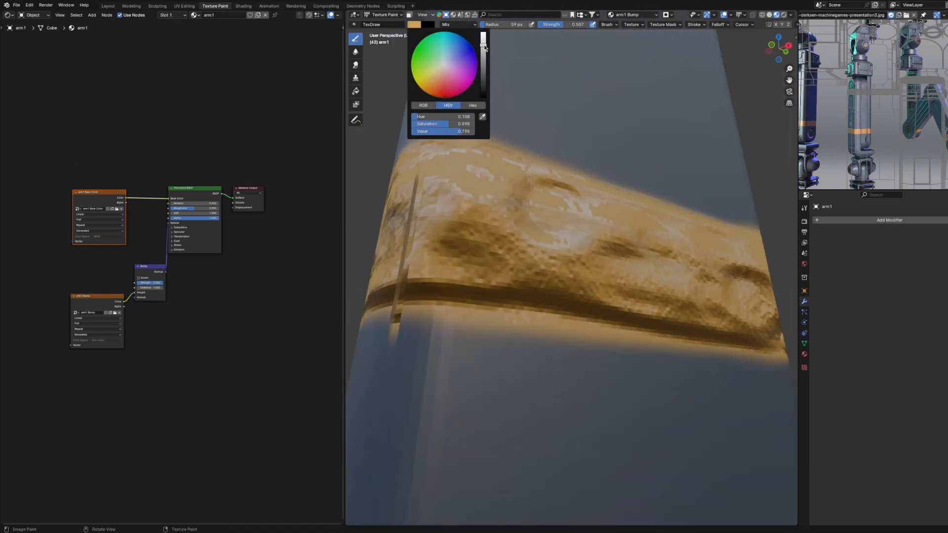
{"action": "left_click_drag", "start_coordinate": [420, 301], "coordinate": [588, 316]}
{"action": "left_click_drag", "start_coordinate": [563, 284], "coordinate": [756, 340]}
- Make the arm1 Base Color slot active and paint the inset of the recessed panel above the band orange at strength 1.000
{"action": "key", "text": "x"}
{"action": "scroll", "coordinate": [663, 333], "scroll_direction": "down", "scroll_amount": 3}
{"action": "middle_click_drag", "start_coordinate": [664, 333], "coordinate": [641, 198]}
{"action": "scroll", "coordinate": [641, 198], "scroll_direction": "down", "scroll_amount": 2}
{"action": "middle_click_drag", "start_coordinate": [642, 148], "coordinate": [696, 307], "text": "shift"}
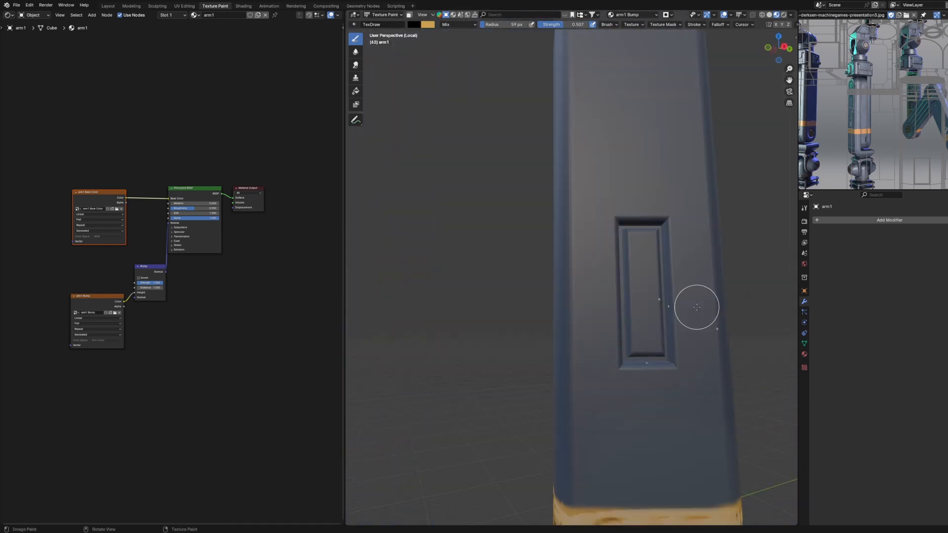
{"action": "left_click", "coordinate": [649, 15]}
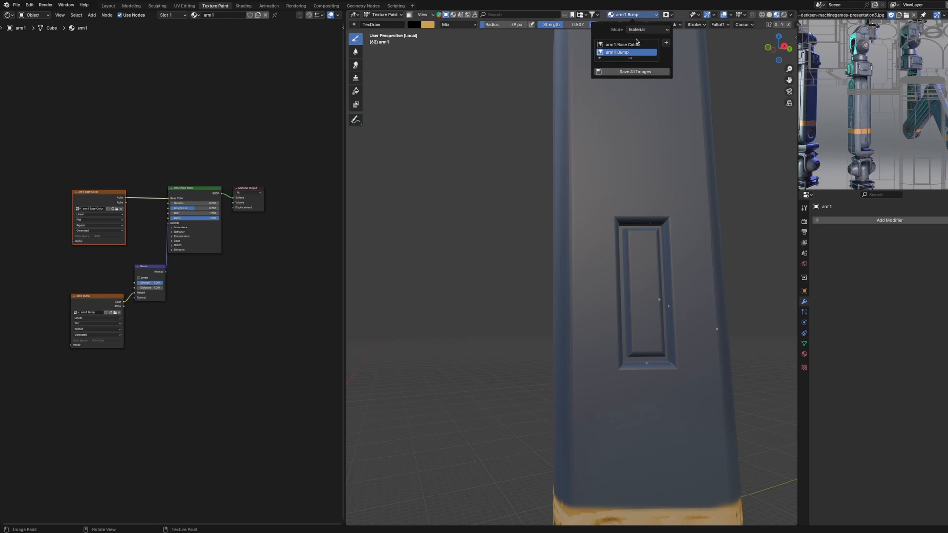
{"action": "left_click", "coordinate": [632, 44]}
{"action": "mouse_move", "coordinate": [634, 257]}
{"action": "middle_mouse_down", "text": "shift"}
{"action": "mouse_move", "coordinate": [580, 248]}
{"action": "mouse_move", "coordinate": [536, 259]}
{"action": "middle_mouse_up", "text": "shift"}
{"action": "key", "text": "x"}
{"action": "scroll", "coordinate": [584, 250], "scroll_direction": "up", "scroll_amount": 2}
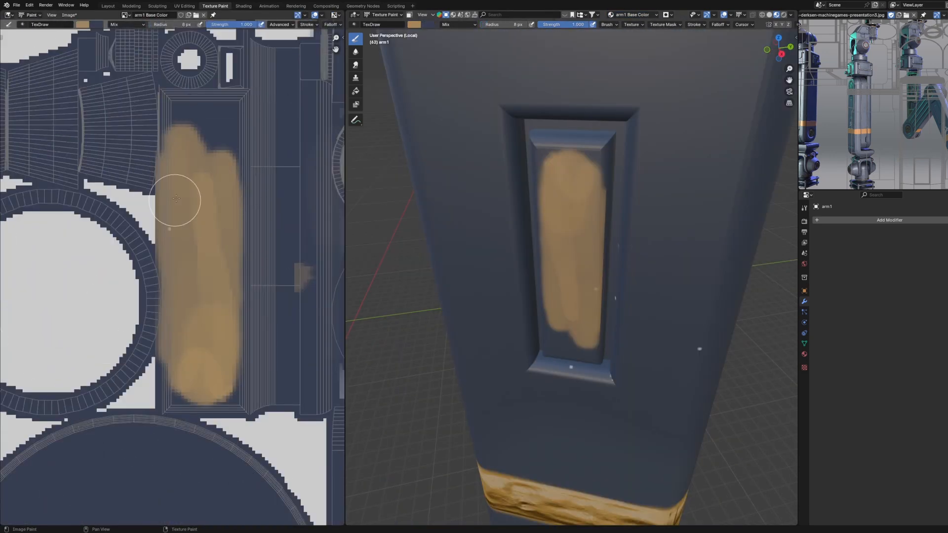
- Fill the rest of the panel's UV island with orange in the Image Editor, reducing the brush radius to 6 px
{"action": "scroll", "coordinate": [173, 201], "scroll_direction": "up", "scroll_amount": 3}
{"action": "mouse_move", "coordinate": [237, 275]}
{"action": "left_mouse_down"}
{"action": "mouse_move", "coordinate": [114, 305]}
{"action": "mouse_move", "coordinate": [190, 214]}
{"action": "mouse_move", "coordinate": [222, 267]}
{"action": "mouse_move", "coordinate": [237, 388]}
{"action": "left_mouse_up"}
{"action": "scroll", "coordinate": [237, 389], "scroll_direction": "down", "scroll_amount": 2}
{"action": "middle_click_drag", "start_coordinate": [237, 388], "coordinate": [210, 211]}
{"action": "mouse_move", "coordinate": [227, 197]}
{"action": "left_mouse_down"}
{"action": "mouse_move", "coordinate": [230, 316]}
{"action": "mouse_move", "coordinate": [159, 499]}
{"action": "mouse_move", "coordinate": [145, 164]}
{"action": "mouse_move", "coordinate": [152, 154]}
{"action": "left_mouse_up"}
{"action": "key", "text": "f"}
{"action": "left_click", "coordinate": [163, 161]}
{"action": "mouse_move", "coordinate": [154, 209]}
{"action": "left_mouse_down"}
{"action": "mouse_move", "coordinate": [140, 315]}
{"action": "mouse_move", "coordinate": [180, 164]}
{"action": "mouse_move", "coordinate": [187, 467]}
{"action": "left_mouse_up"}
{"action": "middle_click_drag", "start_coordinate": [97, 246], "coordinate": [313, 275]}
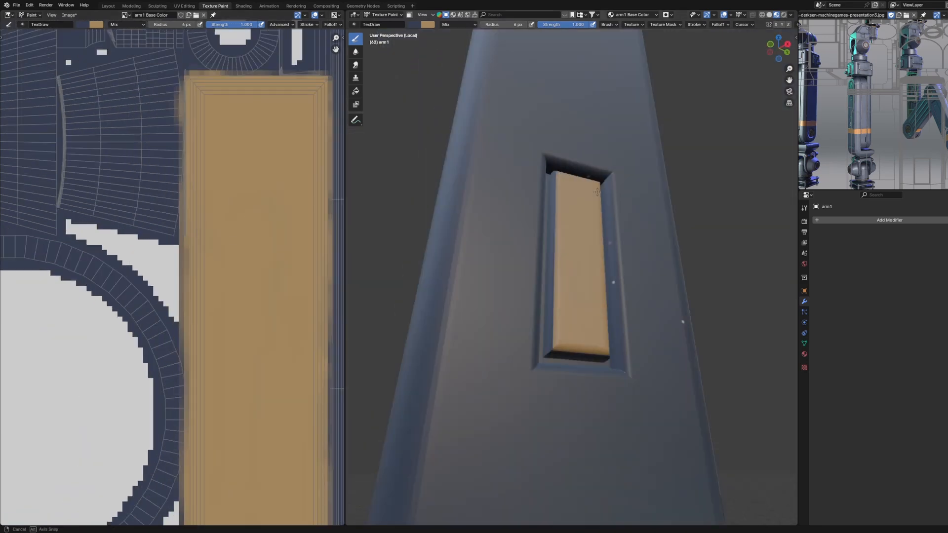
- Add a Metallic paint slot named arm1 Metallic with a size of 4096 × 4096 px
{"action": "middle_click_drag", "start_coordinate": [618, 256], "coordinate": [606, 225]}
{"action": "scroll", "coordinate": [635, 284], "scroll_direction": "down", "scroll_amount": 3}
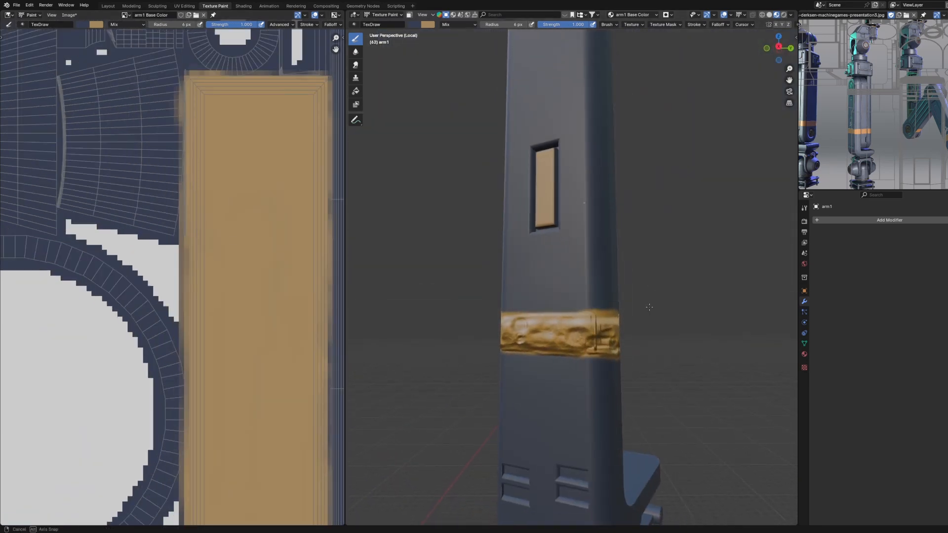
{"action": "middle_click_drag", "start_coordinate": [659, 300], "coordinate": [576, 425]}
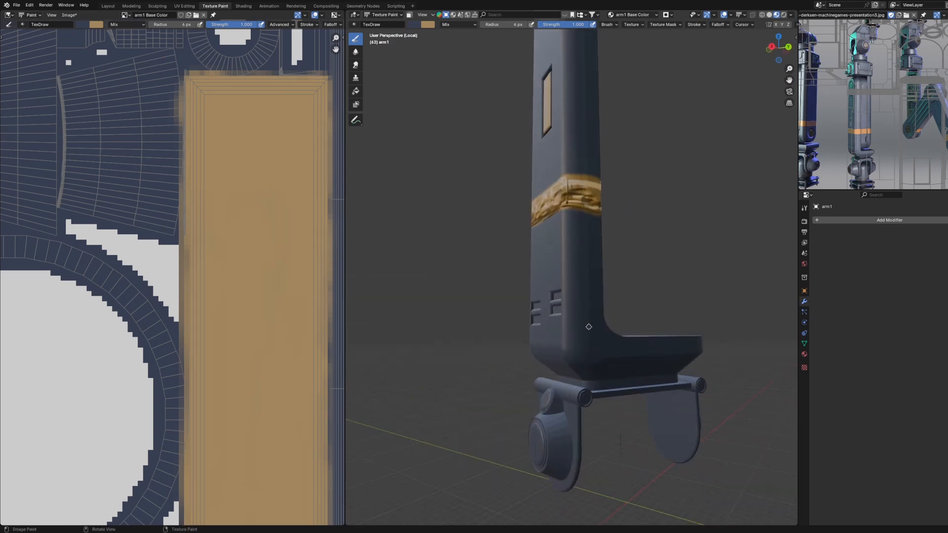
{"action": "left_click", "coordinate": [654, 14]}
{"action": "left_click", "coordinate": [665, 43]}
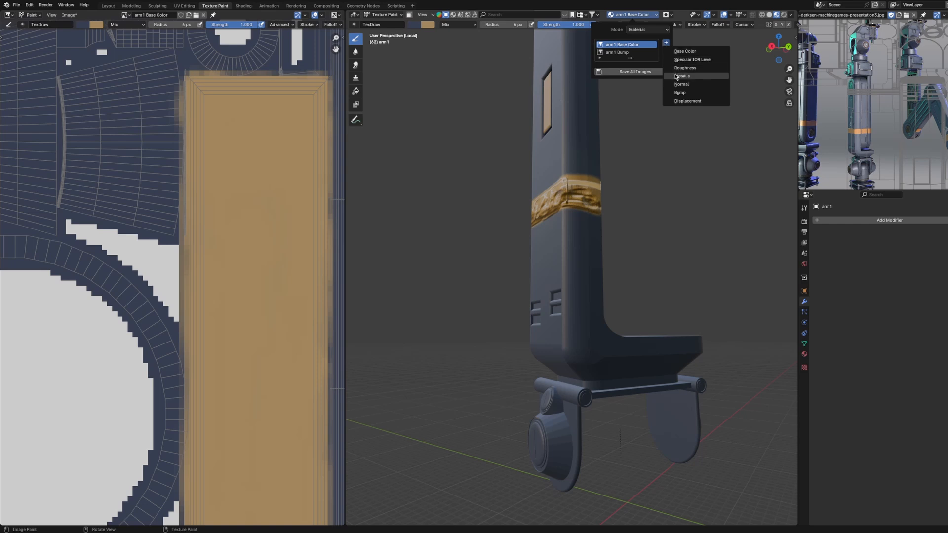
{"action": "left_click", "coordinate": [691, 77]}
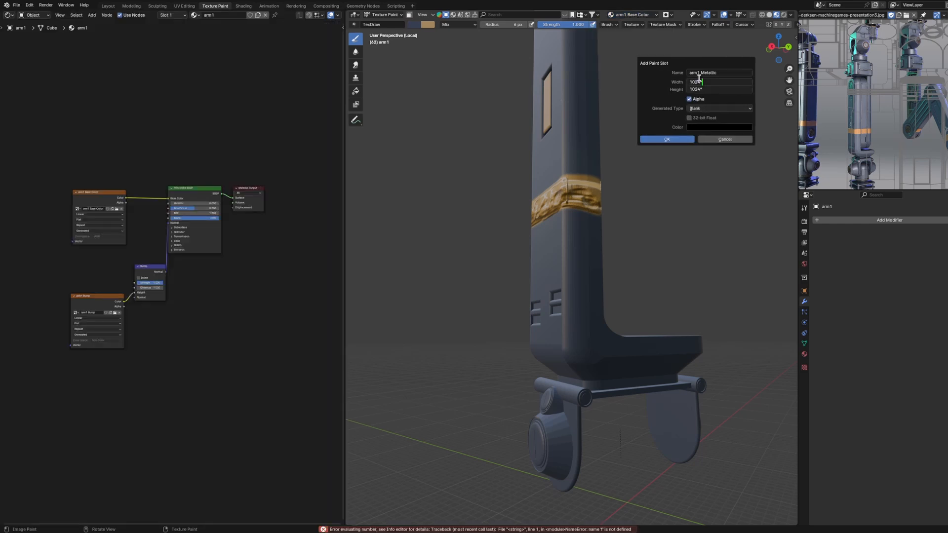
{"action": "type", "text": "4"}
{"action": "key", "text": "Return"}
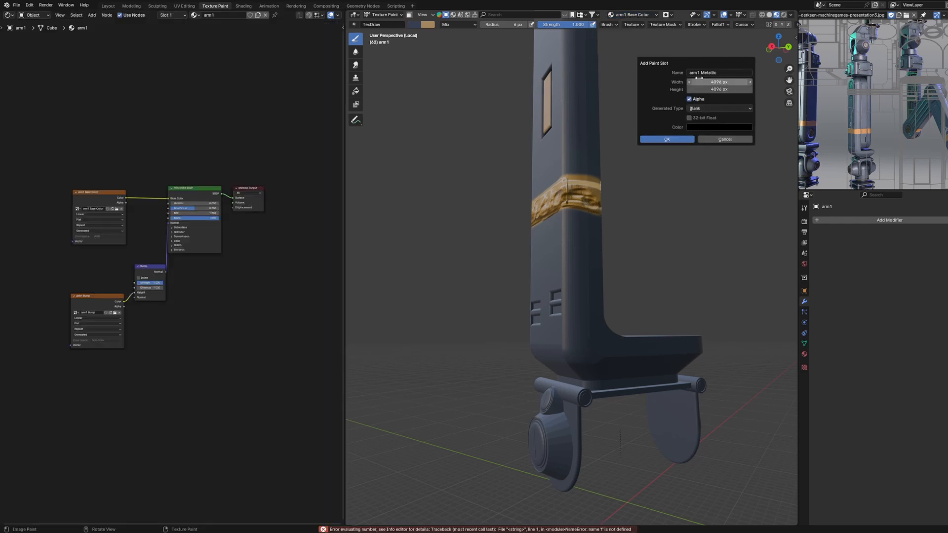
{"action": "left_click", "coordinate": [681, 139]}
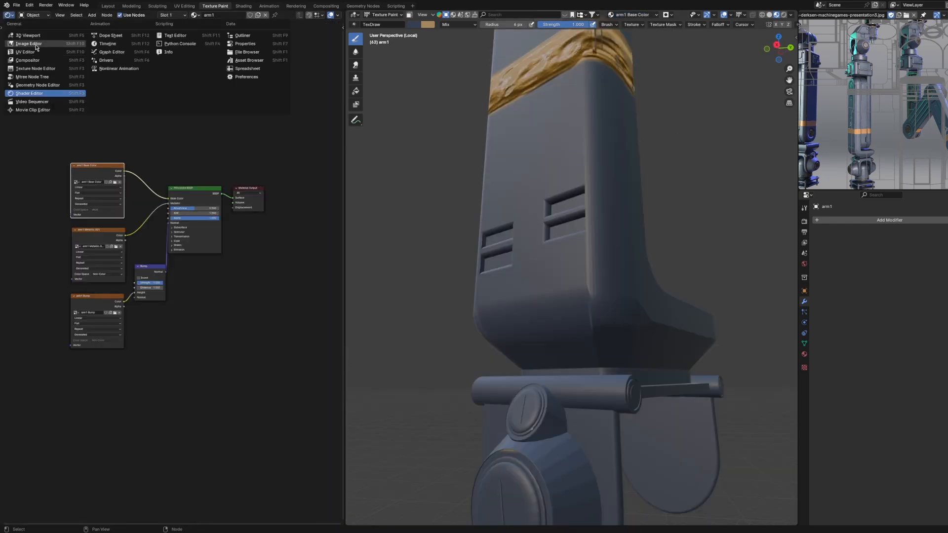
- Switch the node area to the Image Editor and display the arm1 Metallic image
{"action": "left_click", "coordinate": [44, 94]}
{"action": "scroll", "coordinate": [180, 195], "scroll_direction": "down", "scroll_amount": 4}
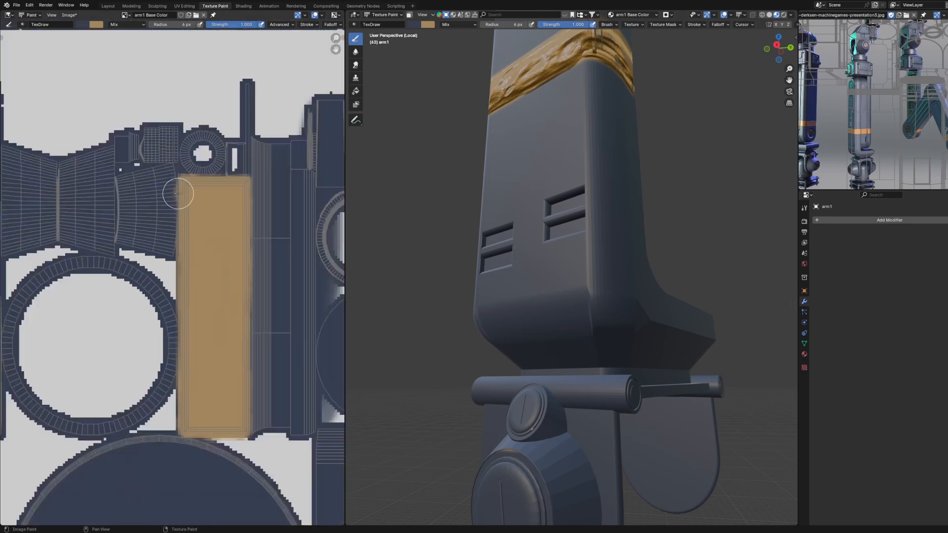
{"action": "left_click", "coordinate": [126, 16]}
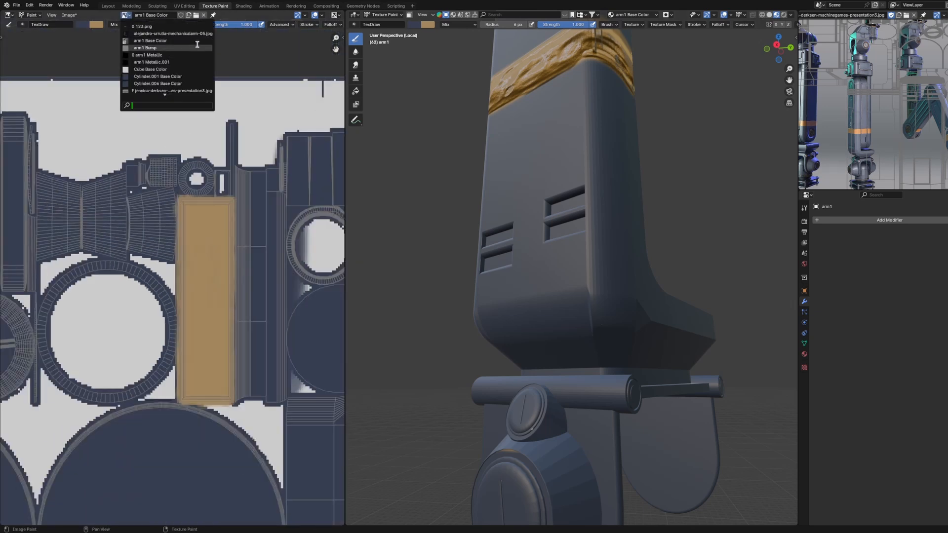
{"action": "left_click", "coordinate": [170, 56]}
{"action": "scroll", "coordinate": [221, 158], "scroll_direction": "down", "scroll_amount": 3}
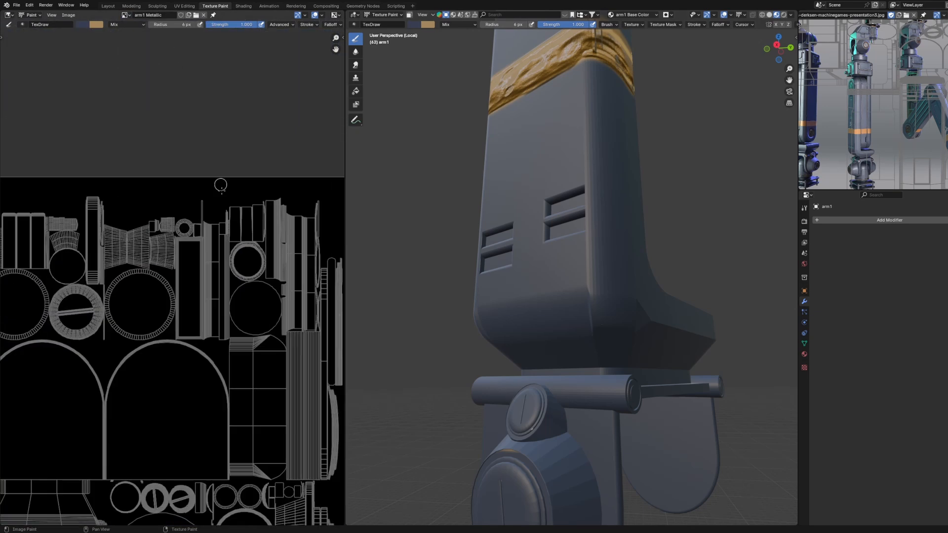
{"action": "middle_click_drag", "start_coordinate": [221, 198], "coordinate": [225, 115]}
{"action": "scroll", "coordinate": [216, 149], "scroll_direction": "down", "scroll_amount": 2}
{"action": "scroll", "coordinate": [214, 145], "scroll_direction": "up", "scroll_amount": 1}
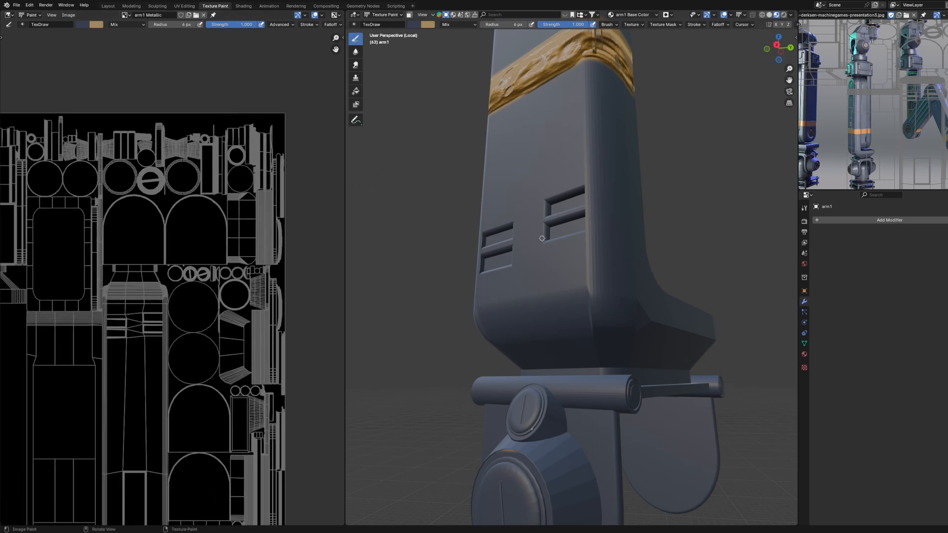
- Set the primary brush color to white and the secondary color to black
{"action": "middle_click_drag", "start_coordinate": [623, 301], "coordinate": [625, 239], "text": "shift"}
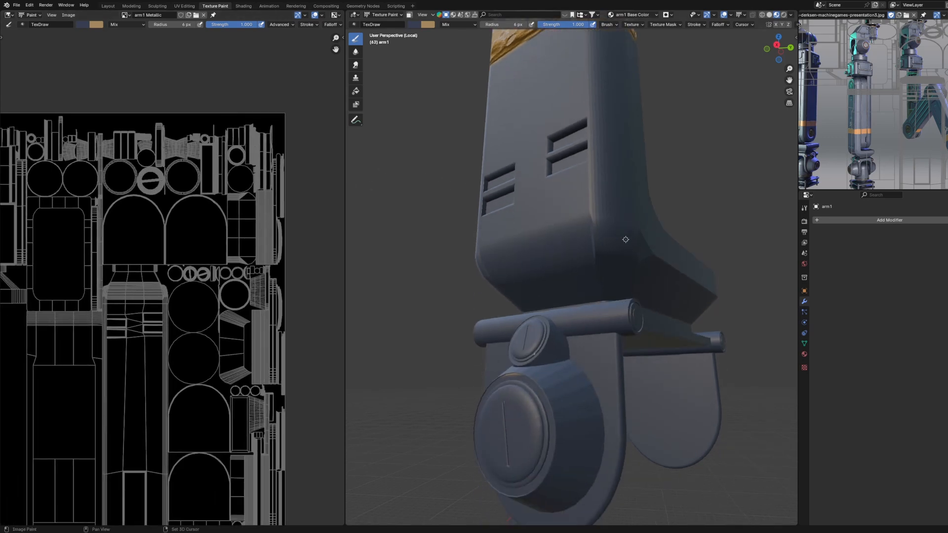
{"action": "left_click", "coordinate": [418, 24]}
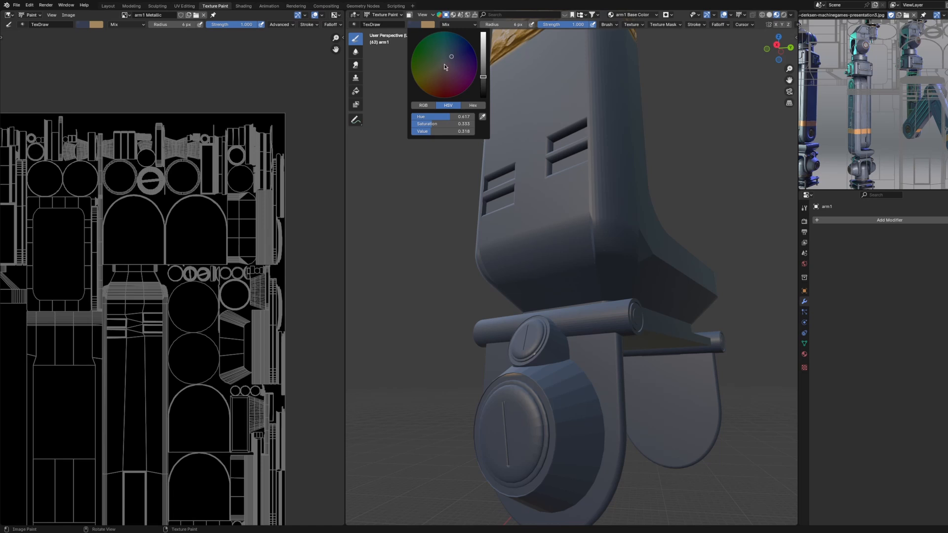
{"action": "left_click_drag", "start_coordinate": [483, 77], "coordinate": [483, 33]}
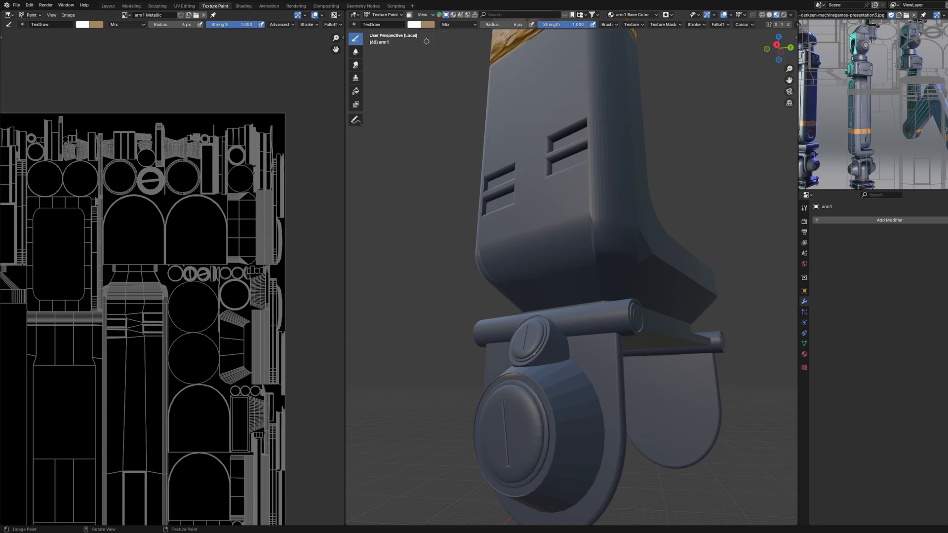
{"action": "left_click", "coordinate": [428, 25]}
{"action": "left_click_drag", "start_coordinate": [497, 75], "coordinate": [497, 98]}
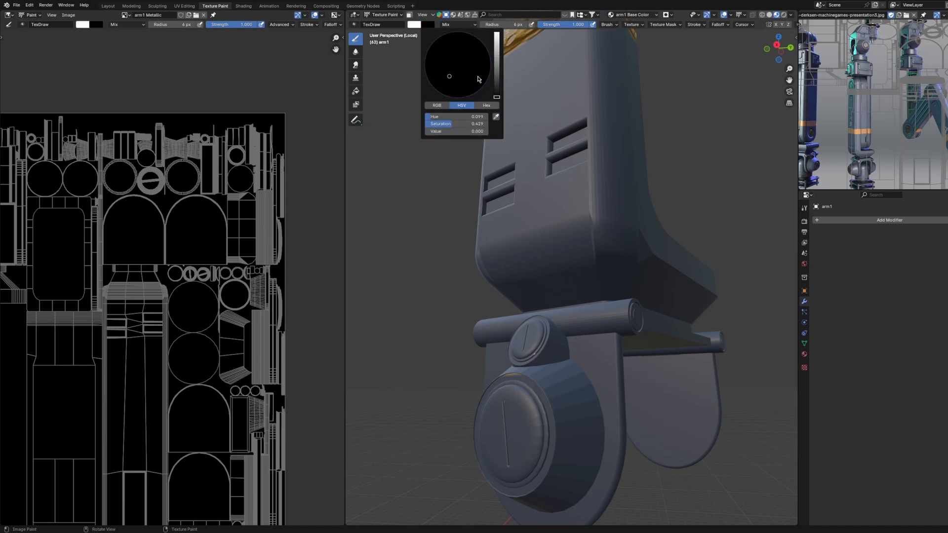
- Enlarge the brush radius to 90 px for the large conical knob below the arm and undo the trial stroke on it
{"action": "middle_click_drag", "start_coordinate": [596, 351], "coordinate": [616, 326]}
{"action": "scroll", "coordinate": [615, 288], "scroll_direction": "up", "scroll_amount": 3}
{"action": "middle_click_drag", "start_coordinate": [616, 326], "coordinate": [602, 272], "text": "shift"}
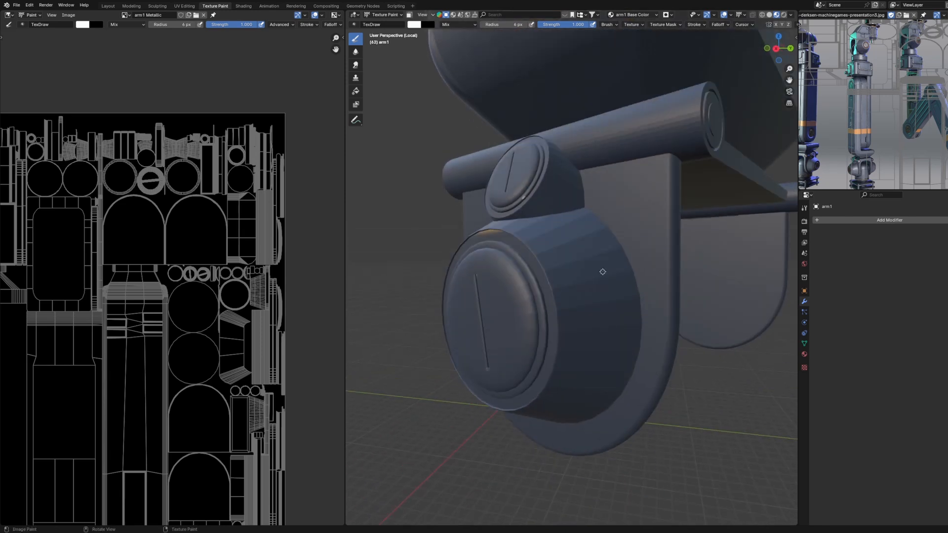
{"action": "key", "text": "f"}
{"action": "left_click", "coordinate": [579, 270]}
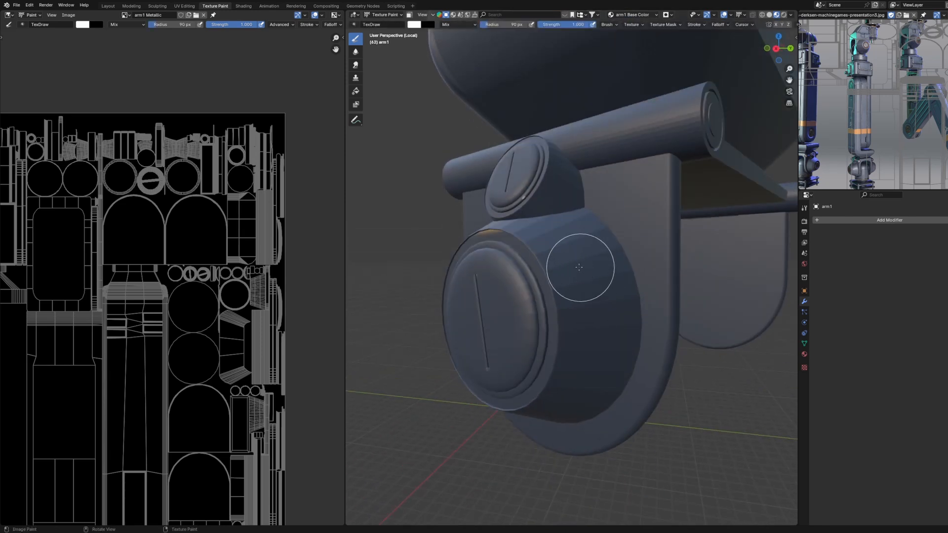
{"action": "left_click", "coordinate": [581, 279]}
{"action": "key", "text": "ctrl+z"}
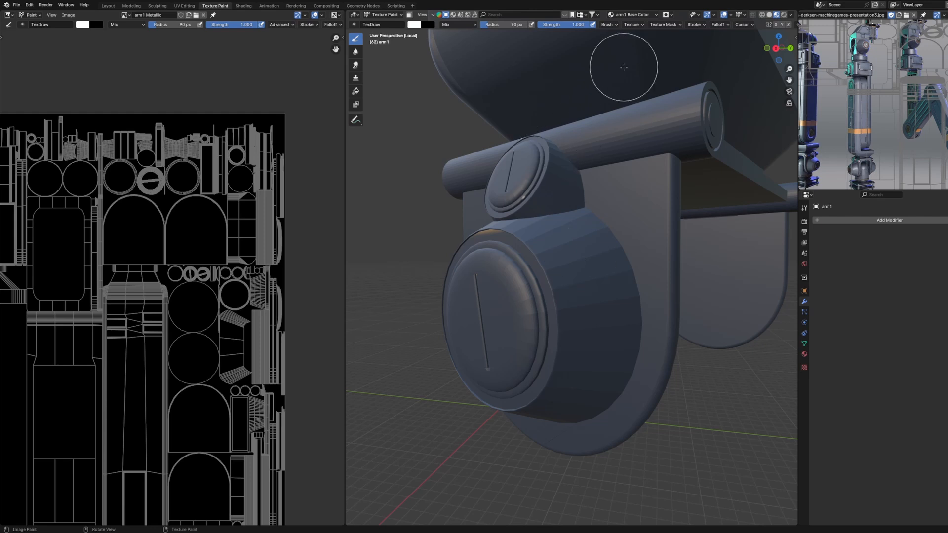
- Make the arm1 Metallic.001 slot active and paint the conical knobs below the arm white
{"action": "left_click", "coordinate": [645, 18]}
{"action": "left_click", "coordinate": [633, 59]}
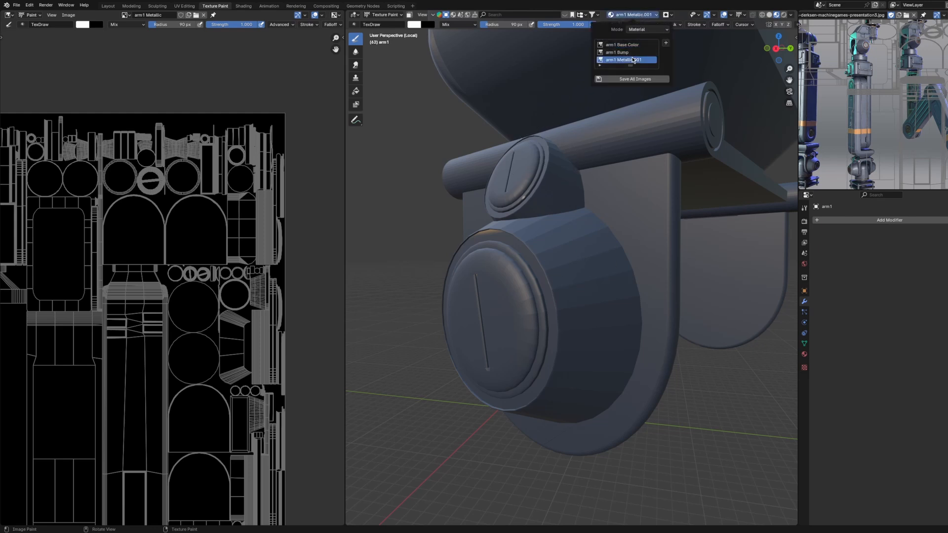
{"action": "mouse_move", "coordinate": [562, 307]}
{"action": "left_mouse_down"}
{"action": "mouse_move", "coordinate": [591, 279]}
{"action": "mouse_move", "coordinate": [609, 311]}
{"action": "mouse_move", "coordinate": [611, 281]}
{"action": "mouse_move", "coordinate": [595, 254]}
{"action": "mouse_move", "coordinate": [551, 241]}
{"action": "mouse_move", "coordinate": [561, 244]}
{"action": "left_mouse_up"}
{"action": "mouse_move", "coordinate": [600, 249]}
{"action": "middle_mouse_down"}
{"action": "mouse_move", "coordinate": [612, 269]}
{"action": "mouse_move", "coordinate": [540, 269]}
{"action": "mouse_move", "coordinate": [614, 237]}
{"action": "mouse_move", "coordinate": [575, 298]}
{"action": "middle_mouse_up"}
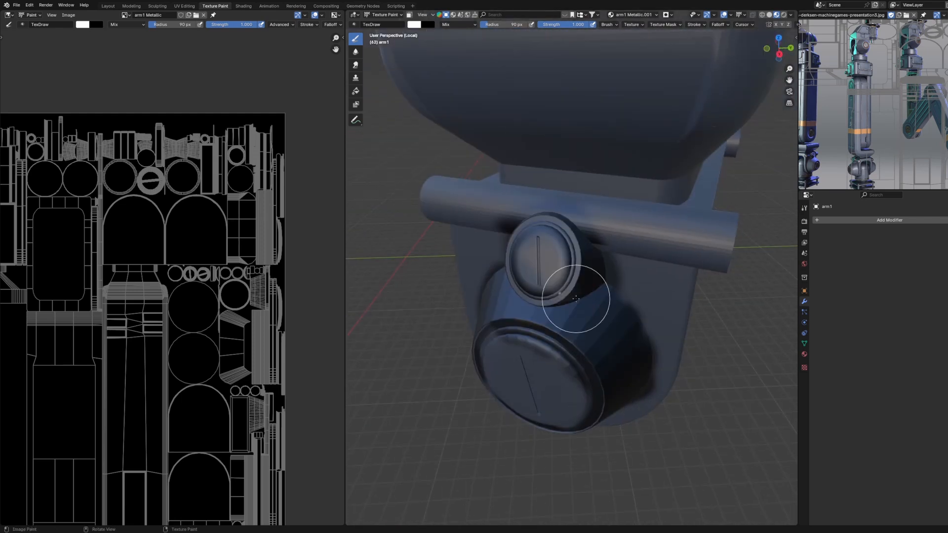
- Display the arm1 Metallic.001 image in the Image Editor
{"action": "scroll", "coordinate": [197, 175], "scroll_direction": "down", "scroll_amount": 2}
{"action": "middle_click_drag", "start_coordinate": [197, 175], "coordinate": [296, 162]}
{"action": "scroll", "coordinate": [136, 268], "scroll_direction": "down", "scroll_amount": 2}
{"action": "left_click", "coordinate": [126, 15]}
{"action": "left_click", "coordinate": [158, 74]}
- Swap the brush to black and cover the stray white paint around the knobs' UV islands in the metallic texture
{"action": "mouse_move", "coordinate": [642, 267]}
{"action": "middle_mouse_down"}
{"action": "mouse_move", "coordinate": [601, 260]}
{"action": "mouse_move", "coordinate": [573, 273]}
{"action": "mouse_move", "coordinate": [577, 244]}
{"action": "mouse_move", "coordinate": [532, 280]}
{"action": "middle_mouse_up"}
{"action": "key", "text": "x"}
{"action": "scroll", "coordinate": [151, 175], "scroll_direction": "up", "scroll_amount": 8}
{"action": "middle_click_drag", "start_coordinate": [198, 249], "coordinate": [154, 88]}
{"action": "mouse_move", "coordinate": [166, 356]}
{"action": "left_mouse_down"}
{"action": "mouse_move", "coordinate": [169, 378]}
{"action": "mouse_move", "coordinate": [214, 260]}
{"action": "mouse_move", "coordinate": [253, 363]}
{"action": "left_mouse_up"}
{"action": "left_click_drag", "start_coordinate": [152, 307], "coordinate": [162, 367]}
{"action": "middle_click_drag", "start_coordinate": [209, 247], "coordinate": [43, 199]}
{"action": "left_click_drag", "start_coordinate": [220, 235], "coordinate": [231, 310]}
- Paint white over the remaining side of the large conical knob, swap the brush back to black and undo the last stroke
{"action": "mouse_move", "coordinate": [590, 403]}
{"action": "middle_mouse_down"}
{"action": "mouse_move", "coordinate": [602, 363]}
{"action": "mouse_move", "coordinate": [441, 284]}
{"action": "middle_mouse_up"}
{"action": "scroll", "coordinate": [441, 284], "scroll_direction": "up", "scroll_amount": 3}
{"action": "key", "text": "x"}
{"action": "left_click_drag", "start_coordinate": [419, 266], "coordinate": [642, 356]}
{"action": "scroll", "coordinate": [616, 326], "scroll_direction": "down", "scroll_amount": 3}
{"action": "middle_click_drag", "start_coordinate": [616, 326], "coordinate": [715, 316]}
{"action": "scroll", "coordinate": [203, 252], "scroll_direction": "down", "scroll_amount": 3}
{"action": "key", "text": "x"}
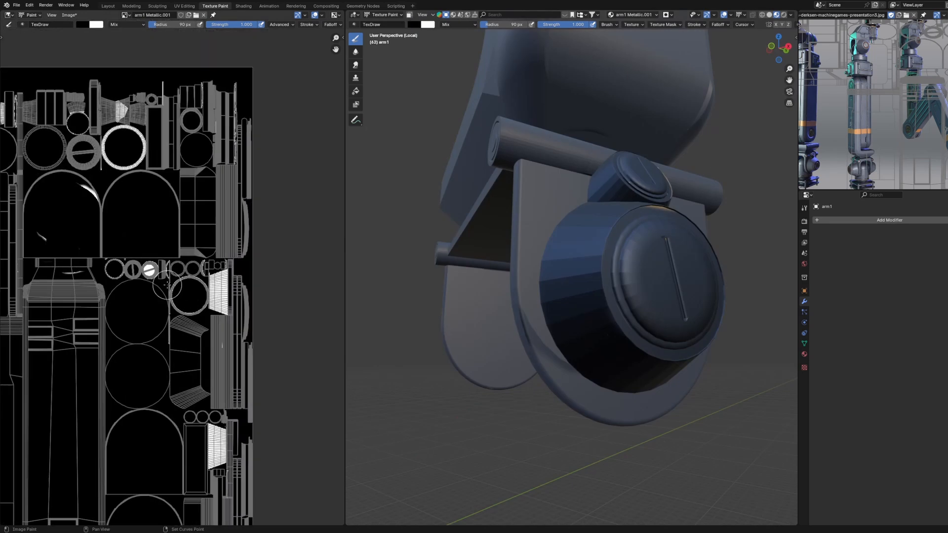
{"action": "key", "text": "ctrl+z"}
- Set the brush radius to 7 px and dab gold base color into the upper recessed slot on the arm's lower front
{"action": "mouse_move", "coordinate": [484, 259]}
{"action": "middle_mouse_down"}
{"action": "mouse_move", "coordinate": [605, 247]}
{"action": "mouse_move", "coordinate": [680, 286]}
{"action": "middle_mouse_up"}
{"action": "scroll", "coordinate": [680, 286], "scroll_direction": "up", "scroll_amount": 2}
{"action": "middle_click_drag", "start_coordinate": [558, 198], "coordinate": [641, 345], "text": "shift"}
{"action": "middle_click_drag", "start_coordinate": [442, 247], "coordinate": [563, 283]}
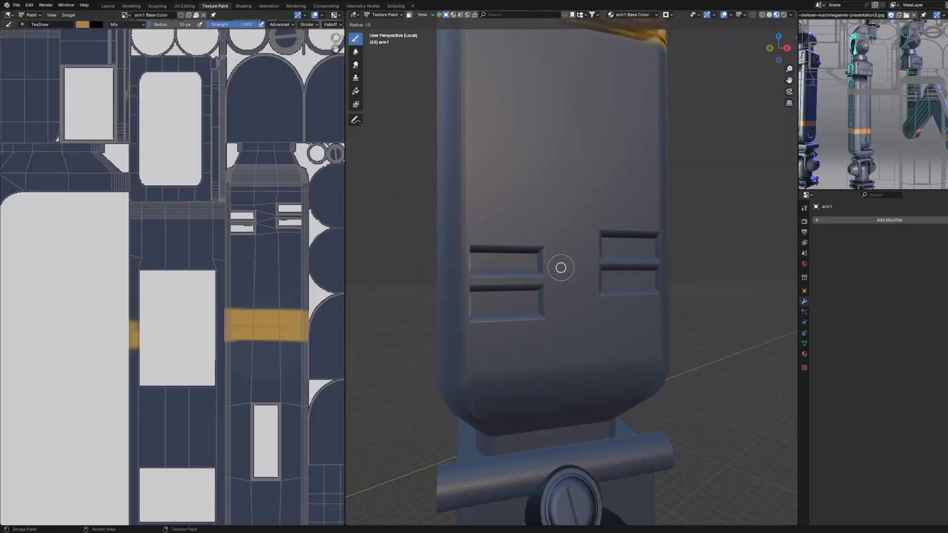
{"action": "left_click", "coordinate": [557, 269]}
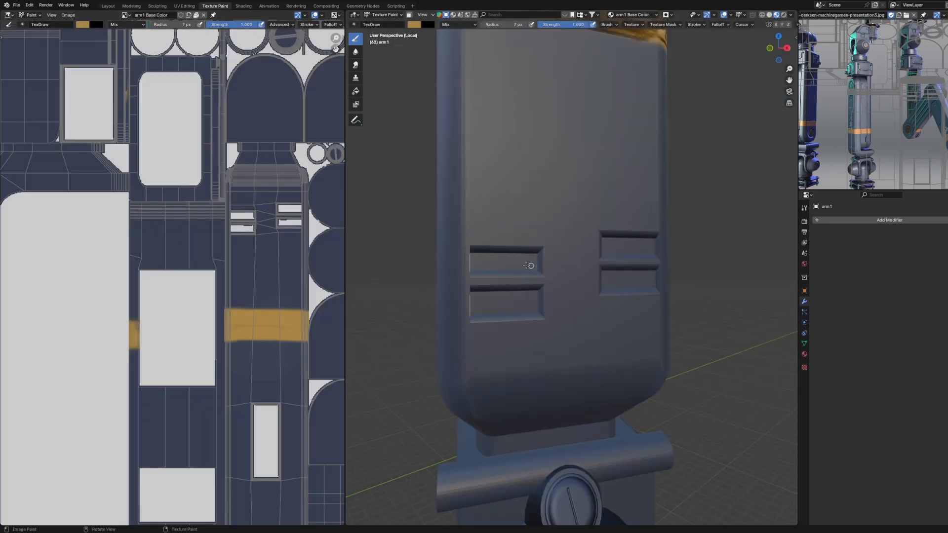
{"action": "scroll", "coordinate": [191, 196], "scroll_direction": "down", "scroll_amount": 4}
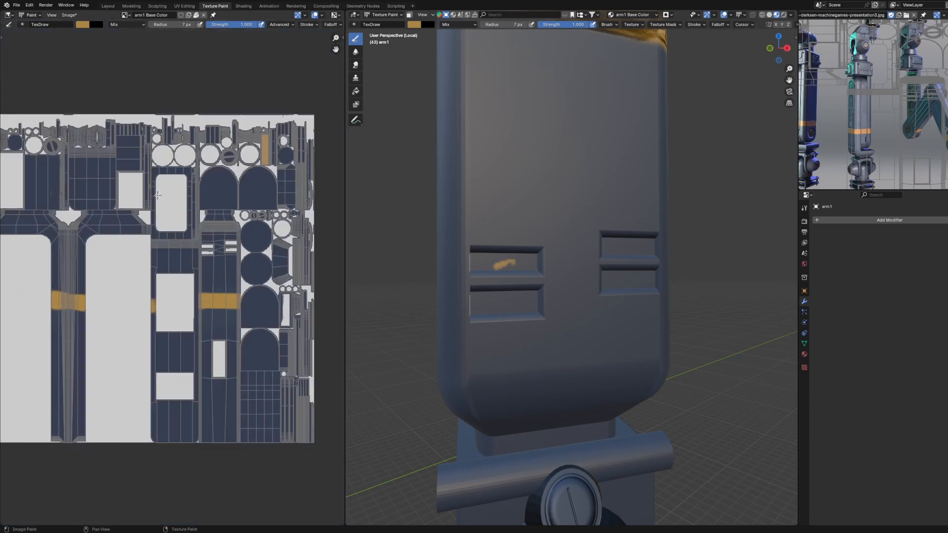
- Paint the UV islands of the arm's small recessed slots gold in the arm1 Base Color image
{"action": "scroll", "coordinate": [120, 120], "scroll_direction": "up", "scroll_amount": 9}
{"action": "middle_click_drag", "start_coordinate": [120, 120], "coordinate": [237, 226]}
{"action": "mouse_move", "coordinate": [236, 294]}
{"action": "left_mouse_down"}
{"action": "mouse_move", "coordinate": [247, 353]}
{"action": "mouse_move", "coordinate": [234, 275]}
{"action": "left_mouse_up"}
{"action": "left_click_drag", "start_coordinate": [200, 302], "coordinate": [200, 327]}
{"action": "scroll", "coordinate": [582, 335], "scroll_direction": "down", "scroll_amount": 5}
{"action": "mouse_move", "coordinate": [583, 336]}
{"action": "middle_mouse_down"}
{"action": "mouse_move", "coordinate": [382, 343]}
{"action": "mouse_move", "coordinate": [741, 251]}
{"action": "mouse_move", "coordinate": [538, 292]}
{"action": "middle_mouse_up"}
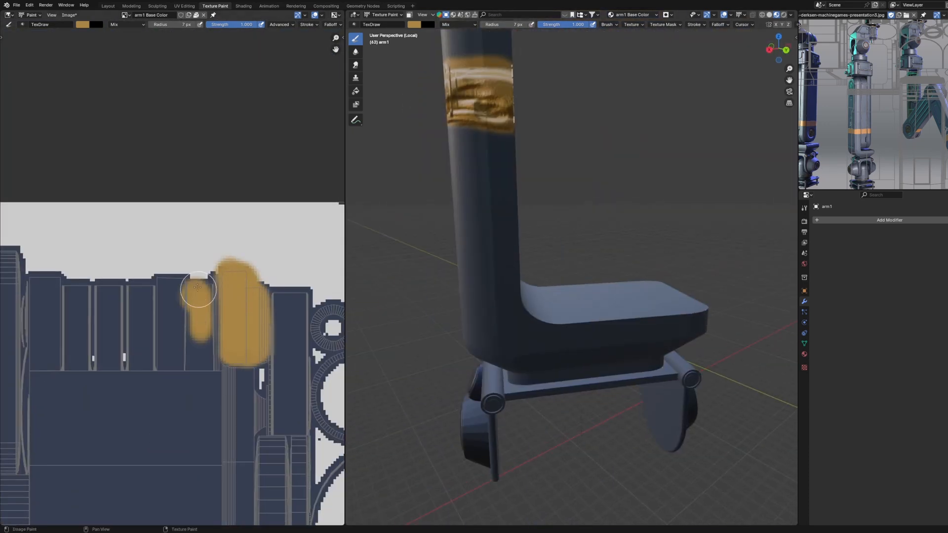
{"action": "mouse_move", "coordinate": [198, 293]}
{"action": "left_mouse_down"}
{"action": "mouse_move", "coordinate": [184, 345]}
{"action": "mouse_move", "coordinate": [86, 365]}
{"action": "mouse_move", "coordinate": [59, 292]}
{"action": "mouse_move", "coordinate": [131, 290]}
{"action": "left_mouse_up"}
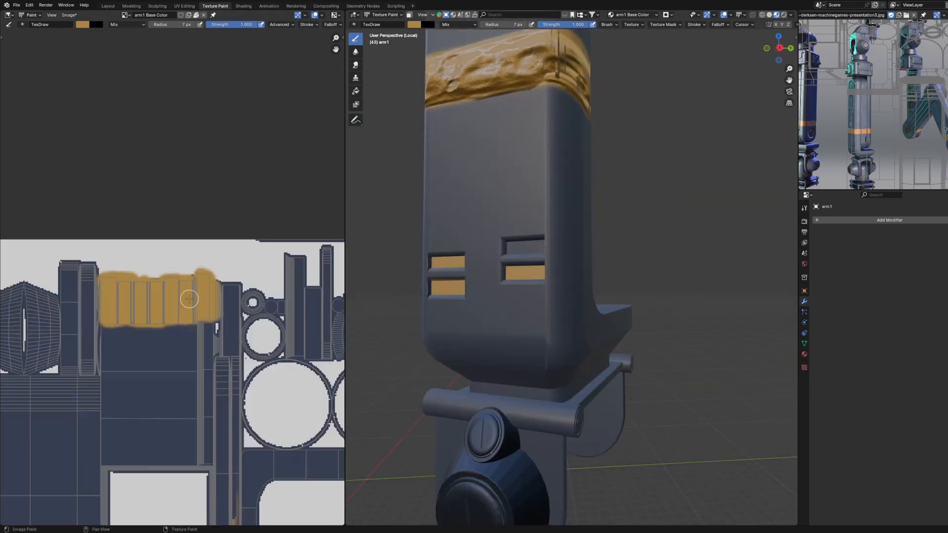
- Paint gold over the remaining tall, narrow UV islands of the recessed details in the base color image
{"action": "scroll", "coordinate": [184, 311], "scroll_direction": "down", "scroll_amount": 2}
{"action": "scroll", "coordinate": [184, 311], "scroll_direction": "up", "scroll_amount": 5}
{"action": "mouse_move", "coordinate": [184, 311]}
{"action": "middle_mouse_down"}
{"action": "mouse_move", "coordinate": [235, 303]}
{"action": "mouse_move", "coordinate": [59, 195]}
{"action": "middle_mouse_up"}
{"action": "mouse_move", "coordinate": [234, 257]}
{"action": "left_mouse_down"}
{"action": "mouse_move", "coordinate": [217, 341]}
{"action": "mouse_move", "coordinate": [237, 337]}
{"action": "left_mouse_up"}
{"action": "scroll", "coordinate": [276, 320], "scroll_direction": "up", "scroll_amount": 3}
{"action": "left_click_drag", "start_coordinate": [221, 208], "coordinate": [223, 353]}
{"action": "scroll", "coordinate": [568, 296], "scroll_direction": "down", "scroll_amount": 3}
- Fill the UV islands of the bars inside the arm's recessed side panels with gold
{"action": "middle_click_drag", "start_coordinate": [617, 296], "coordinate": [376, 296]}
{"action": "scroll", "coordinate": [291, 291], "scroll_direction": "down", "scroll_amount": 4}
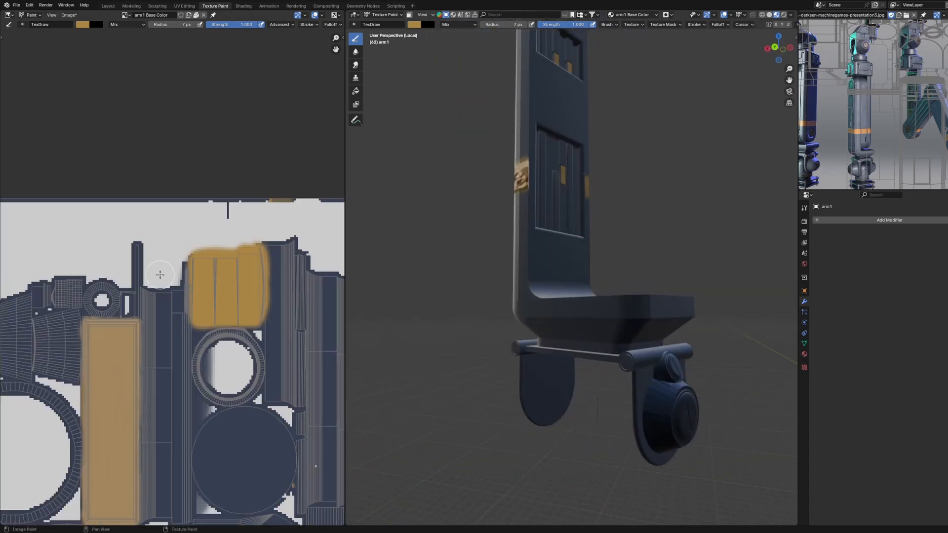
{"action": "middle_click_drag", "start_coordinate": [159, 273], "coordinate": [301, 269]}
{"action": "scroll", "coordinate": [300, 271], "scroll_direction": "up", "scroll_amount": 2}
{"action": "mouse_move", "coordinate": [226, 288]}
{"action": "left_mouse_down"}
{"action": "mouse_move", "coordinate": [173, 282]}
{"action": "mouse_move", "coordinate": [191, 320]}
{"action": "mouse_move", "coordinate": [184, 349]}
{"action": "left_mouse_up"}
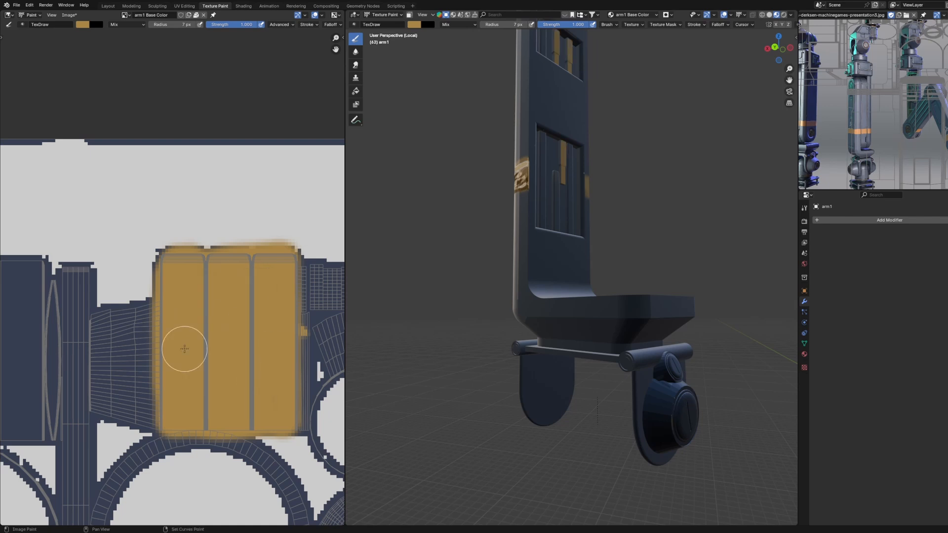
{"action": "middle_click_drag", "start_coordinate": [50, 306], "coordinate": [292, 259]}
{"action": "mouse_move", "coordinate": [256, 237]}
{"action": "left_mouse_down"}
{"action": "mouse_move", "coordinate": [280, 376]}
{"action": "mouse_move", "coordinate": [252, 247]}
{"action": "left_mouse_up"}
- Enlarge the brush, undo the stray stroke and repaint gold on the recessed details
{"action": "mouse_move", "coordinate": [607, 247]}
{"action": "middle_mouse_down"}
{"action": "mouse_move", "coordinate": [430, 244]}
{"action": "mouse_move", "coordinate": [543, 242]}
{"action": "mouse_move", "coordinate": [528, 232]}
{"action": "middle_mouse_up"}
{"action": "key", "text": "f"}
{"action": "mouse_move", "coordinate": [498, 173]}
{"action": "left_mouse_down"}
{"action": "mouse_move", "coordinate": [505, 233]}
{"action": "mouse_move", "coordinate": [499, 170]}
{"action": "left_mouse_up"}
{"action": "scroll", "coordinate": [537, 347], "scroll_direction": "up", "scroll_amount": 3}
{"action": "key", "text": "ctrl+z"}
{"action": "mouse_move", "coordinate": [383, 310]}
{"action": "left_mouse_down"}
{"action": "mouse_move", "coordinate": [410, 413]}
{"action": "mouse_move", "coordinate": [407, 364]}
{"action": "left_mouse_up"}
{"action": "scroll", "coordinate": [407, 364], "scroll_direction": "down", "scroll_amount": 7}
{"action": "middle_click_drag", "start_coordinate": [407, 364], "coordinate": [592, 368]}
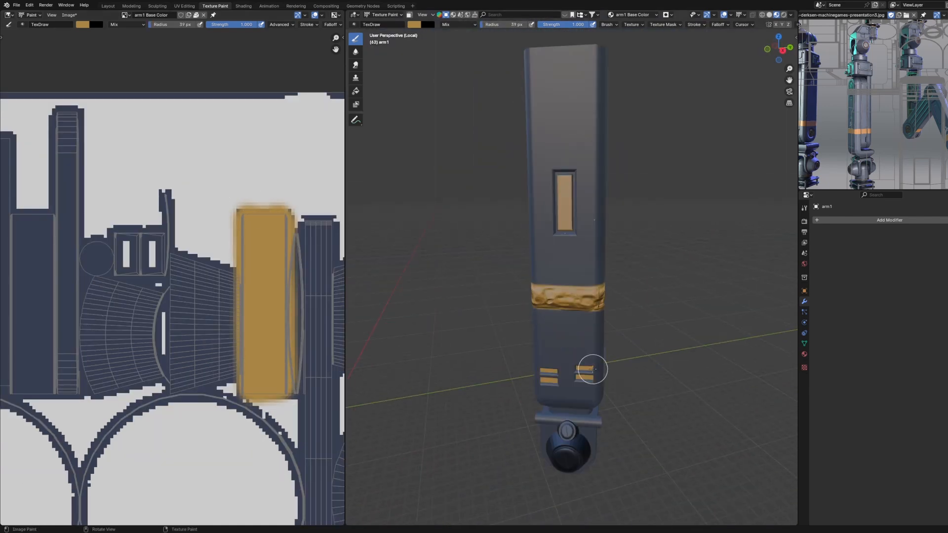
- Display the arm1 shader nodes and add a Noise Texture feeding a Color Ramp
{"action": "key", "text": "shift+F3"}
{"action": "scroll", "coordinate": [196, 213], "scroll_direction": "up", "scroll_amount": 2}
{"action": "key", "text": "shift+a"}
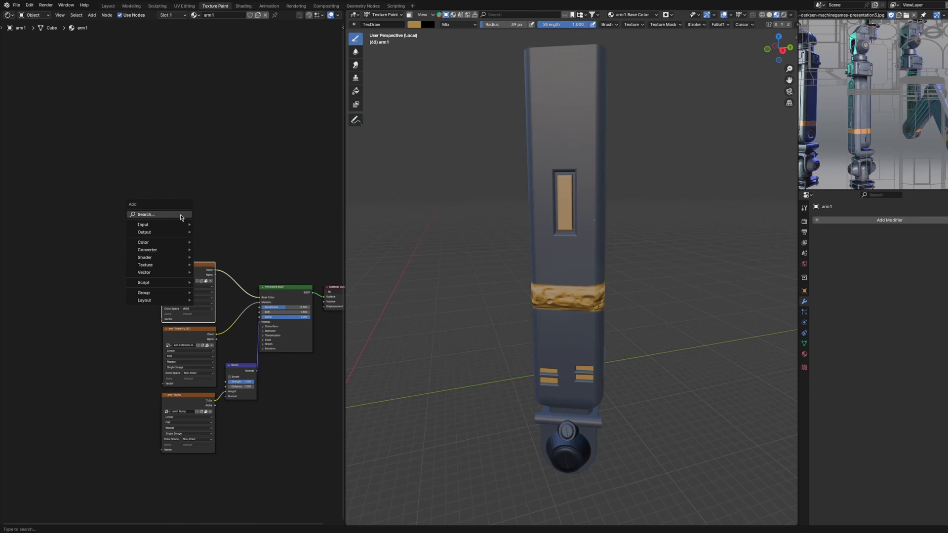
{"action": "type", "text": "n"}
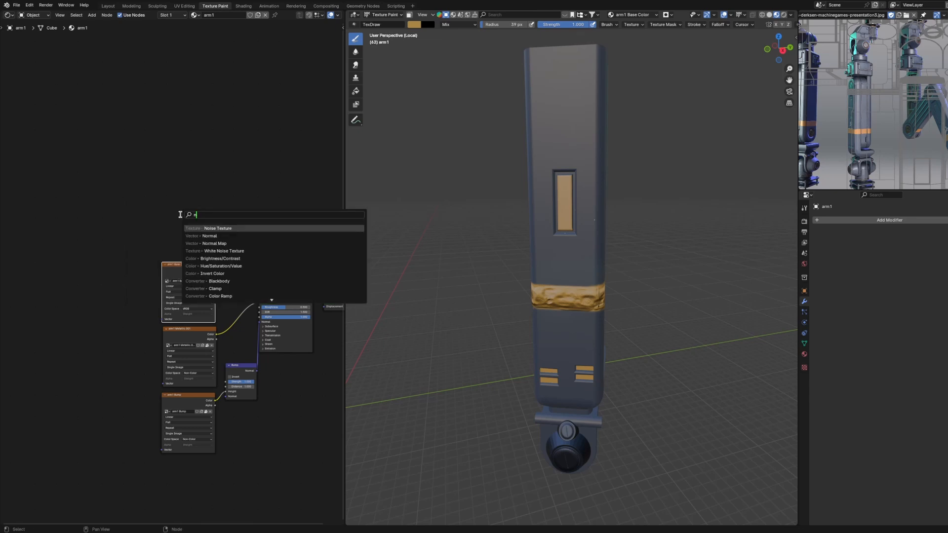
{"action": "left_click", "coordinate": [214, 228]}
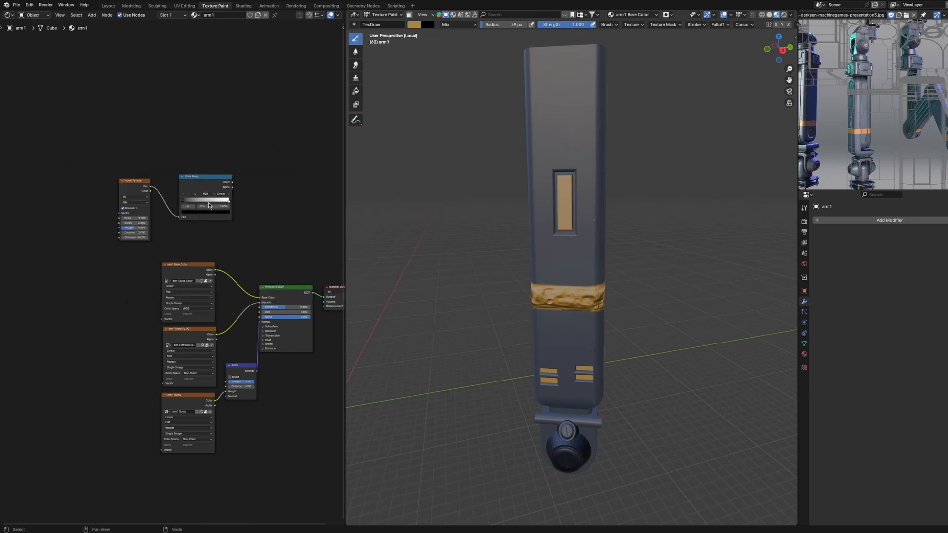
- Multiply the Color Ramp output over the arm1 base color and give the noise Texture Coordinate and Mapping nodes
{"action": "left_click_drag", "start_coordinate": [232, 181], "coordinate": [260, 297]}
{"action": "key", "text": "ctrl+t"}
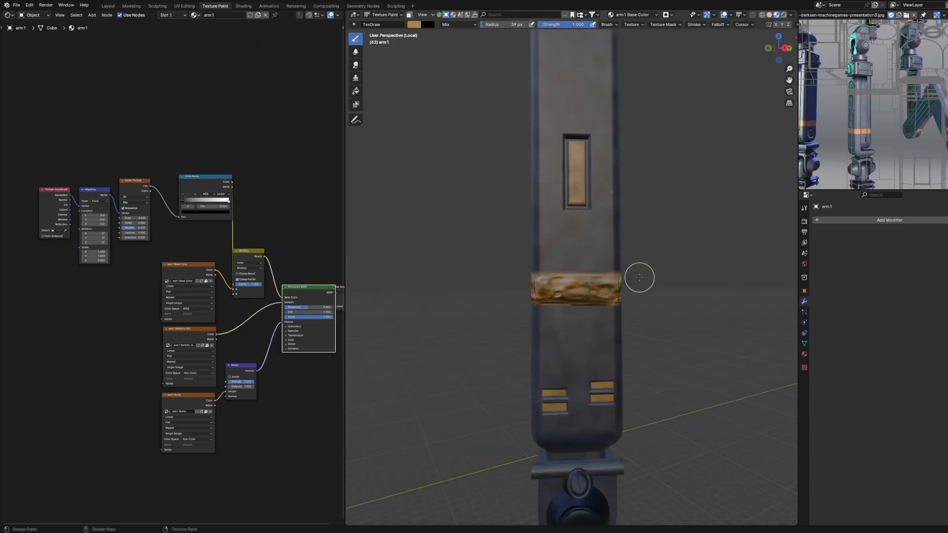
{"action": "mouse_move", "coordinate": [639, 278]}
{"action": "middle_mouse_down"}
{"action": "mouse_move", "coordinate": [548, 278]}
{"action": "mouse_move", "coordinate": [451, 247]}
{"action": "mouse_move", "coordinate": [432, 215]}
{"action": "mouse_move", "coordinate": [586, 197]}
{"action": "mouse_move", "coordinate": [668, 201]}
{"action": "mouse_move", "coordinate": [662, 214]}
{"action": "mouse_move", "coordinate": [583, 208]}
{"action": "middle_mouse_up"}
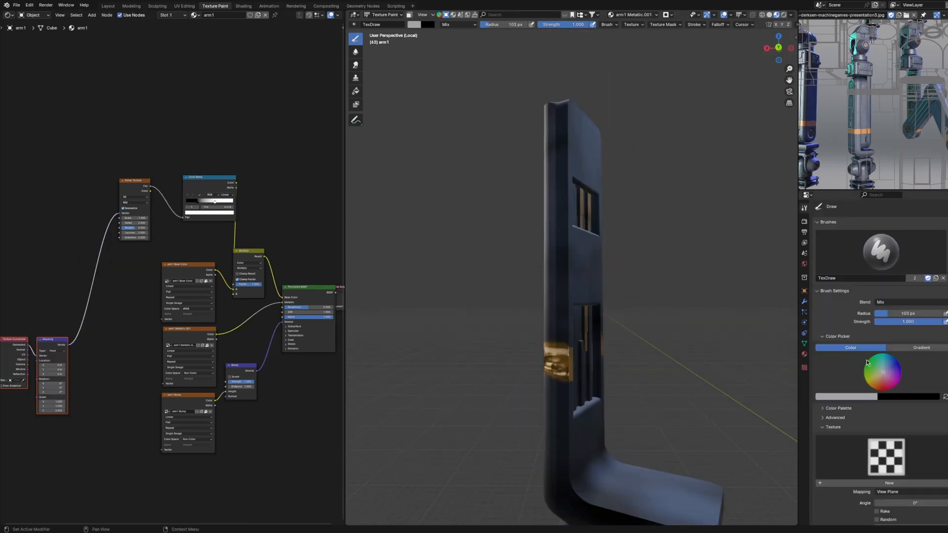
- Create a new texture for the brush and set its type to Clouds
{"action": "scroll", "coordinate": [889, 425], "scroll_direction": "down", "scroll_amount": 3}
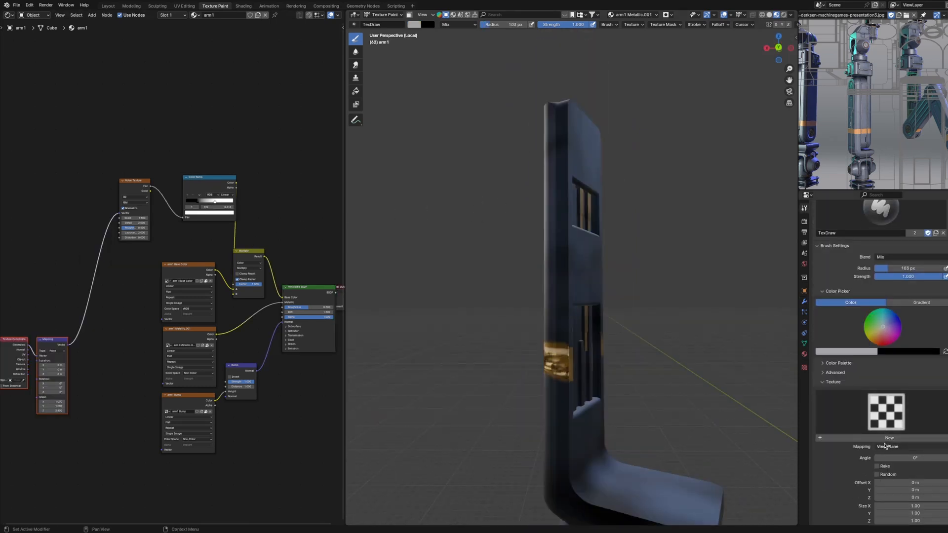
{"action": "left_click", "coordinate": [804, 369]}
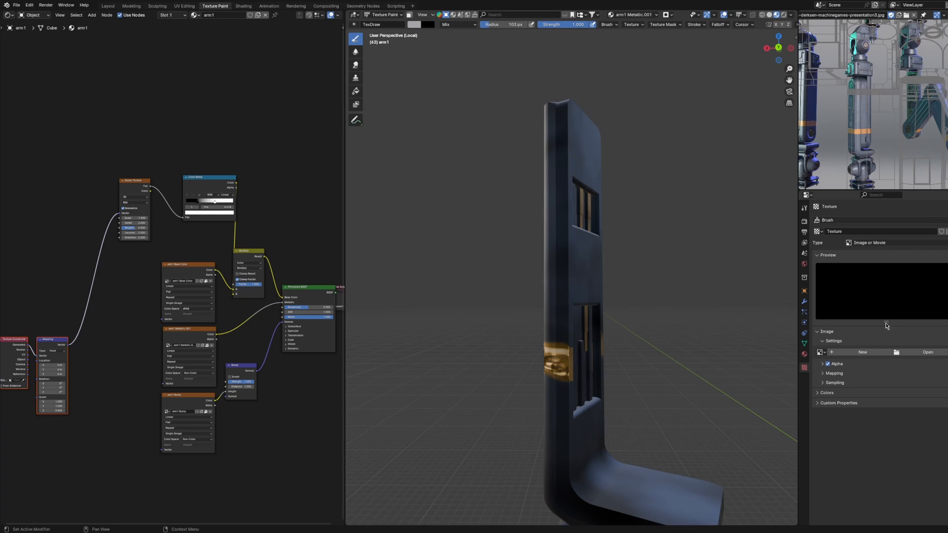
{"action": "left_click", "coordinate": [919, 247]}
{"action": "left_click", "coordinate": [894, 270]}
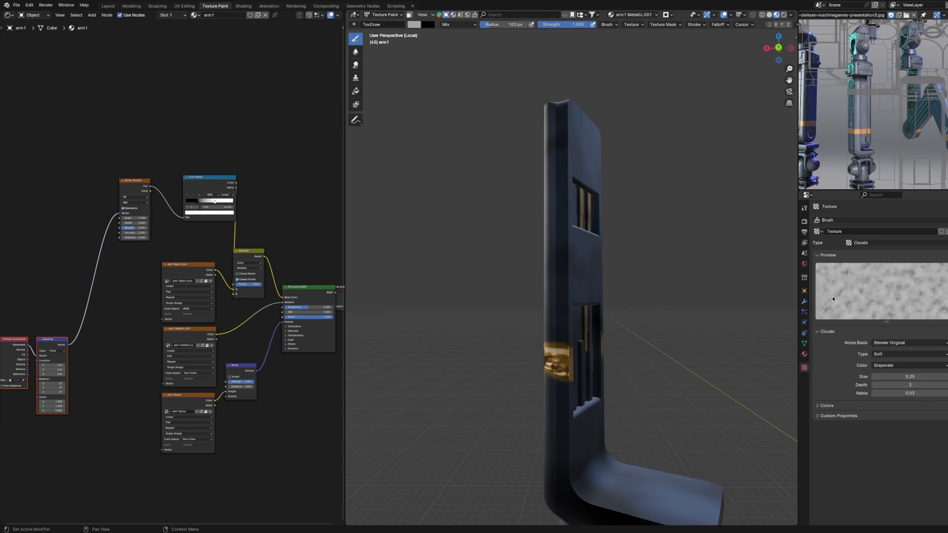
{"action": "left_click", "coordinate": [804, 208]}
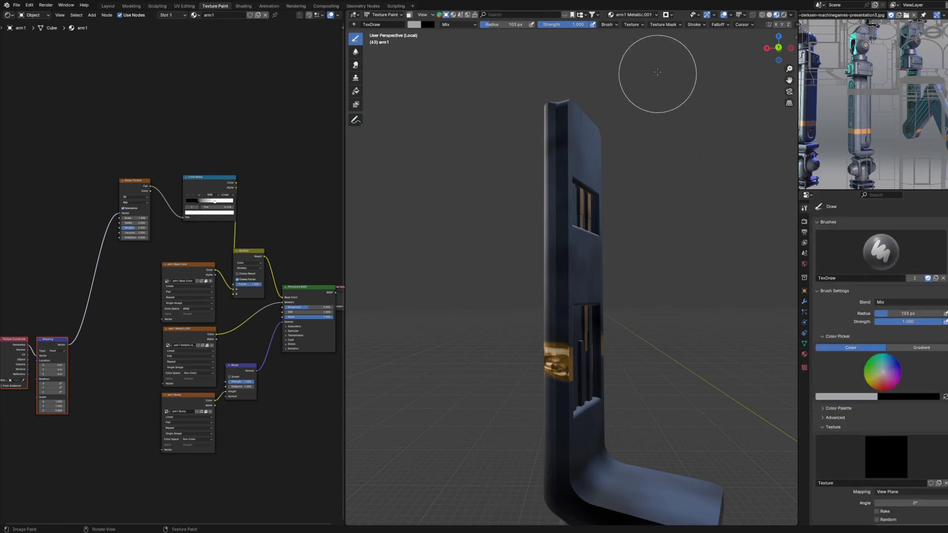
- Make the arm1 Base Color slot active and paint cloudy dark blue variation onto the arm's foot
{"action": "left_click", "coordinate": [636, 15]}
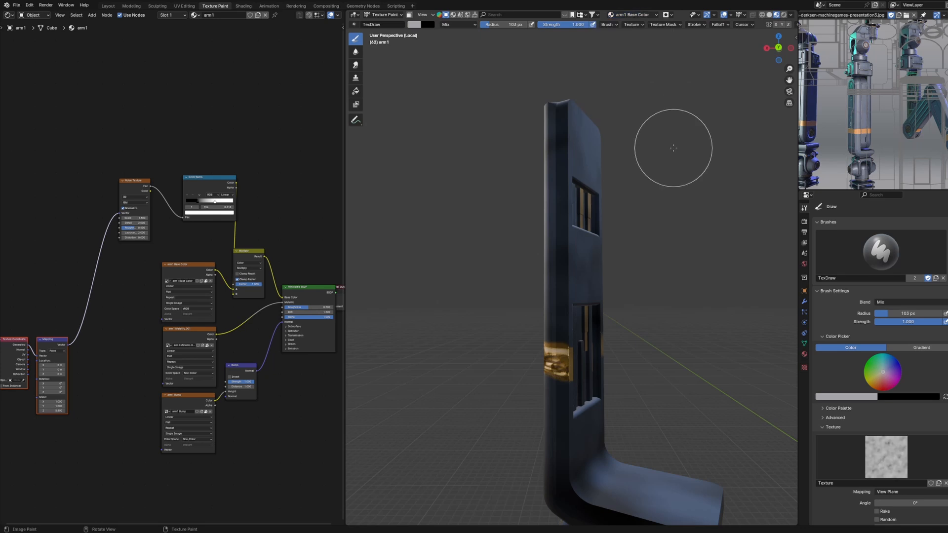
{"action": "left_click", "coordinate": [415, 25]}
{"action": "left_click", "coordinate": [482, 116]}
{"action": "left_click", "coordinate": [584, 143]}
{"action": "middle_click_drag", "start_coordinate": [585, 52], "coordinate": [589, 117]}
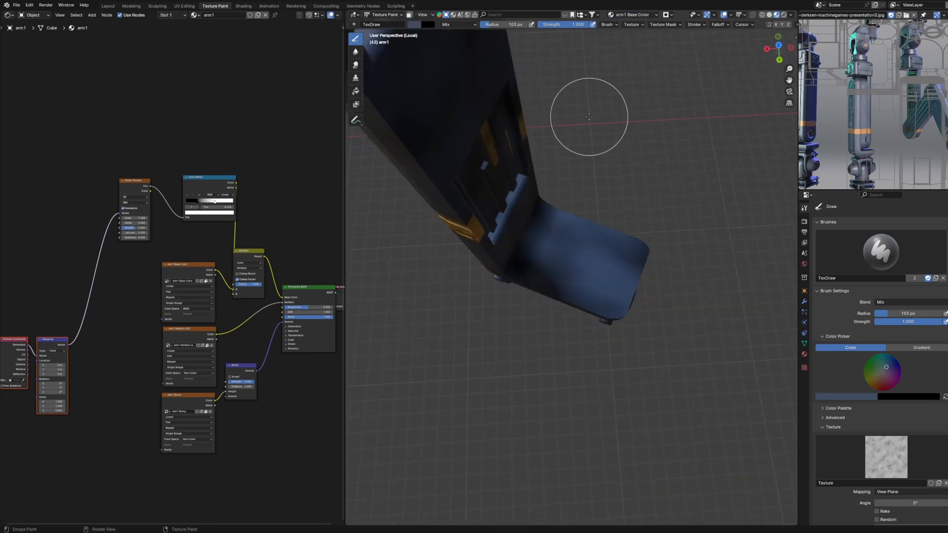
{"action": "middle_click_drag", "start_coordinate": [592, 296], "coordinate": [593, 222]}
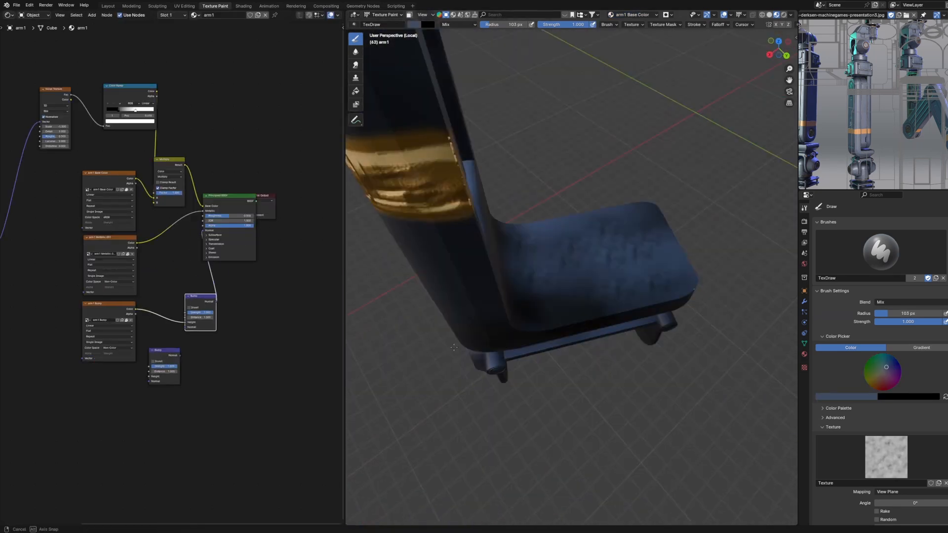
- Connect the added arm1 Base Color.001 image texture to the height of the second Bump node
{"action": "mouse_move", "coordinate": [553, 276]}
{"action": "middle_mouse_down"}
{"action": "mouse_move", "coordinate": [571, 306]}
{"action": "mouse_move", "coordinate": [568, 244]}
{"action": "middle_mouse_up"}
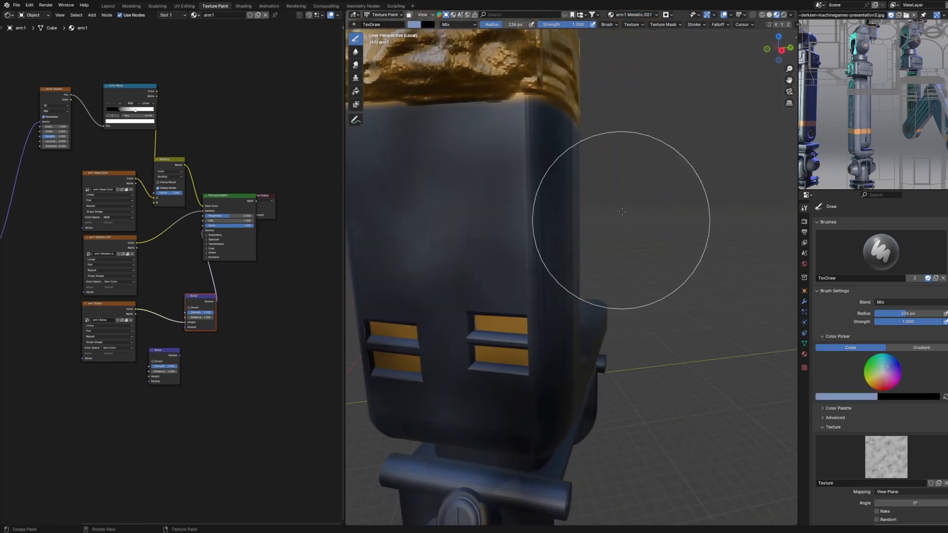
{"action": "middle_click_drag", "start_coordinate": [573, 316], "coordinate": [573, 297]}
{"action": "left_click_drag", "start_coordinate": [108, 394], "coordinate": [140, 382]}
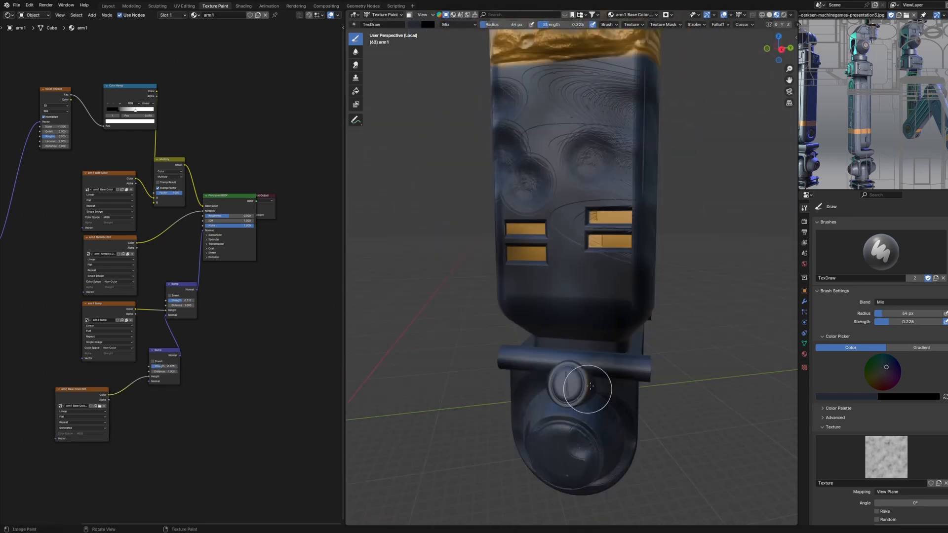
{"action": "middle_click_drag", "start_coordinate": [590, 387], "coordinate": [665, 342]}
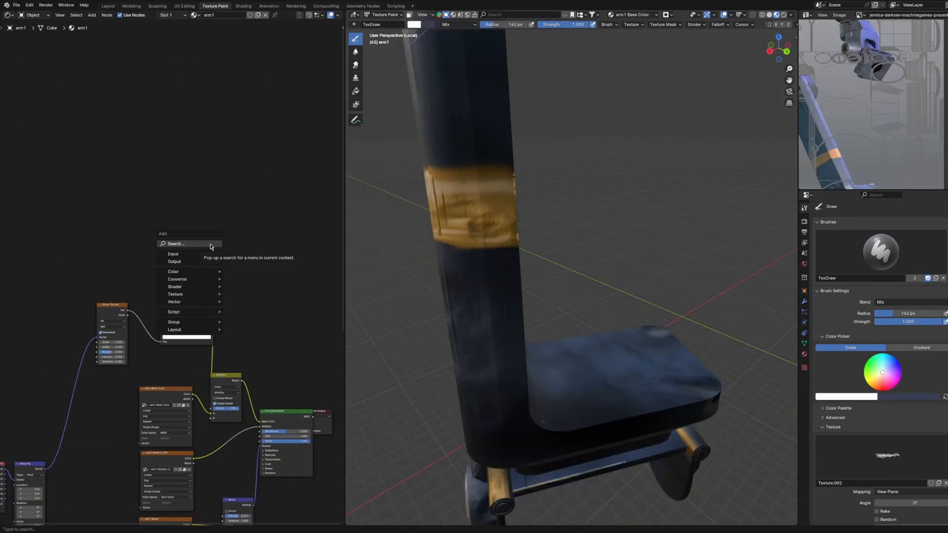
- Add Bevel, Geometry and Map Range nodes above the noise setup in the arm1 material
{"action": "left_click", "coordinate": [210, 244]}
{"action": "left_click", "coordinate": [254, 258]}
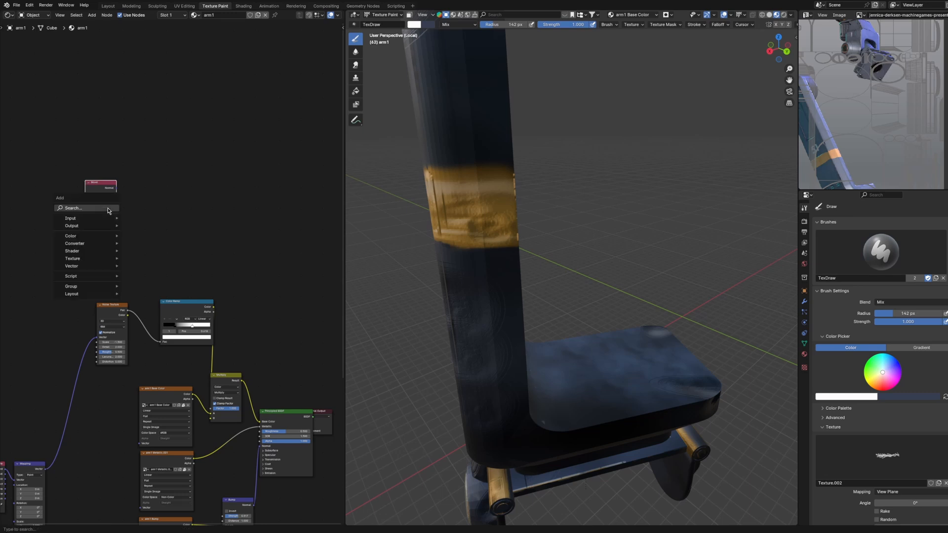
{"action": "left_click", "coordinate": [108, 210]}
{"action": "left_click", "coordinate": [127, 231]}
{"action": "left_click", "coordinate": [85, 217]}
{"action": "left_click", "coordinate": [183, 263]}
{"action": "left_click", "coordinate": [209, 191]}
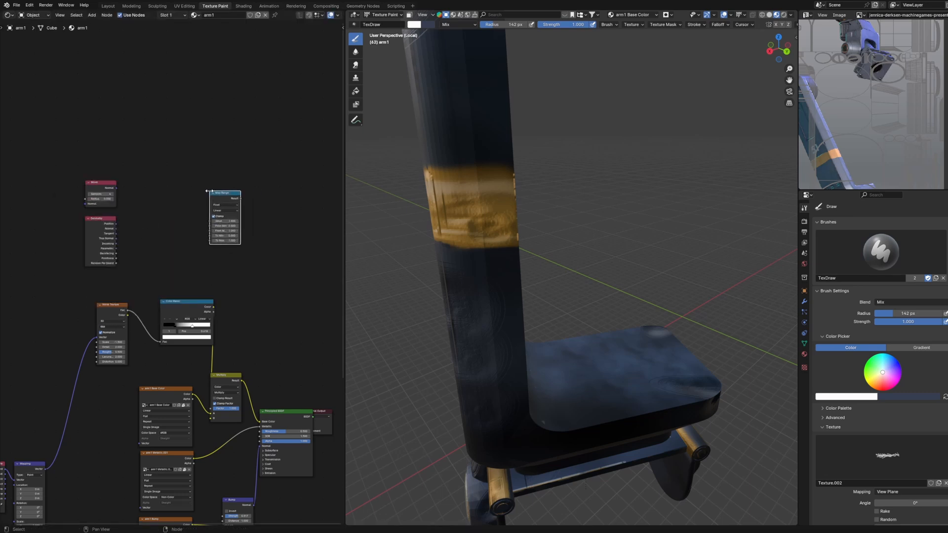
- Add a Vector Math node set to Dot Product, combining the Bevel and Geometry normals and feeding the Map Range
{"action": "key", "text": "shift+a"}
{"action": "type", "text": "V"}
{"action": "left_click", "coordinate": [223, 211]}
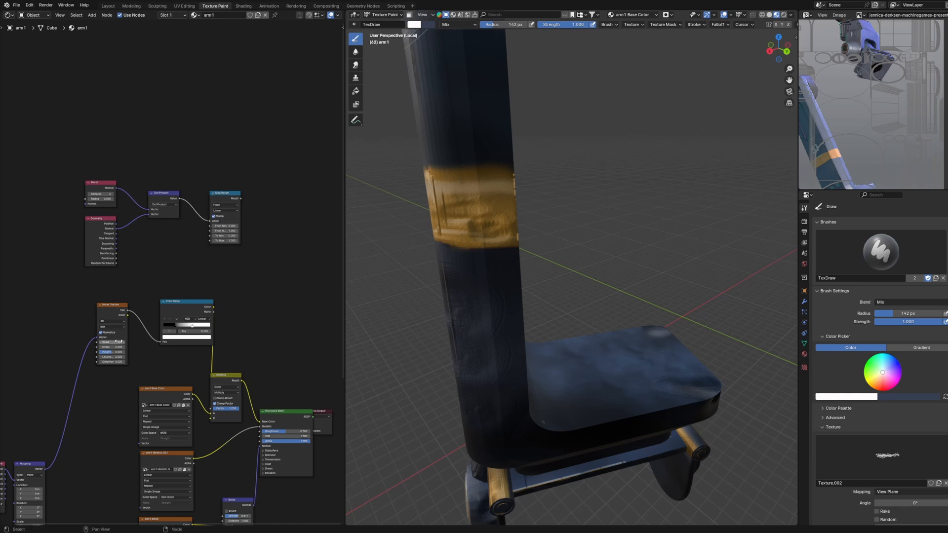
{"action": "scroll", "coordinate": [117, 341], "scroll_direction": "down", "scroll_amount": 1}
{"action": "left_click_drag", "start_coordinate": [113, 324], "coordinate": [88, 340]}
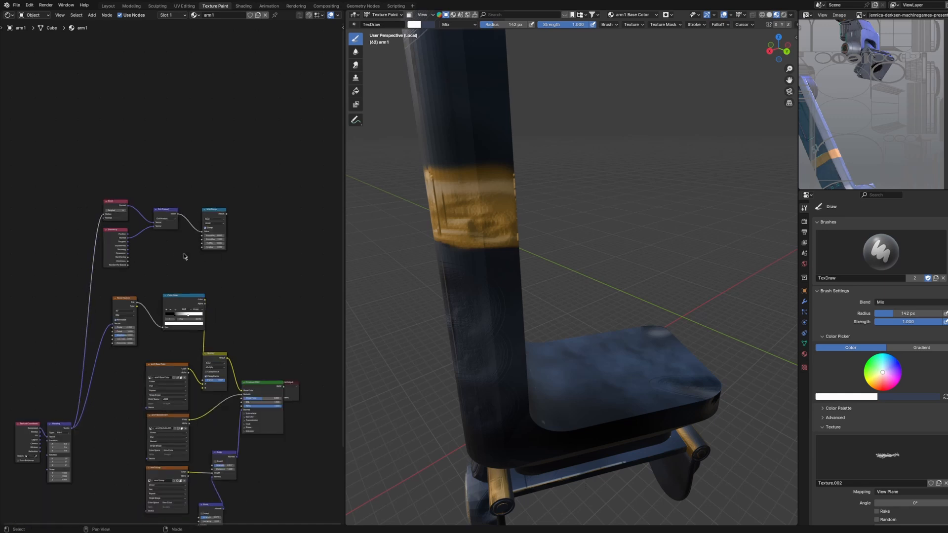
- Preview the Map Range output in rendered shading, set From Min to 0.990 and adjust From Max to isolate the edges
{"action": "left_click", "coordinate": [210, 209], "text": "ctrl+shift"}
{"action": "scroll", "coordinate": [237, 271], "scroll_direction": "up", "scroll_amount": 3}
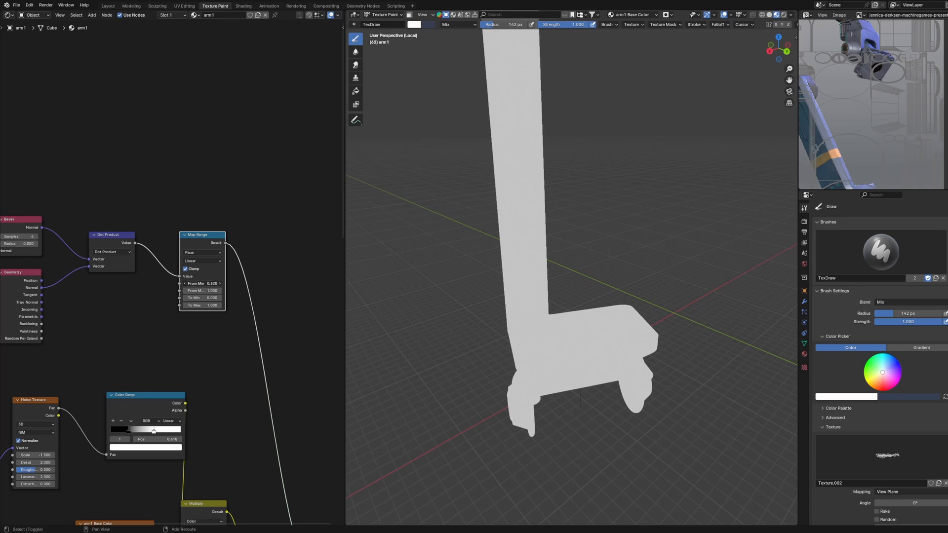
{"action": "mouse_move", "coordinate": [200, 285]}
{"action": "left_mouse_down"}
{"action": "mouse_move", "coordinate": [183, 284]}
{"action": "mouse_move", "coordinate": [203, 291]}
{"action": "left_mouse_up"}
{"action": "left_click", "coordinate": [784, 15]}
{"action": "middle_click_drag", "start_coordinate": [627, 272], "coordinate": [600, 253]}
{"action": "scroll", "coordinate": [600, 253], "scroll_direction": "up", "scroll_amount": 4}
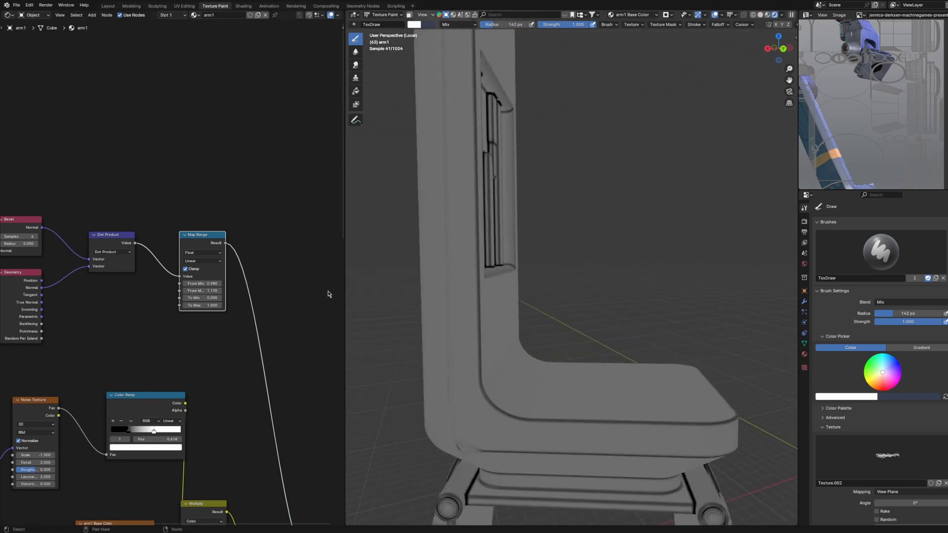
{"action": "left_click_drag", "start_coordinate": [203, 290], "coordinate": [197, 291]}
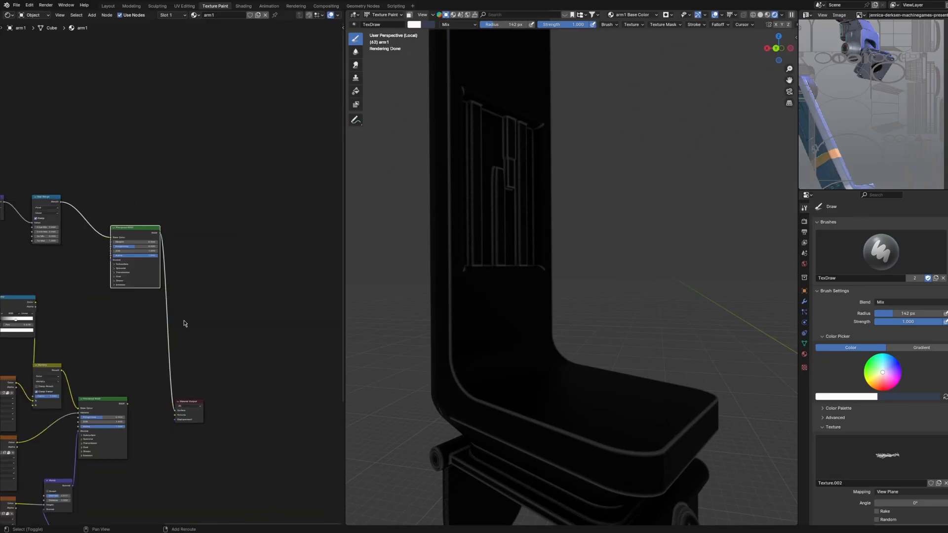
- Move the Material Output farther from the added Principled BSDF and cut the Map Range link to its base color
{"action": "left_click_drag", "start_coordinate": [184, 322], "coordinate": [217, 402]}
{"action": "key", "text": "Home"}
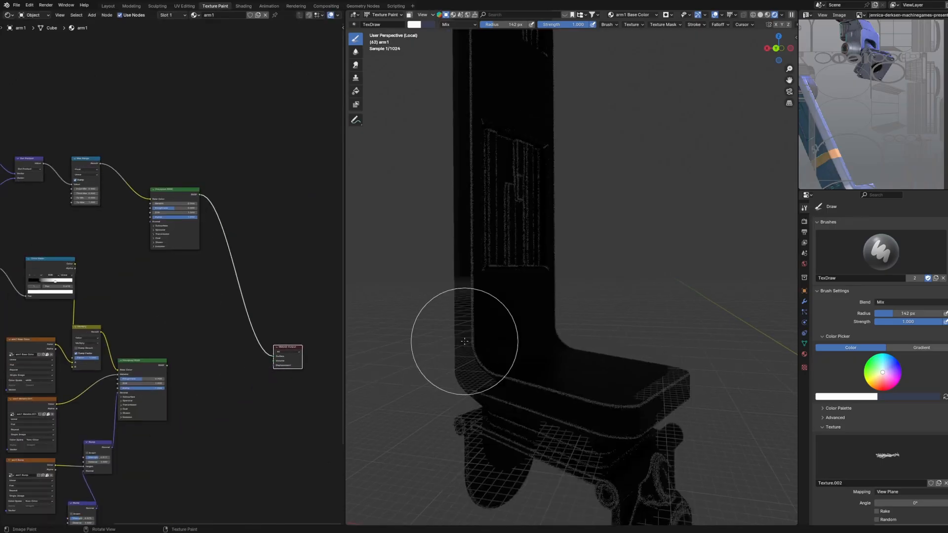
{"action": "scroll", "coordinate": [465, 341], "scroll_direction": "down", "scroll_amount": 2}
{"action": "middle_click_drag", "start_coordinate": [465, 341], "coordinate": [519, 357]}
{"action": "right_click_drag", "start_coordinate": [148, 147], "coordinate": [117, 193], "text": "ctrl"}
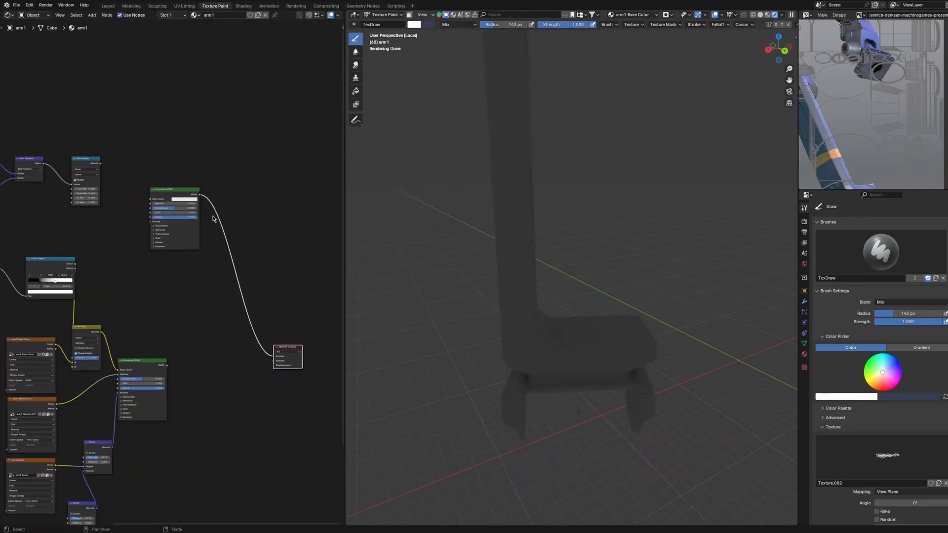
- Add a Noise Texture to the second Principled BSDF's base color and blend both shaders using the Map Range edge mask
{"action": "key", "text": "shift+a"}
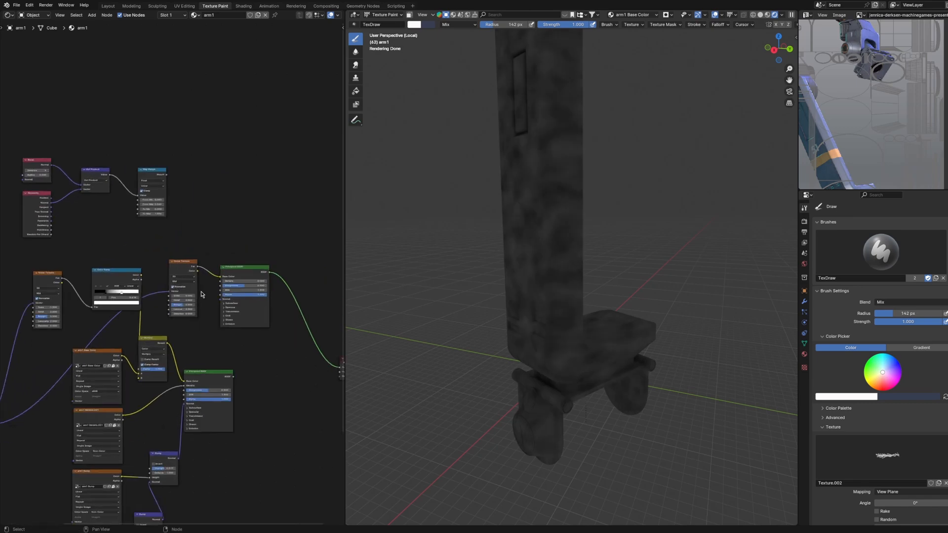
{"action": "key", "text": "shift+a"}
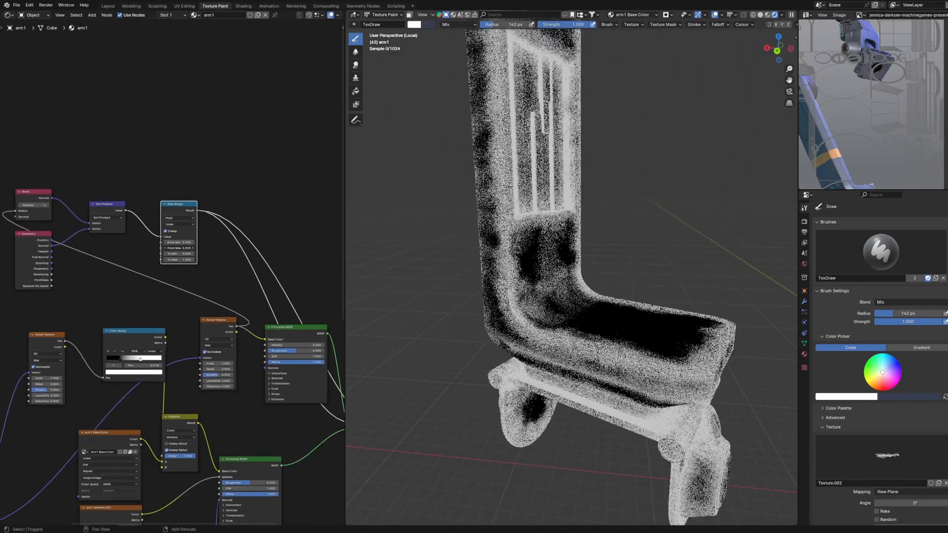
{"action": "middle_click_drag", "start_coordinate": [661, 253], "coordinate": [678, 253]}
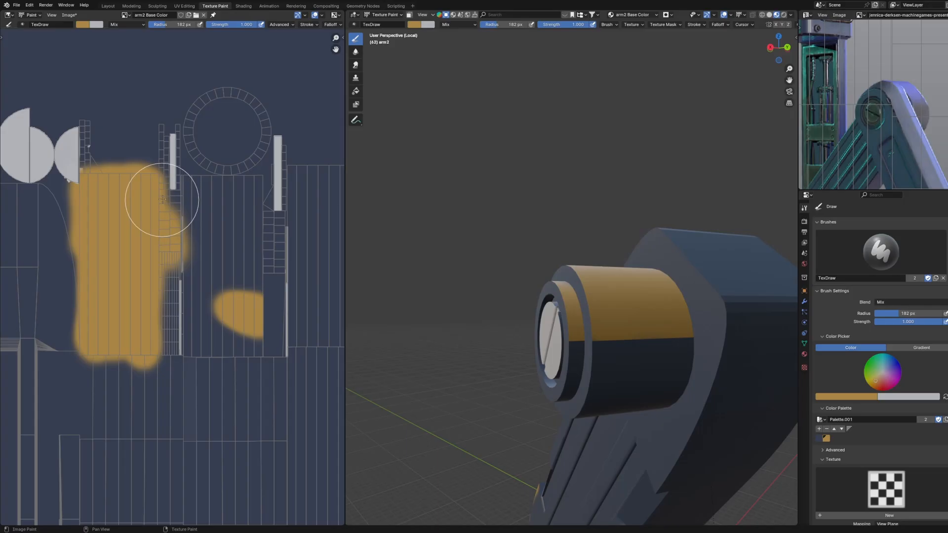
- Paint the joint cylinder's side faces gold all around in the arm's base color texture
{"action": "mouse_move", "coordinate": [153, 201]}
{"action": "left_mouse_down"}
{"action": "mouse_move", "coordinate": [275, 370]}
{"action": "mouse_move", "coordinate": [286, 137]}
{"action": "mouse_move", "coordinate": [292, 143]}
{"action": "left_mouse_up"}
{"action": "middle_click_drag", "start_coordinate": [655, 391], "coordinate": [544, 296]}
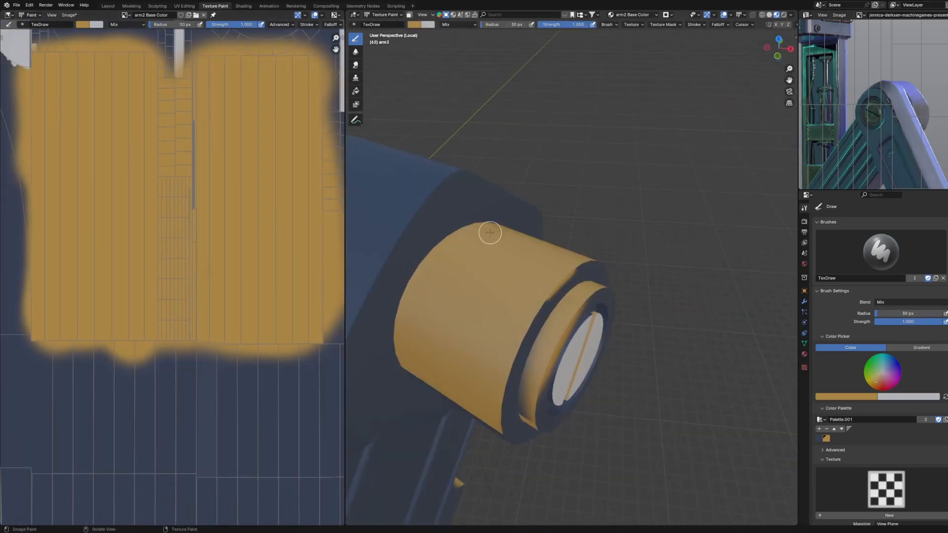
{"action": "left_click_drag", "start_coordinate": [452, 286], "coordinate": [395, 330]}
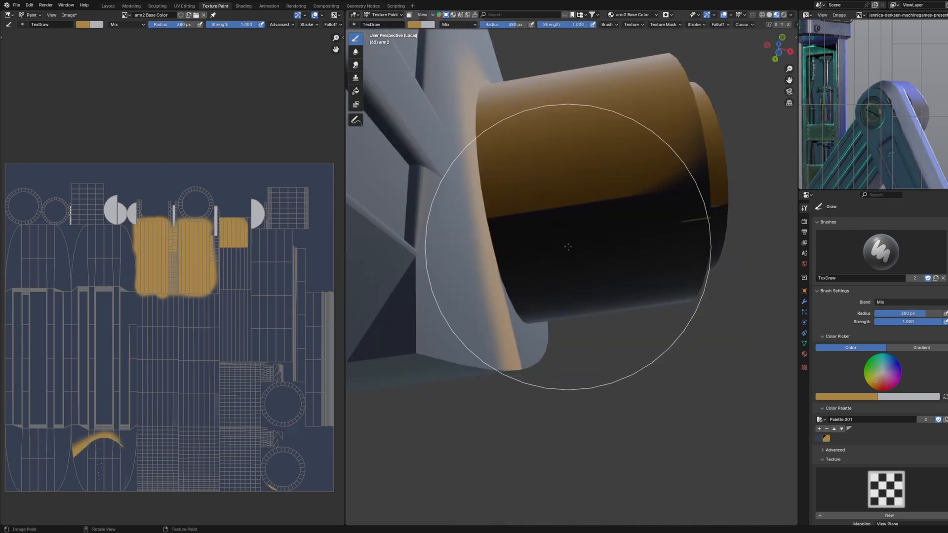
{"action": "mouse_move", "coordinate": [567, 245]}
{"action": "middle_mouse_down"}
{"action": "mouse_move", "coordinate": [589, 243]}
{"action": "mouse_move", "coordinate": [573, 222]}
{"action": "middle_mouse_up"}
{"action": "left_click_drag", "start_coordinate": [573, 222], "coordinate": [645, 273]}
{"action": "middle_click_drag", "start_coordinate": [646, 273], "coordinate": [599, 271]}
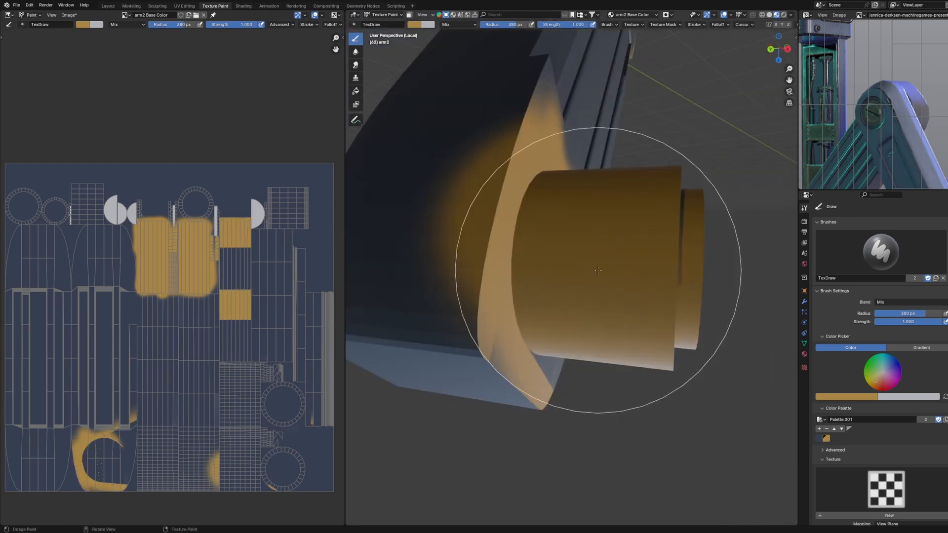
{"action": "left_click_drag", "start_coordinate": [599, 271], "coordinate": [672, 250]}
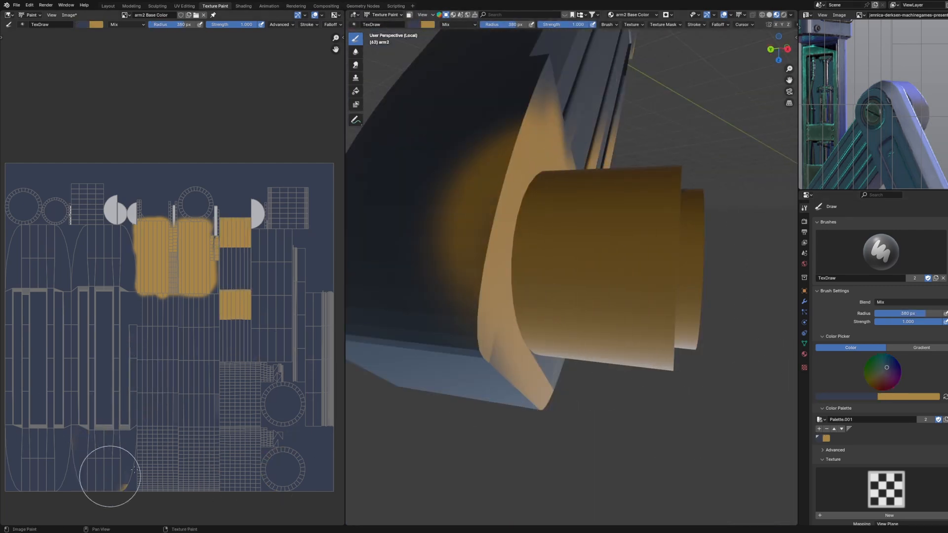
- Cover the gold overspill on the arm beside the joint cylinder with dark blue and undo the extra stroke
{"action": "left_click_drag", "start_coordinate": [134, 470], "coordinate": [124, 483]}
{"action": "mouse_move", "coordinate": [642, 316]}
{"action": "middle_mouse_down"}
{"action": "mouse_move", "coordinate": [583, 257]}
{"action": "mouse_move", "coordinate": [508, 250]}
{"action": "middle_mouse_up"}
{"action": "left_click_drag", "start_coordinate": [508, 251], "coordinate": [480, 263]}
{"action": "key", "text": "ctrl+z"}
- Paint the slot across the joint's screw head light grey using a 24 px brush
{"action": "key", "text": "x"}
{"action": "mouse_move", "coordinate": [466, 205]}
{"action": "middle_mouse_down"}
{"action": "mouse_move", "coordinate": [589, 313]}
{"action": "mouse_move", "coordinate": [647, 334]}
{"action": "mouse_move", "coordinate": [521, 252]}
{"action": "mouse_move", "coordinate": [525, 279]}
{"action": "middle_mouse_up"}
{"action": "key", "text": "f"}
{"action": "left_click", "coordinate": [527, 271]}
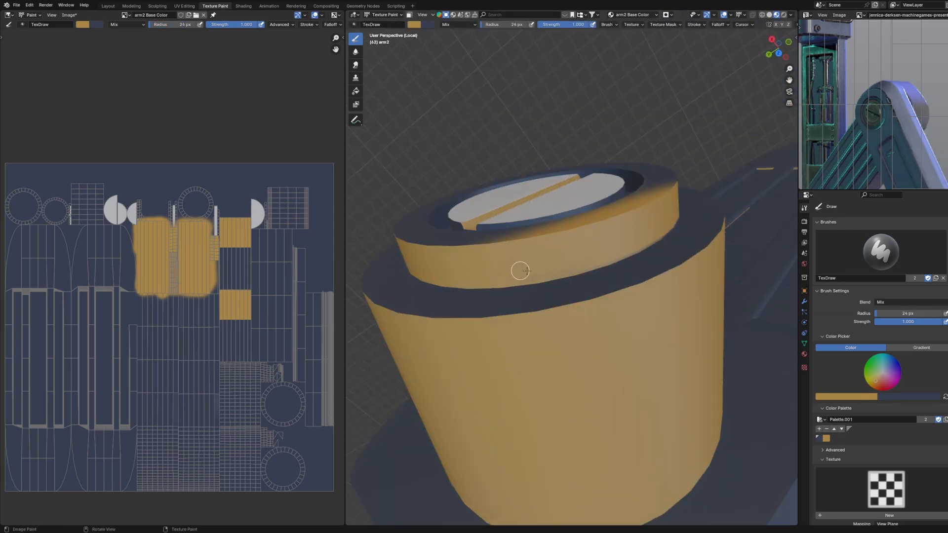
{"action": "middle_click_drag", "start_coordinate": [589, 248], "coordinate": [538, 284]}
{"action": "middle_click_drag", "start_coordinate": [557, 252], "coordinate": [535, 264]}
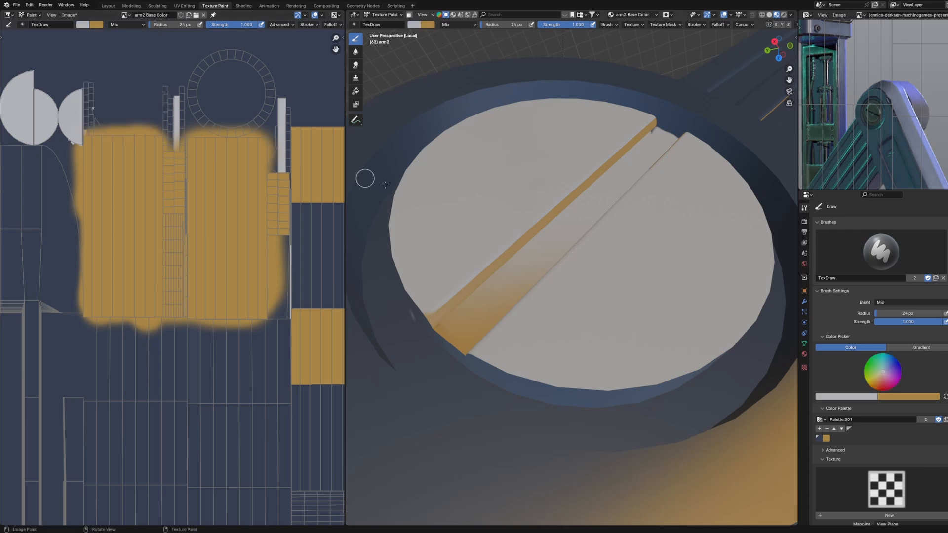
{"action": "middle_click_drag", "start_coordinate": [498, 321], "coordinate": [512, 390]}
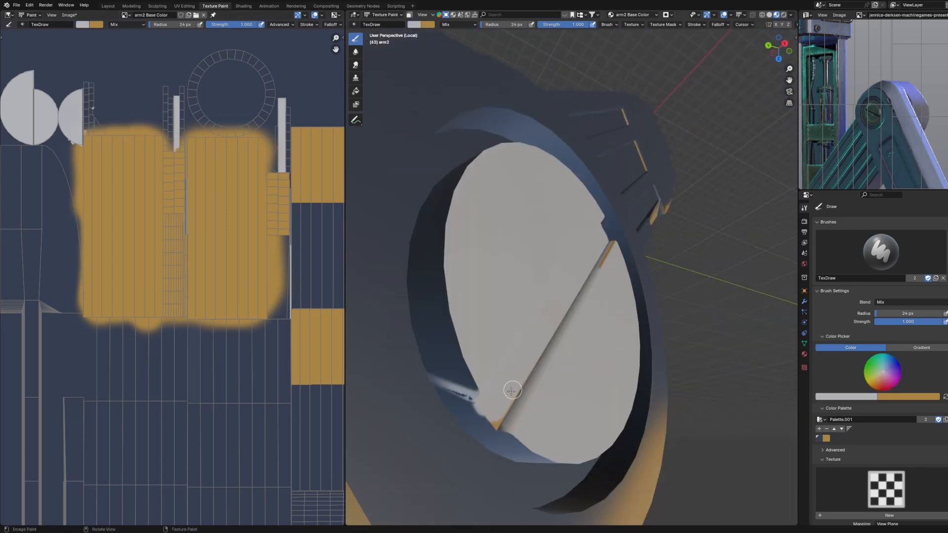
{"action": "mouse_move", "coordinate": [587, 214]}
{"action": "middle_mouse_down"}
{"action": "mouse_move", "coordinate": [490, 227]}
{"action": "mouse_move", "coordinate": [535, 289]}
{"action": "mouse_move", "coordinate": [500, 339]}
{"action": "mouse_move", "coordinate": [613, 251]}
{"action": "middle_mouse_up"}
- Enlarge the brush and paint the cylinder's flat end rings around the screw head light grey
{"action": "key", "text": "x"}
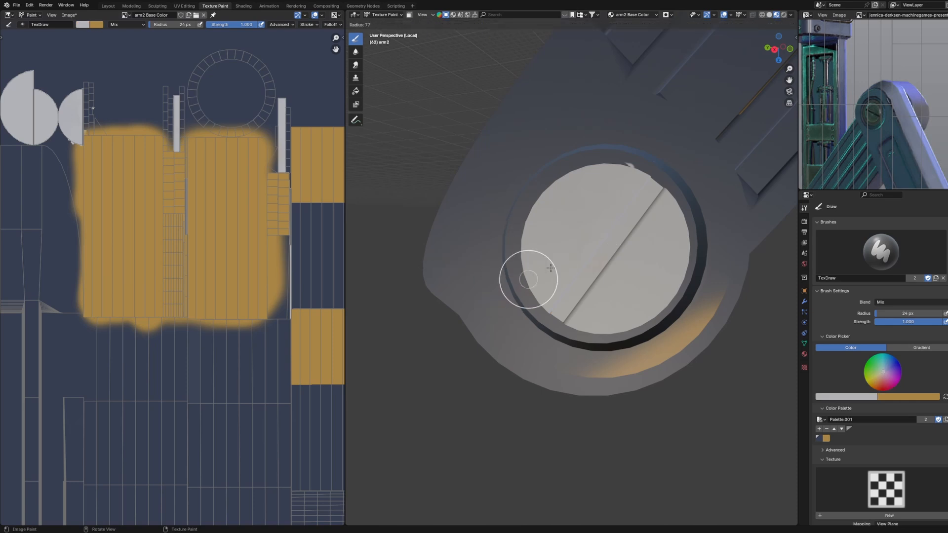
{"action": "left_click", "coordinate": [558, 249]}
{"action": "mouse_move", "coordinate": [555, 143]}
{"action": "left_mouse_down"}
{"action": "mouse_move", "coordinate": [595, 360]}
{"action": "mouse_move", "coordinate": [673, 170]}
{"action": "mouse_move", "coordinate": [548, 129]}
{"action": "left_mouse_up"}
{"action": "scroll", "coordinate": [170, 275], "scroll_direction": "down", "scroll_amount": 5}
{"action": "scroll", "coordinate": [247, 444], "scroll_direction": "up", "scroll_amount": 3}
{"action": "mouse_move", "coordinate": [524, 291]}
{"action": "middle_mouse_down"}
{"action": "mouse_move", "coordinate": [539, 173]}
{"action": "mouse_move", "coordinate": [583, 236]}
{"action": "middle_mouse_up"}
{"action": "scroll", "coordinate": [289, 422], "scroll_direction": "up", "scroll_amount": 5}
{"action": "mouse_move", "coordinate": [313, 356]}
{"action": "left_mouse_down"}
{"action": "mouse_move", "coordinate": [241, 200]}
{"action": "mouse_move", "coordinate": [276, 376]}
{"action": "left_mouse_up"}
{"action": "middle_click_drag", "start_coordinate": [516, 316], "coordinate": [464, 361]}
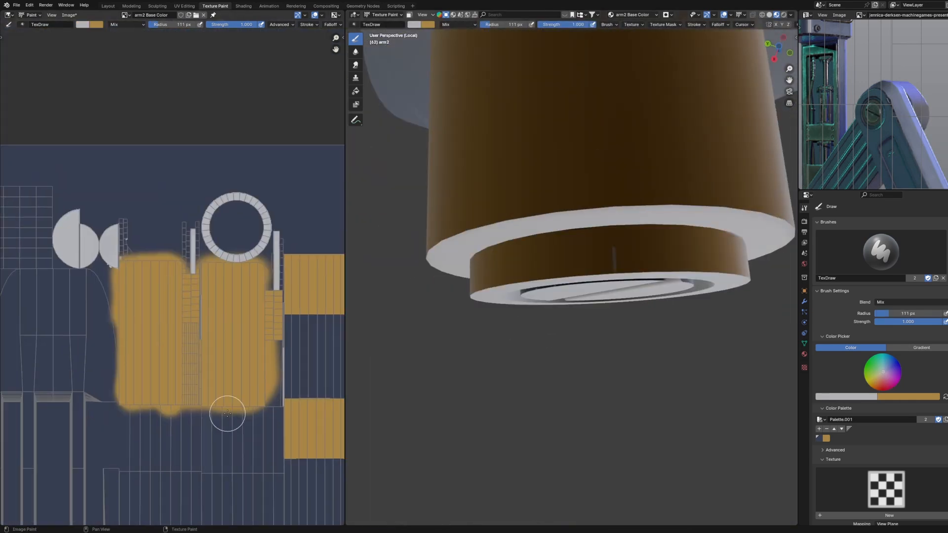
- Cover the stray grey on the arm with dark blue and fill the round ring in the UV layout light grey
{"action": "key", "text": "x"}
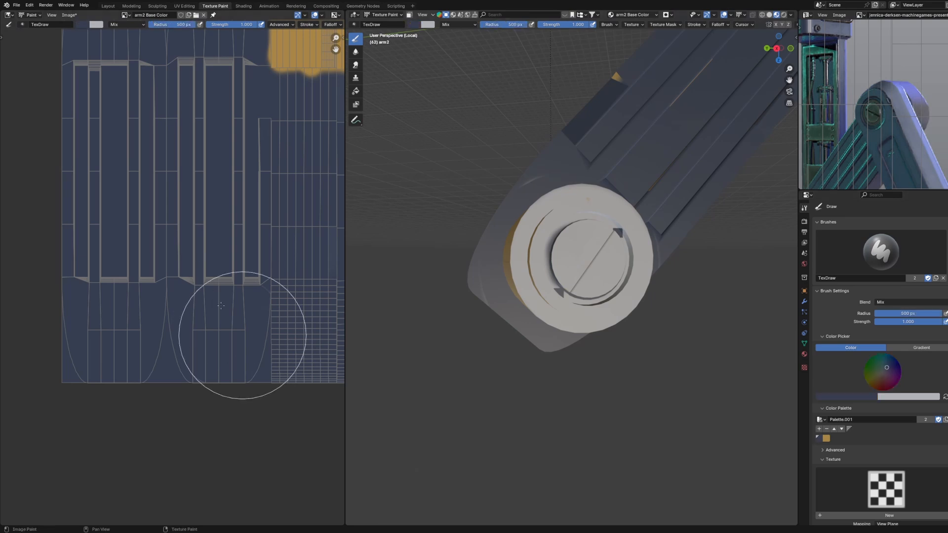
{"action": "key", "text": "f"}
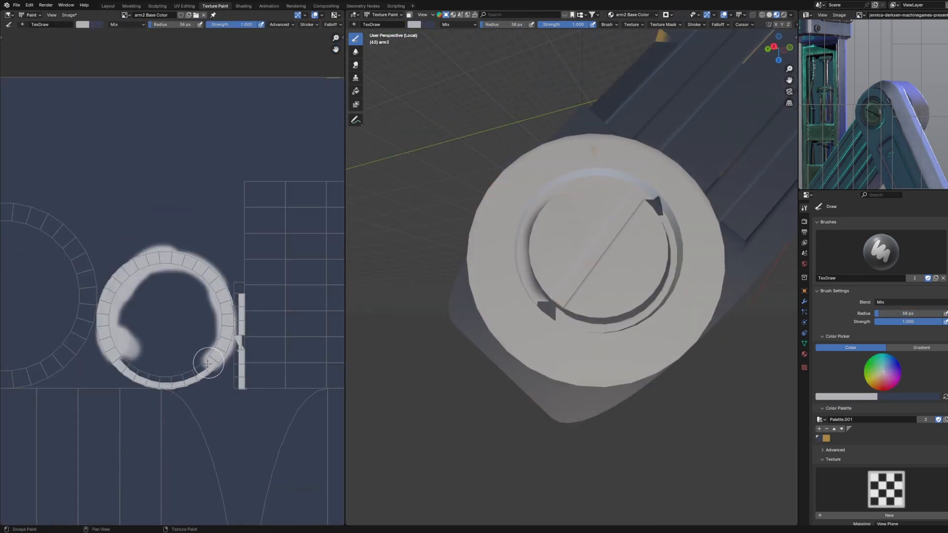
{"action": "left_click_drag", "start_coordinate": [207, 364], "coordinate": [126, 330]}
{"action": "mouse_move", "coordinate": [583, 316]}
{"action": "middle_mouse_down"}
{"action": "mouse_move", "coordinate": [605, 236]}
{"action": "mouse_move", "coordinate": [692, 276]}
{"action": "mouse_move", "coordinate": [538, 336]}
{"action": "mouse_move", "coordinate": [622, 349]}
{"action": "mouse_move", "coordinate": [618, 197]}
{"action": "middle_mouse_up"}
{"action": "scroll", "coordinate": [605, 237], "scroll_direction": "up", "scroll_amount": 3}
- Load the gold palette color, shrink the brush and paint a gold stroke on the recess wall around the screw head
{"action": "left_click", "coordinate": [826, 438]}
{"action": "scroll", "coordinate": [173, 316], "scroll_direction": "up", "scroll_amount": 2}
{"action": "key", "text": "shift+x"}
{"action": "scroll", "coordinate": [617, 197], "scroll_direction": "up", "scroll_amount": 2}
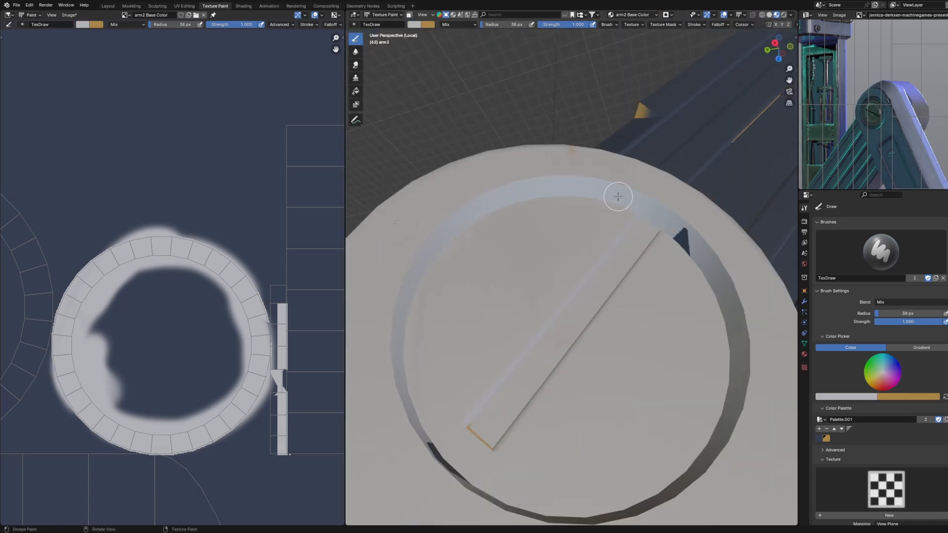
{"action": "mouse_move", "coordinate": [563, 149]}
{"action": "middle_mouse_down"}
{"action": "mouse_move", "coordinate": [574, 118]}
{"action": "mouse_move", "coordinate": [514, 331]}
{"action": "middle_mouse_up"}
{"action": "scroll", "coordinate": [513, 330], "scroll_direction": "down", "scroll_amount": 2}
{"action": "scroll", "coordinate": [513, 330], "scroll_direction": "up", "scroll_amount": 3}
{"action": "key", "text": "x"}
{"action": "key", "text": "f"}
{"action": "left_click", "coordinate": [472, 299]}
{"action": "left_click_drag", "start_coordinate": [473, 299], "coordinate": [475, 325]}
- Extend the gold along the recess wall's strip in the UV layout
{"action": "scroll", "coordinate": [299, 345], "scroll_direction": "down", "scroll_amount": 3}
{"action": "middle_click_drag", "start_coordinate": [298, 345], "coordinate": [188, 223]}
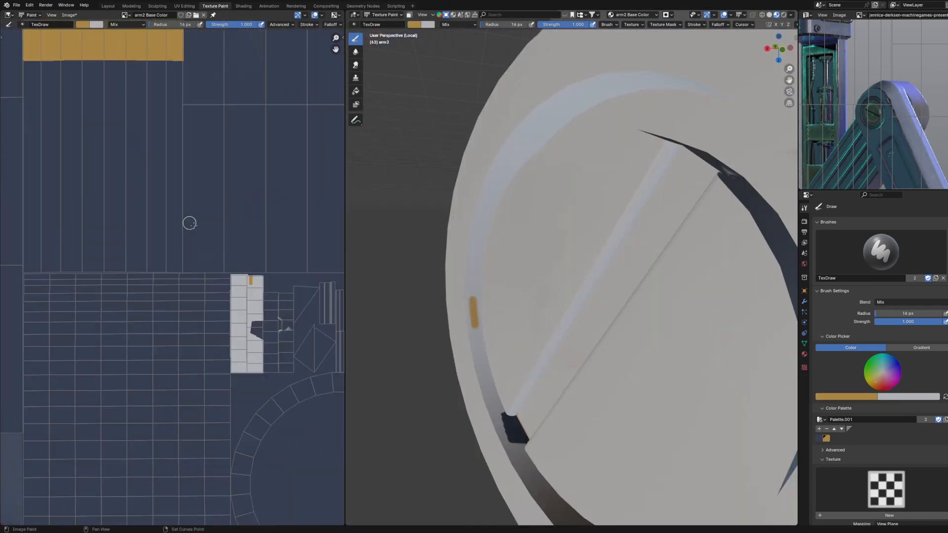
{"action": "scroll", "coordinate": [189, 223], "scroll_direction": "up", "scroll_amount": 3}
{"action": "left_click_drag", "start_coordinate": [151, 248], "coordinate": [147, 326]}
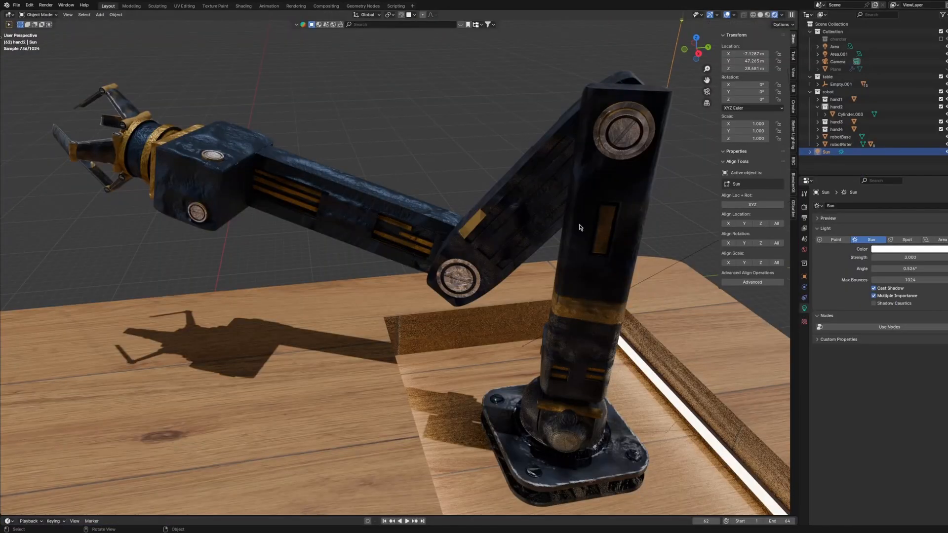
- Examine the finished robot arm and its base from several angles in rendered shading
{"action": "scroll", "coordinate": [581, 227], "scroll_direction": "up", "scroll_amount": 1}
{"action": "scroll", "coordinate": [581, 227], "scroll_direction": "down", "scroll_amount": 3}
{"action": "middle_click_drag", "start_coordinate": [580, 228], "coordinate": [630, 211]}
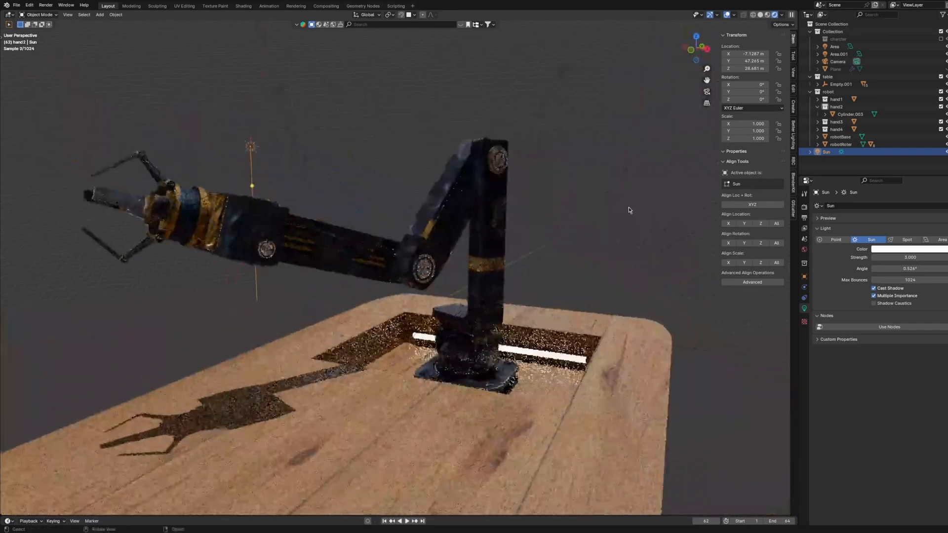
{"action": "scroll", "coordinate": [629, 210], "scroll_direction": "up", "scroll_amount": 6}
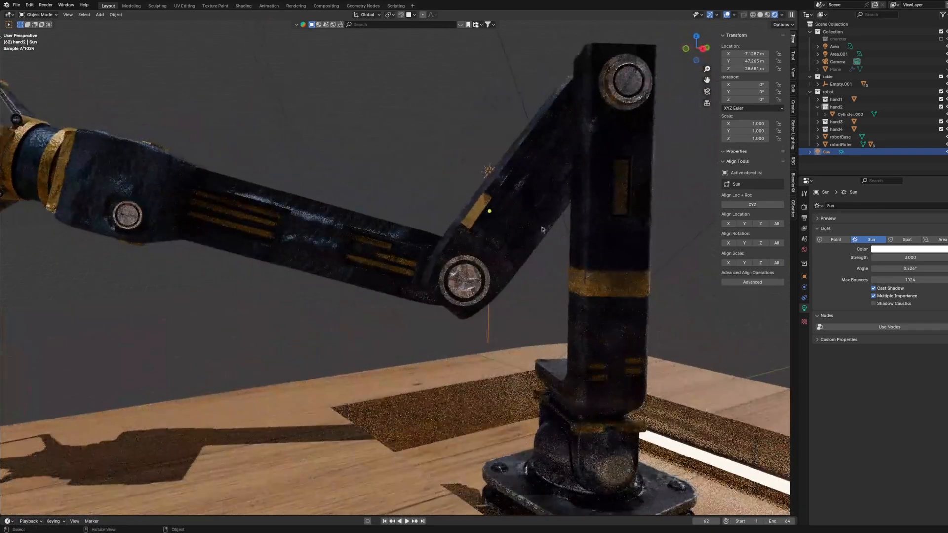
{"action": "scroll", "coordinate": [630, 272], "scroll_direction": "down", "scroll_amount": 3}
{"action": "scroll", "coordinate": [586, 259], "scroll_direction": "up", "scroll_amount": 2}
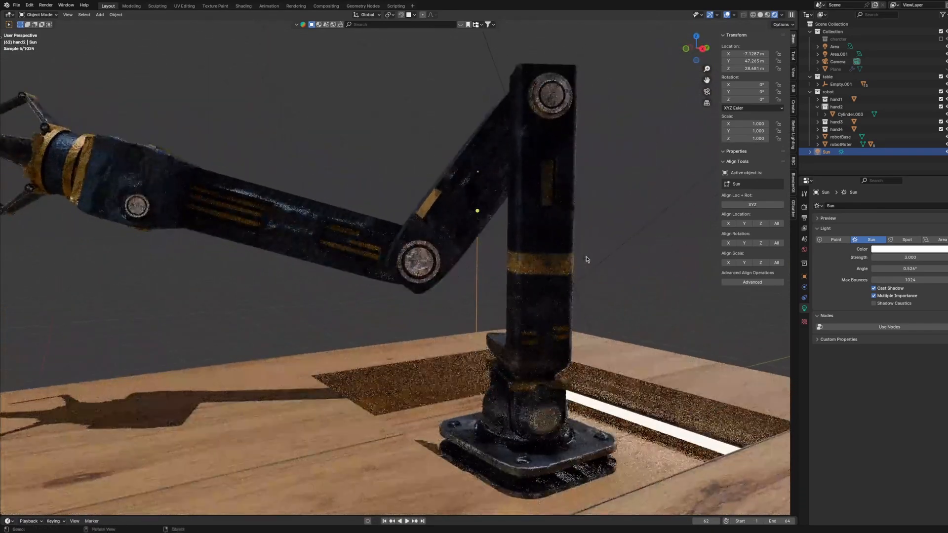
{"action": "scroll", "coordinate": [586, 259], "scroll_direction": "up", "scroll_amount": 2}
{"action": "middle_click_drag", "start_coordinate": [586, 259], "coordinate": [493, 208]}
{"action": "scroll", "coordinate": [523, 267], "scroll_direction": "down", "scroll_amount": 2}
{"action": "scroll", "coordinate": [482, 244], "scroll_direction": "up", "scroll_amount": 4}
{"action": "mouse_move", "coordinate": [497, 270]}
{"action": "middle_mouse_down", "text": "shift"}
{"action": "mouse_move", "coordinate": [497, 240]}
{"action": "mouse_move", "coordinate": [498, 251]}
{"action": "middle_mouse_up", "text": "shift"}
- Inspect the robot arm in material preview shading, then return the viewport to rendered shading
{"action": "left_click", "coordinate": [768, 15]}
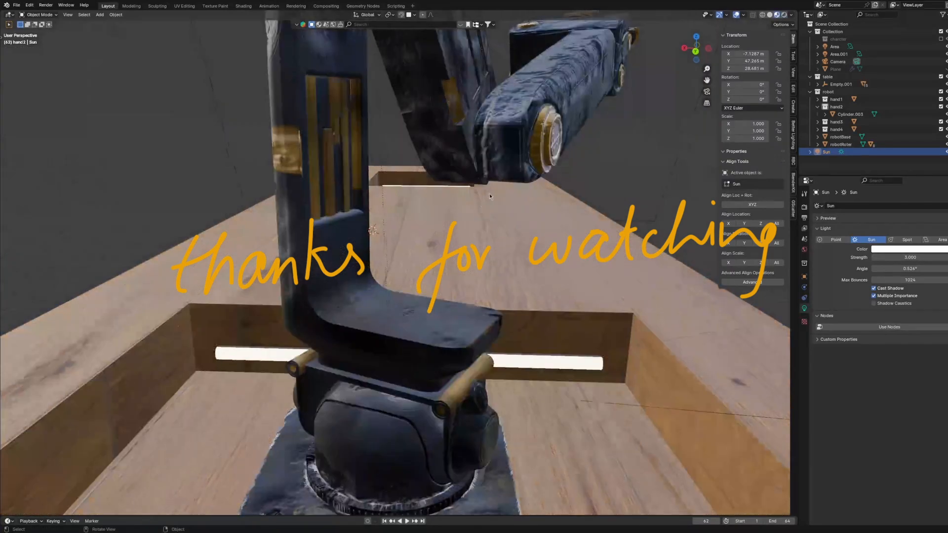
{"action": "scroll", "coordinate": [513, 197], "scroll_direction": "down", "scroll_amount": 3}
{"action": "middle_click_drag", "start_coordinate": [513, 198], "coordinate": [449, 274], "text": "shift"}
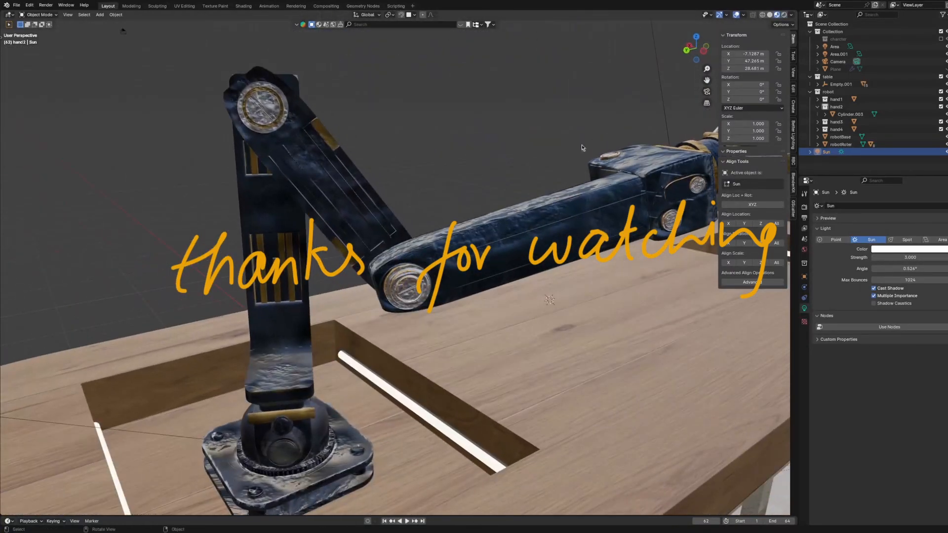
{"action": "left_click", "coordinate": [784, 15]}
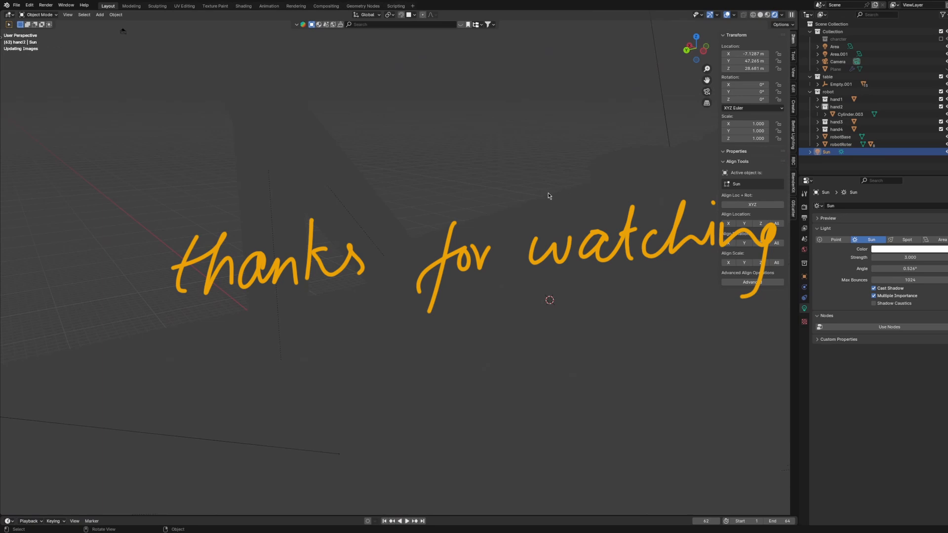